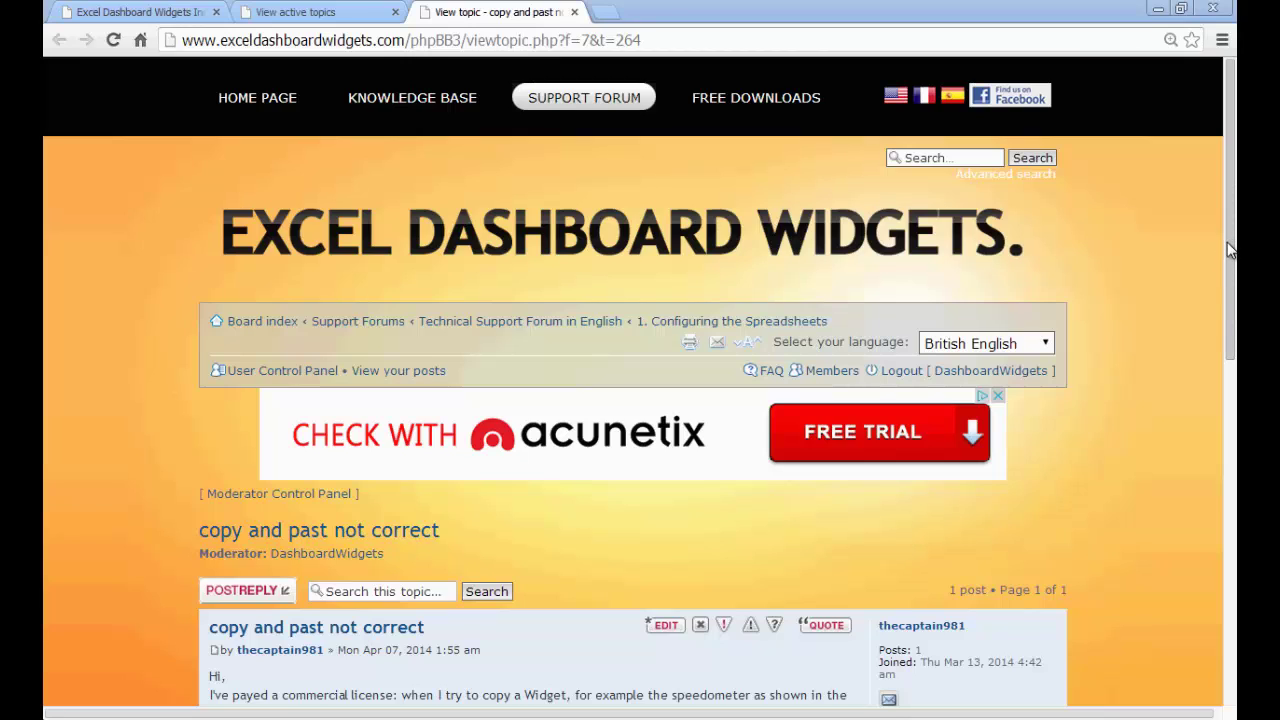
Scroll down the 'copy and past not correct' topic and download past.xlsx, saved as past (3).xlsx
scroll(1232, 243, down, 1)
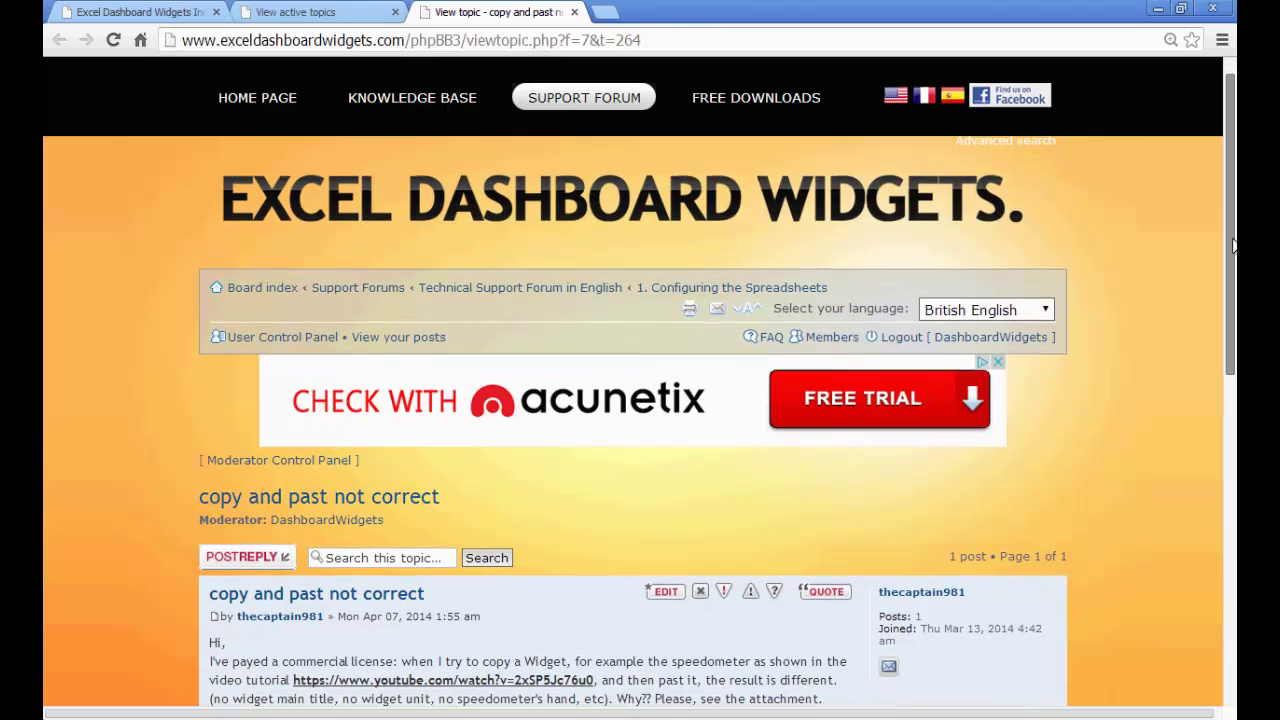
drag(1234, 243, 1236, 336)
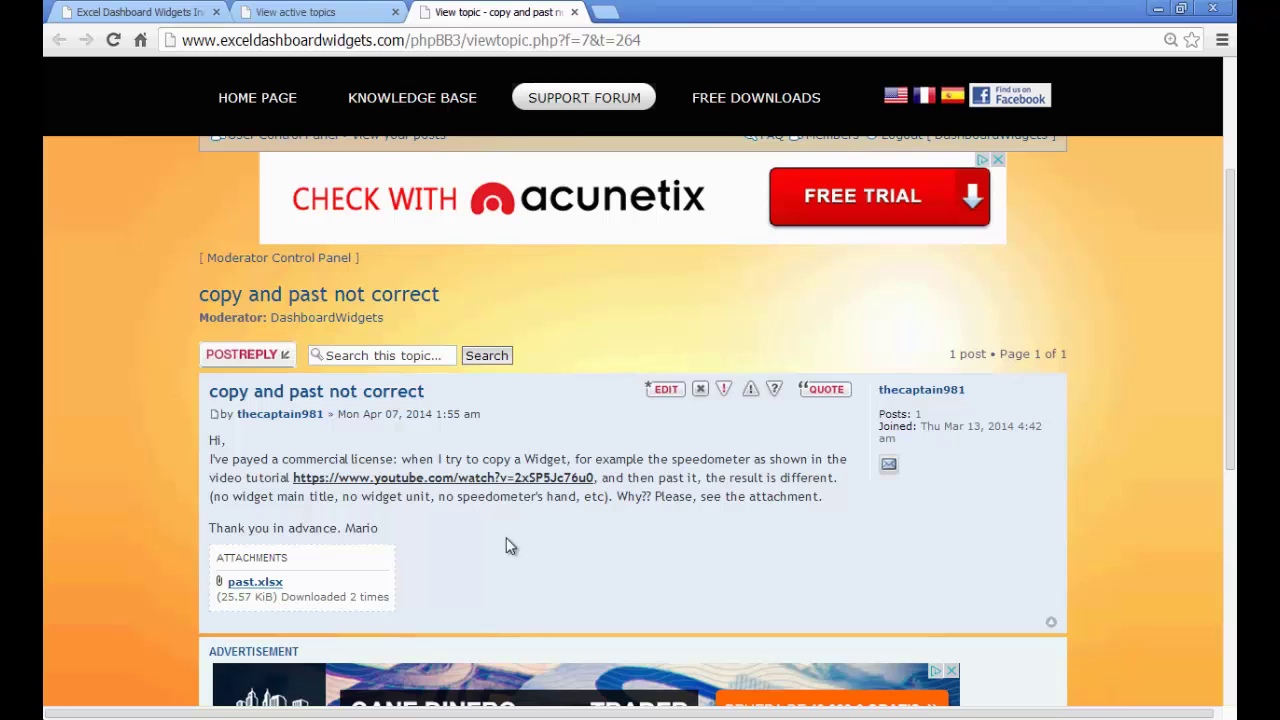
click(252, 583)
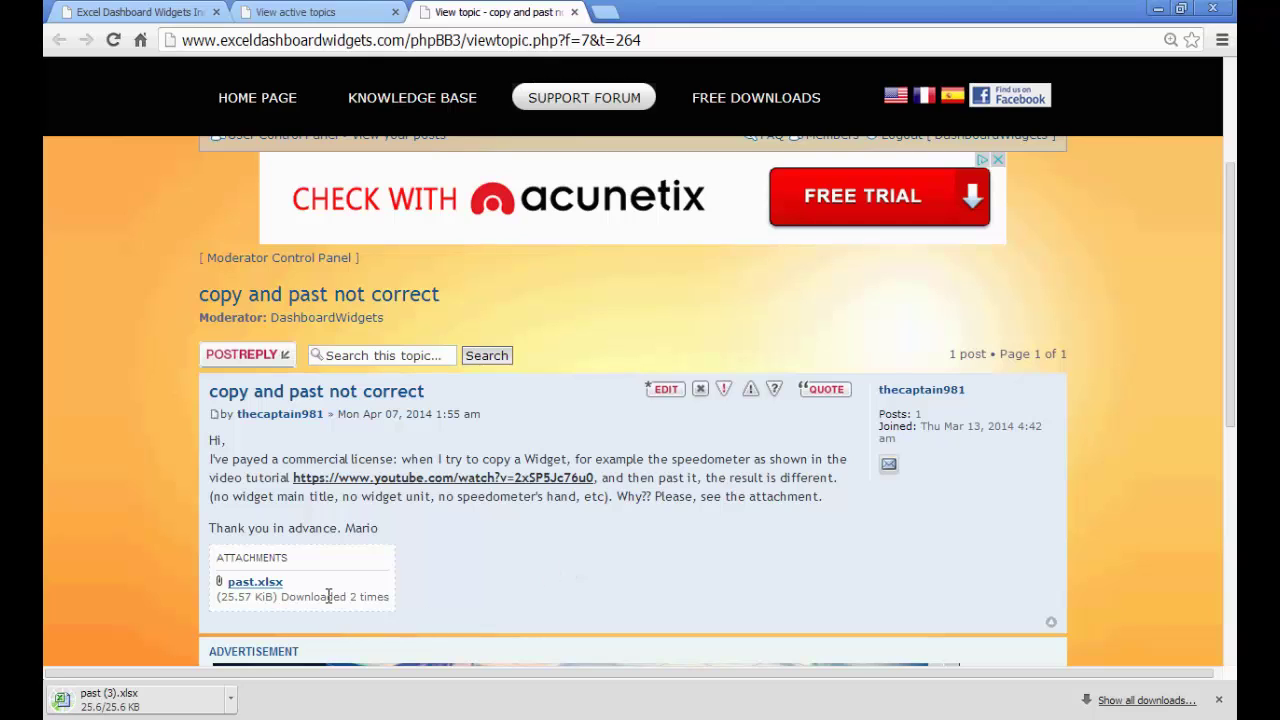
Open past (3).xlsx with editing and content enabled and broken links kept, then bring up ExcelDashboardWidgets
click(64, 700)
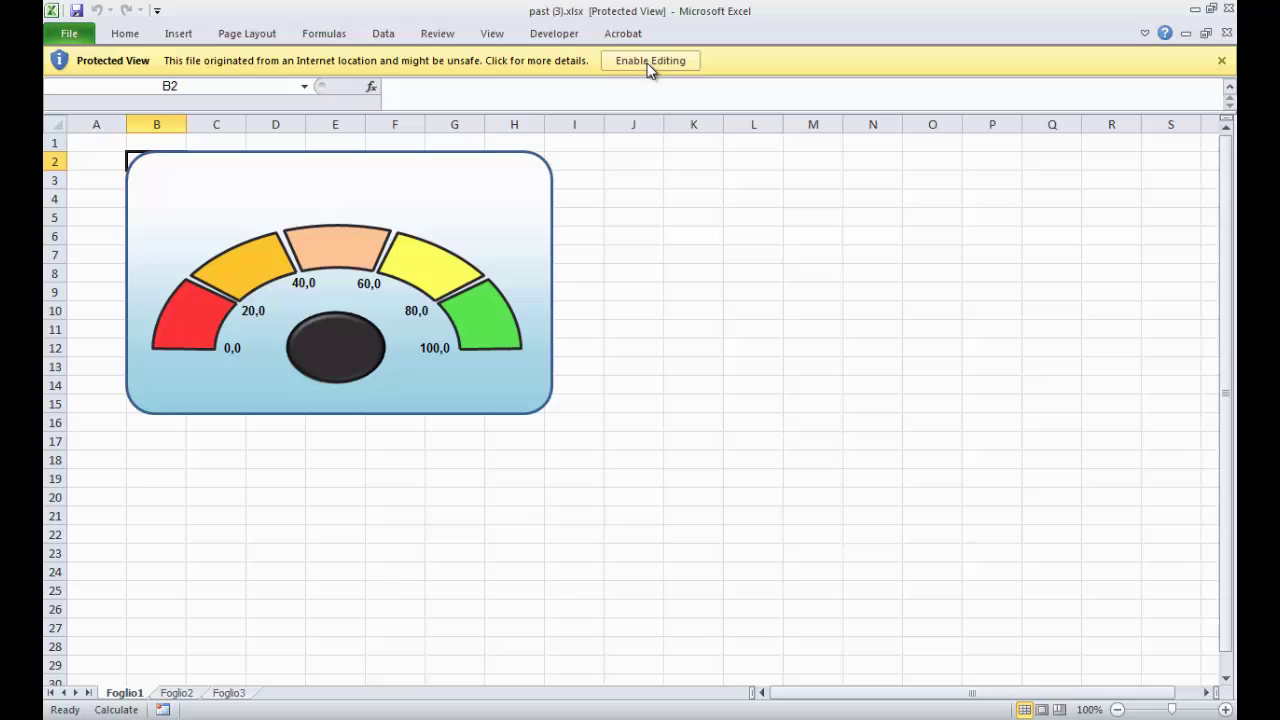
click(651, 64)
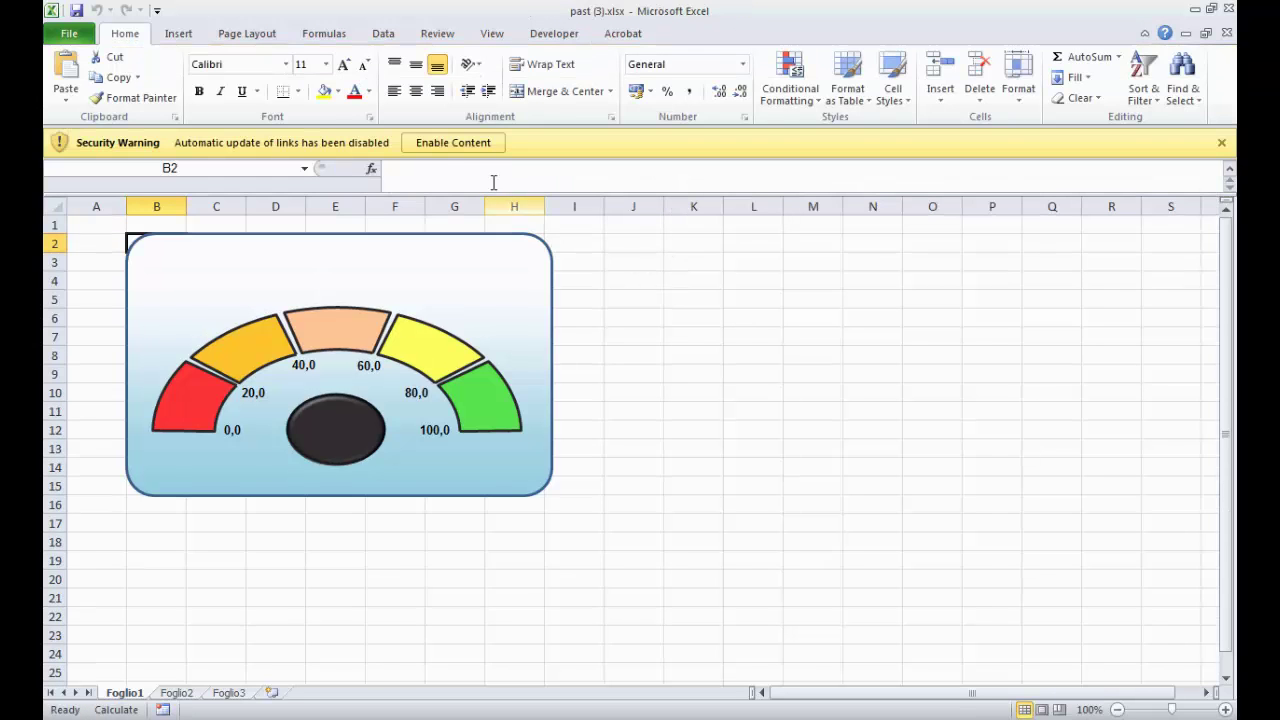
click(447, 142)
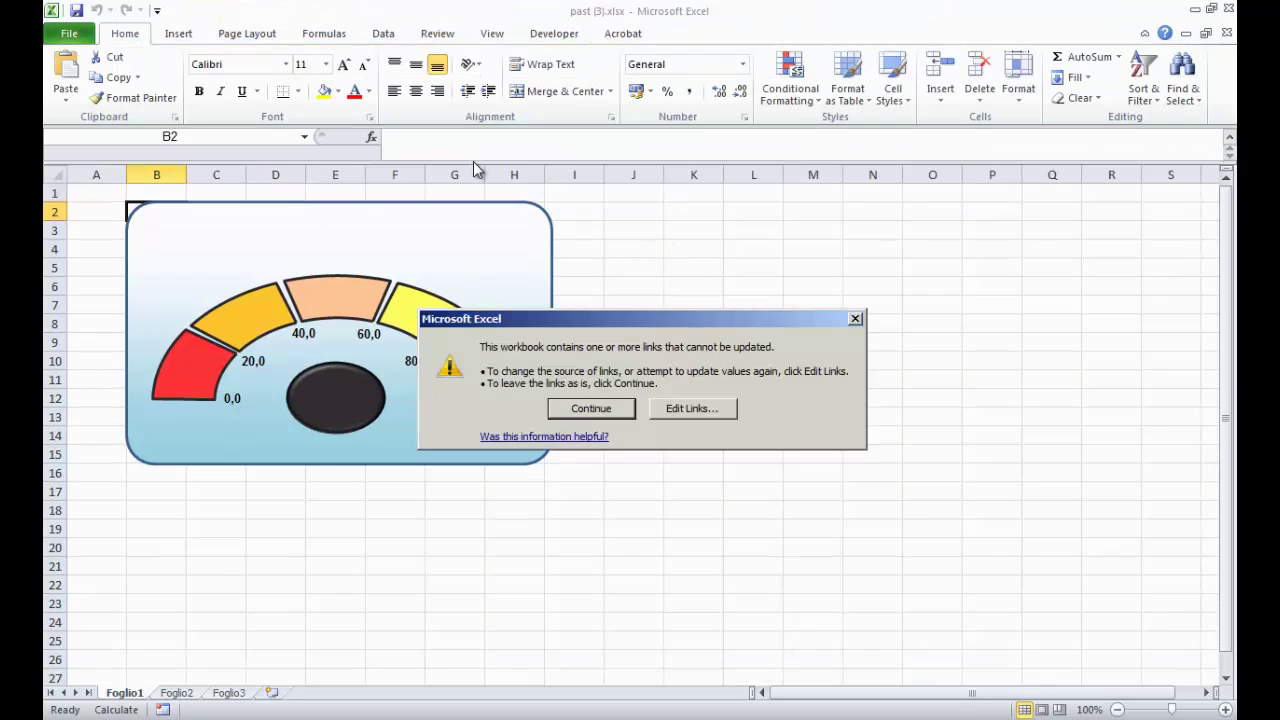
click(629, 409)
click(666, 447)
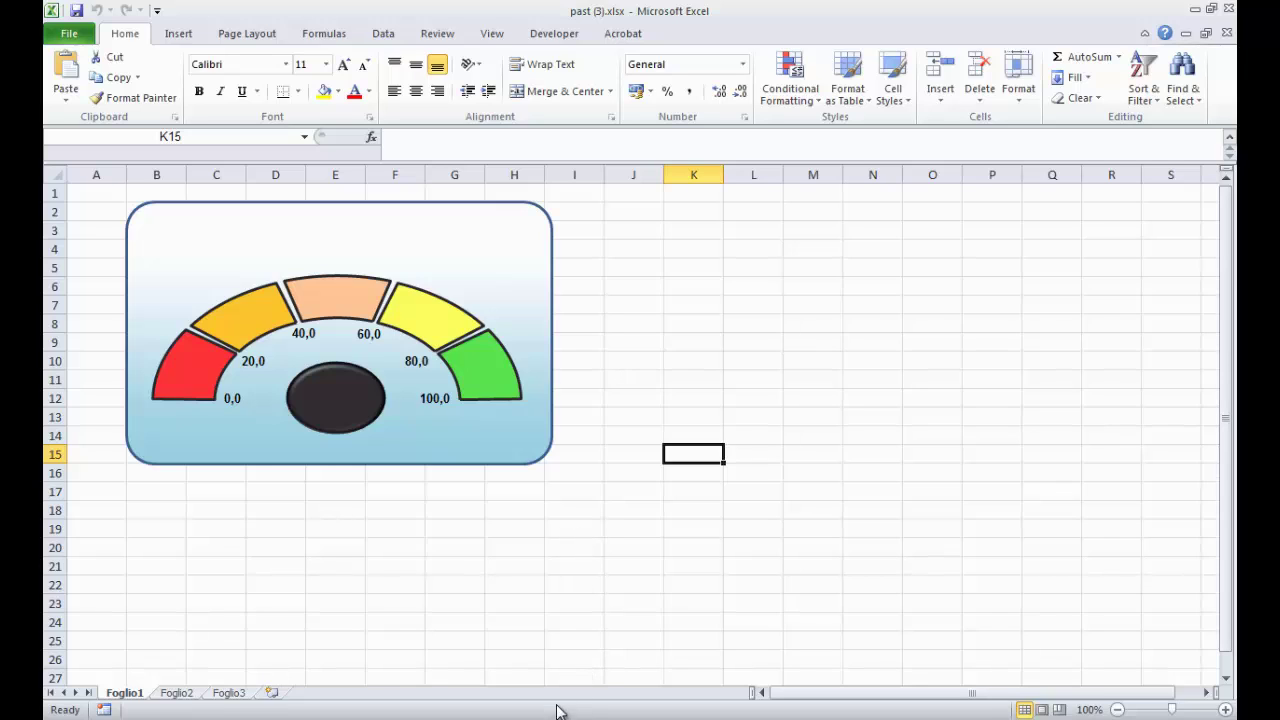
click(660, 714)
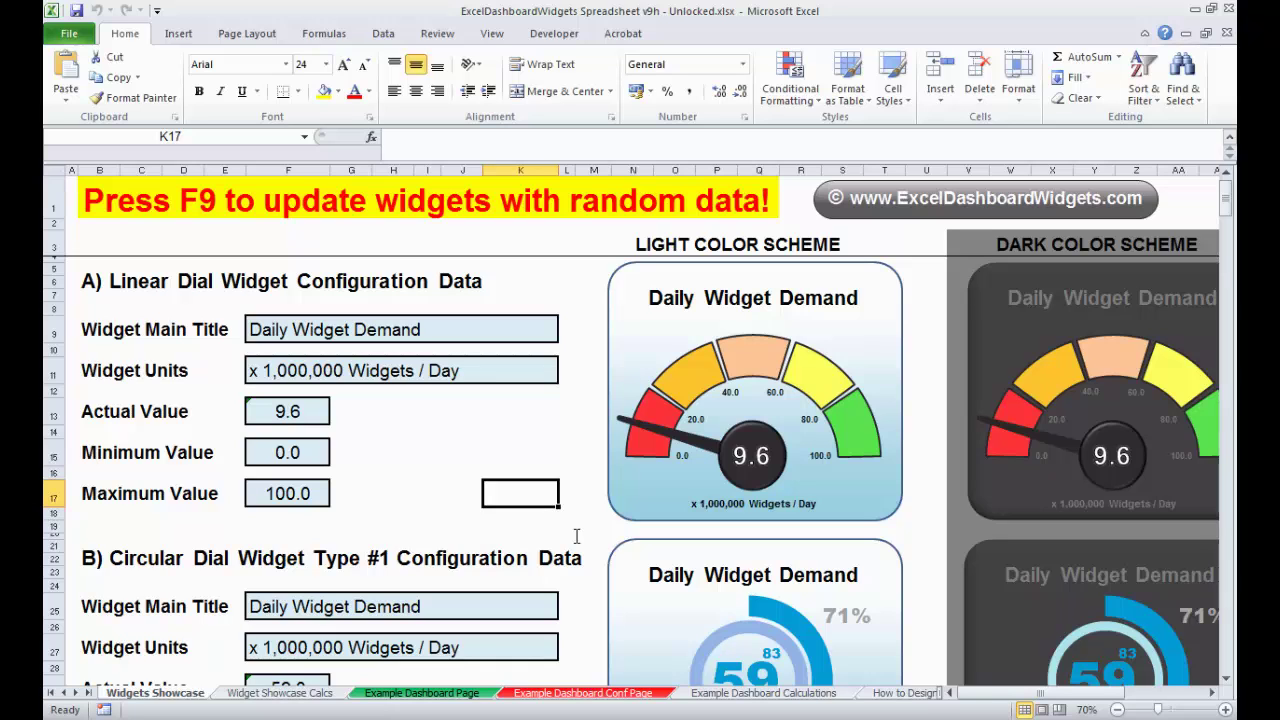
Compare the dashboard's Light Linear Dial widget size with the incomplete gauge's size in past (3).xlsx
key(alt+Tab)
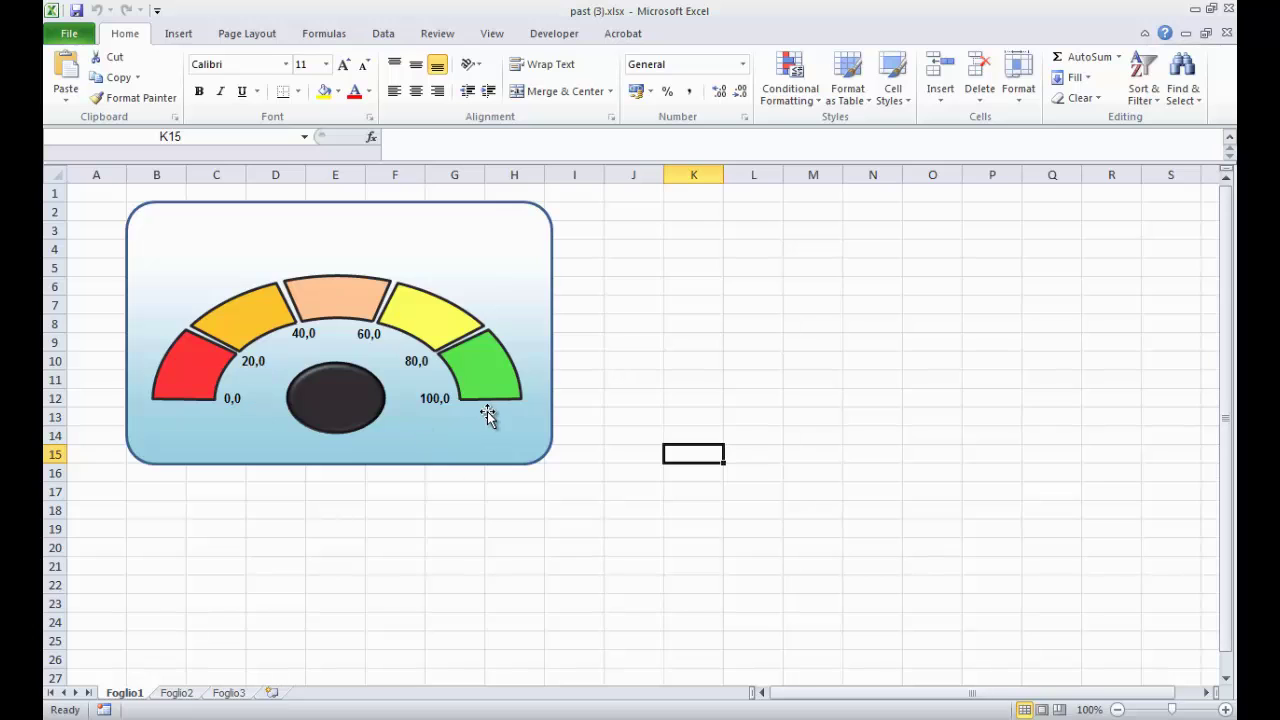
key(alt+Tab)
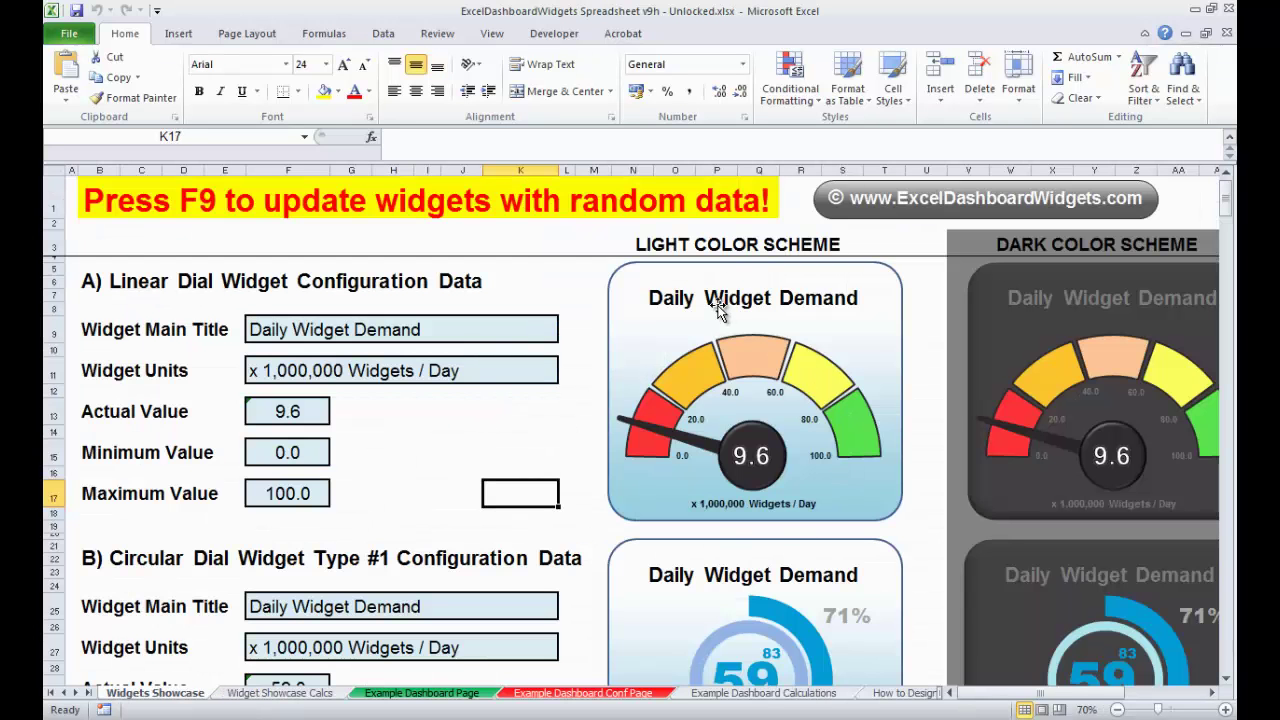
click(607, 362)
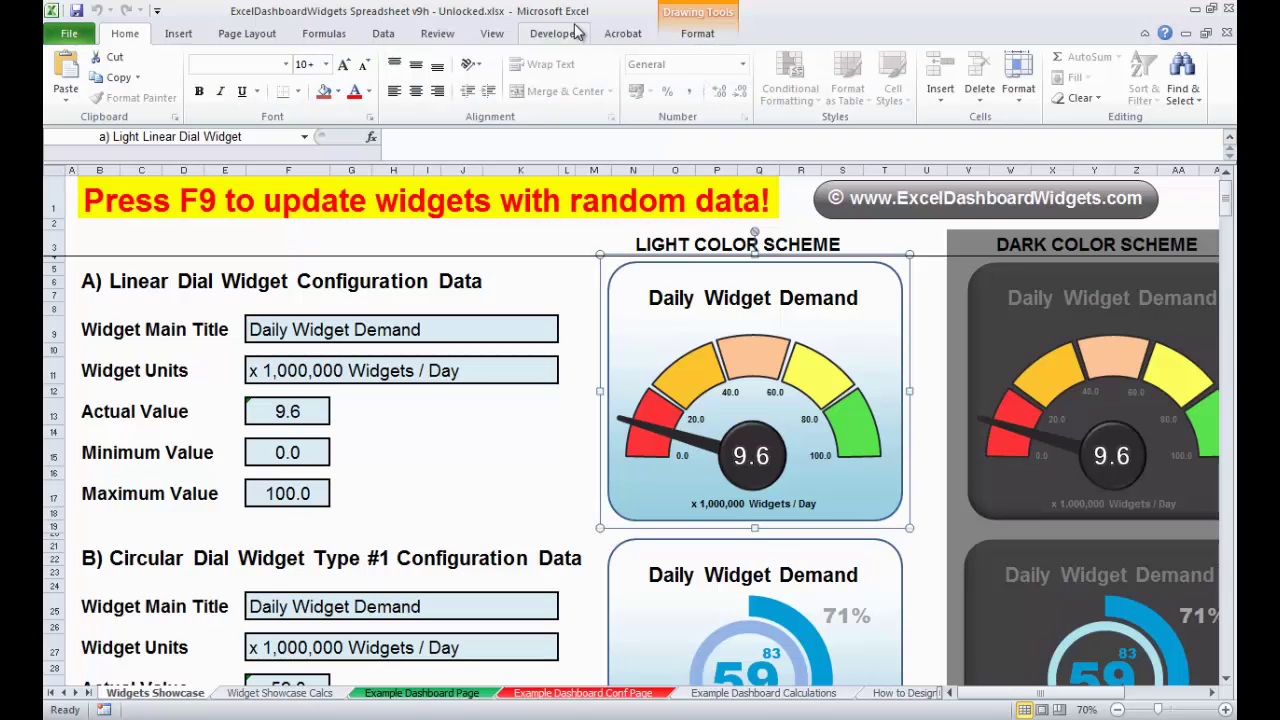
click(689, 34)
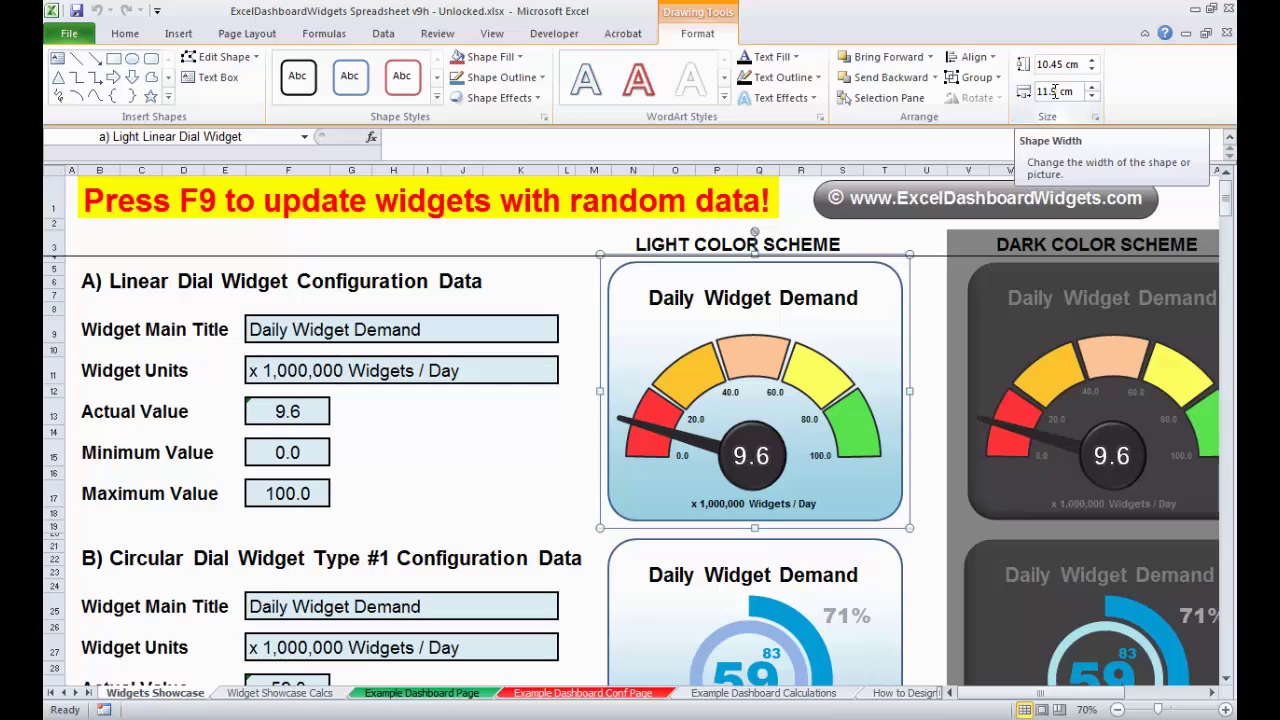
key(alt+Tab)
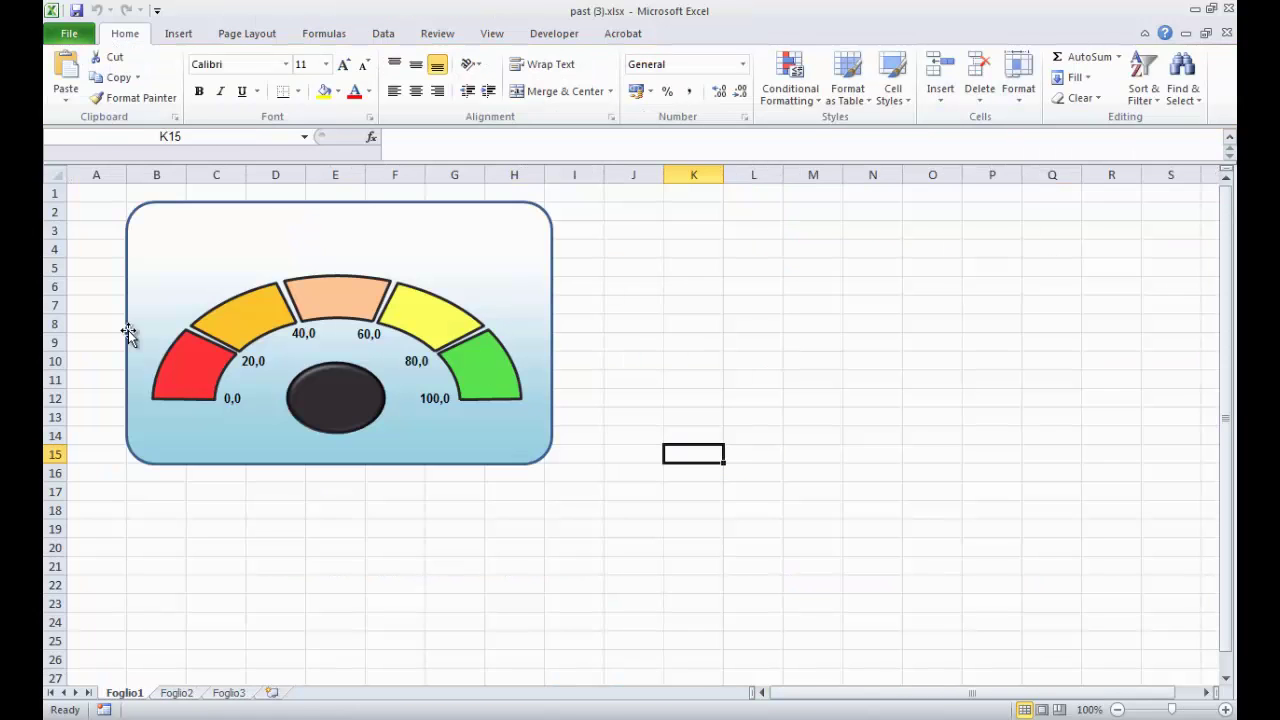
click(548, 283)
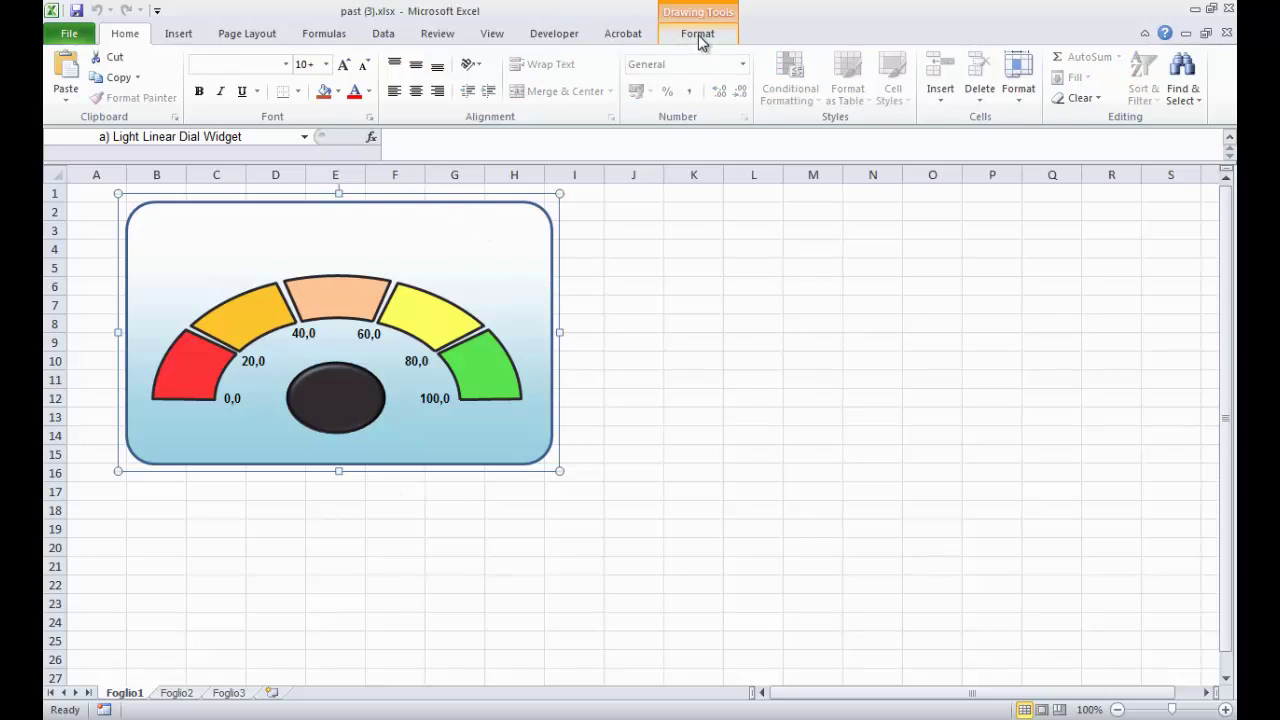
click(699, 36)
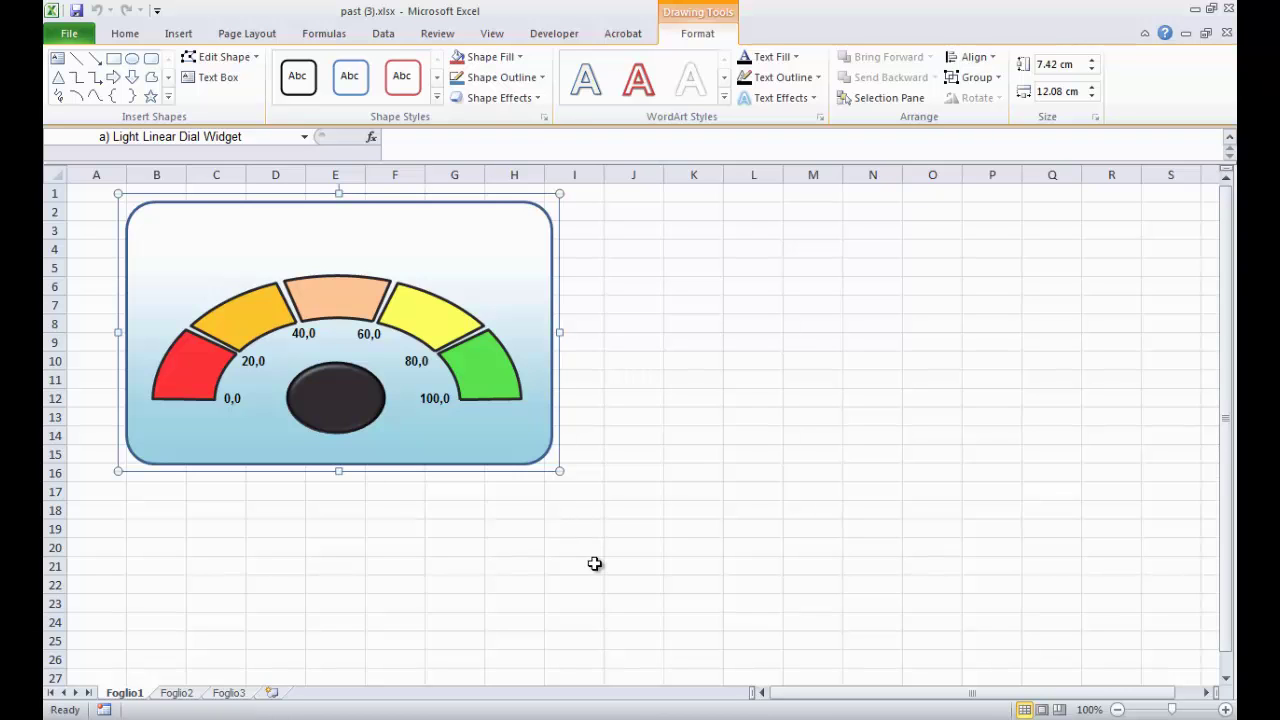
Paste the copied dashboard dial at cell J2 of past (3).xlsx
key(alt+Tab)
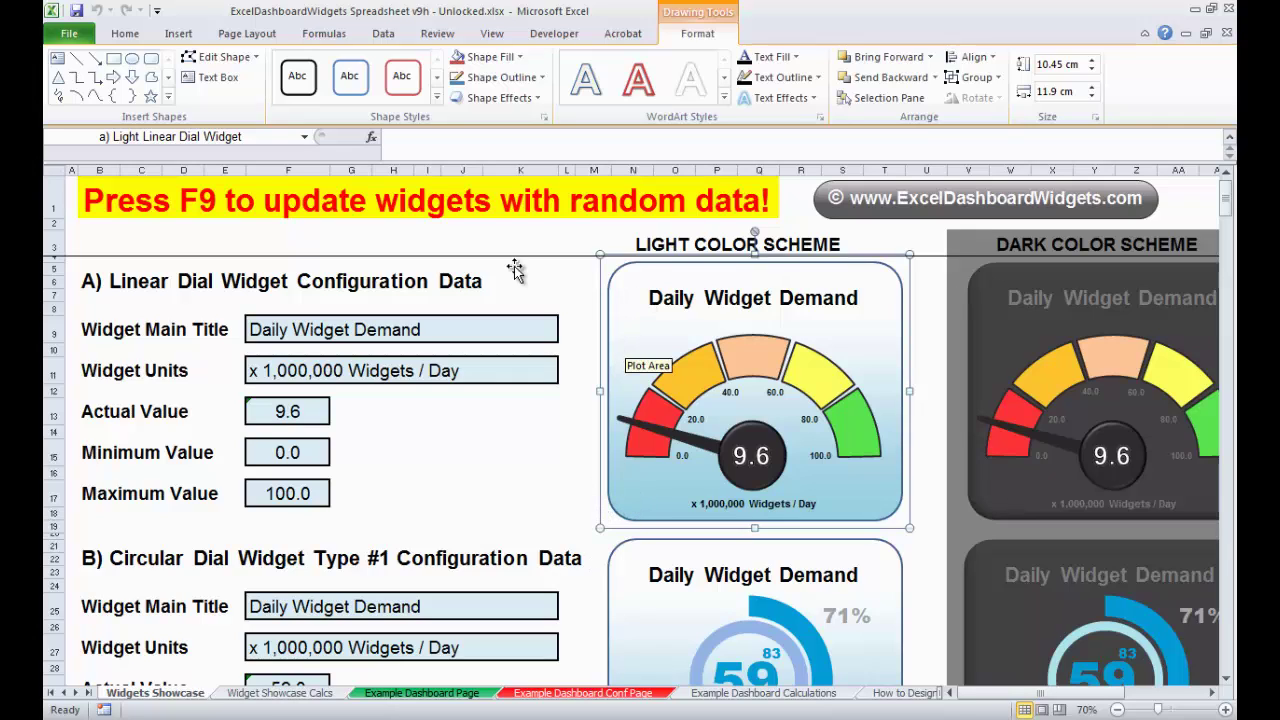
key(alt+Tab)
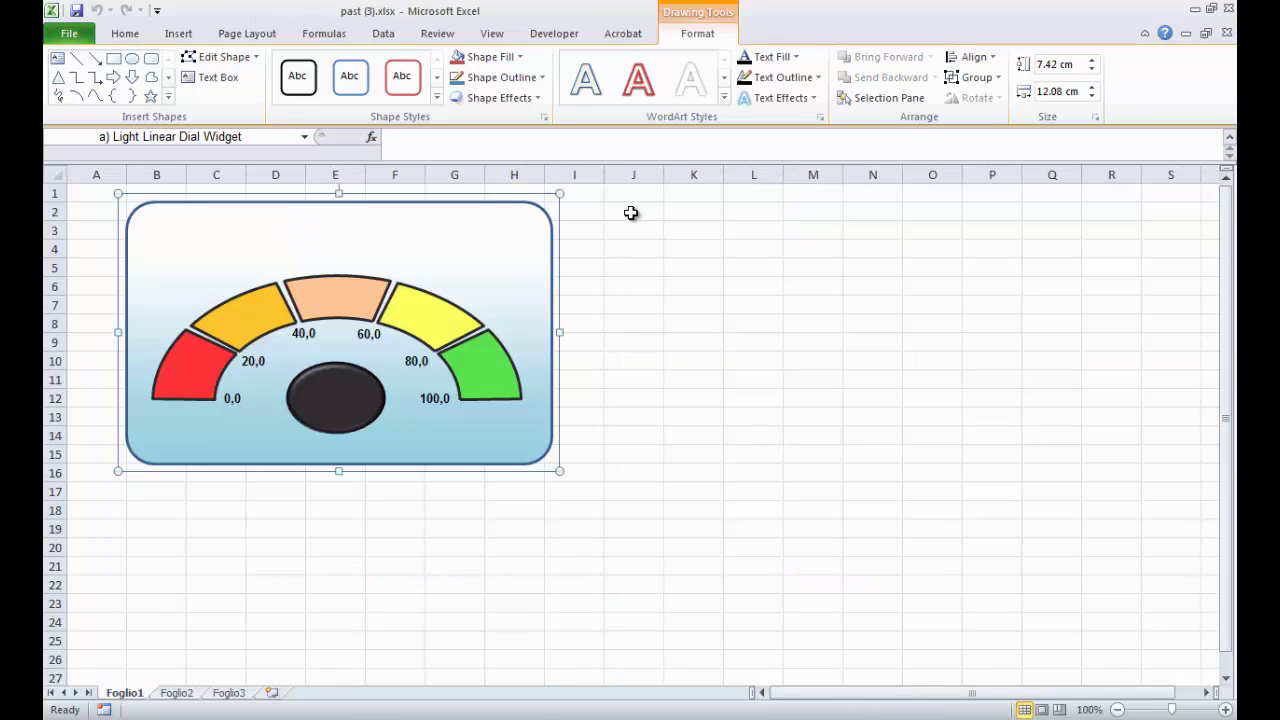
click(630, 212)
key(ctrl+v)
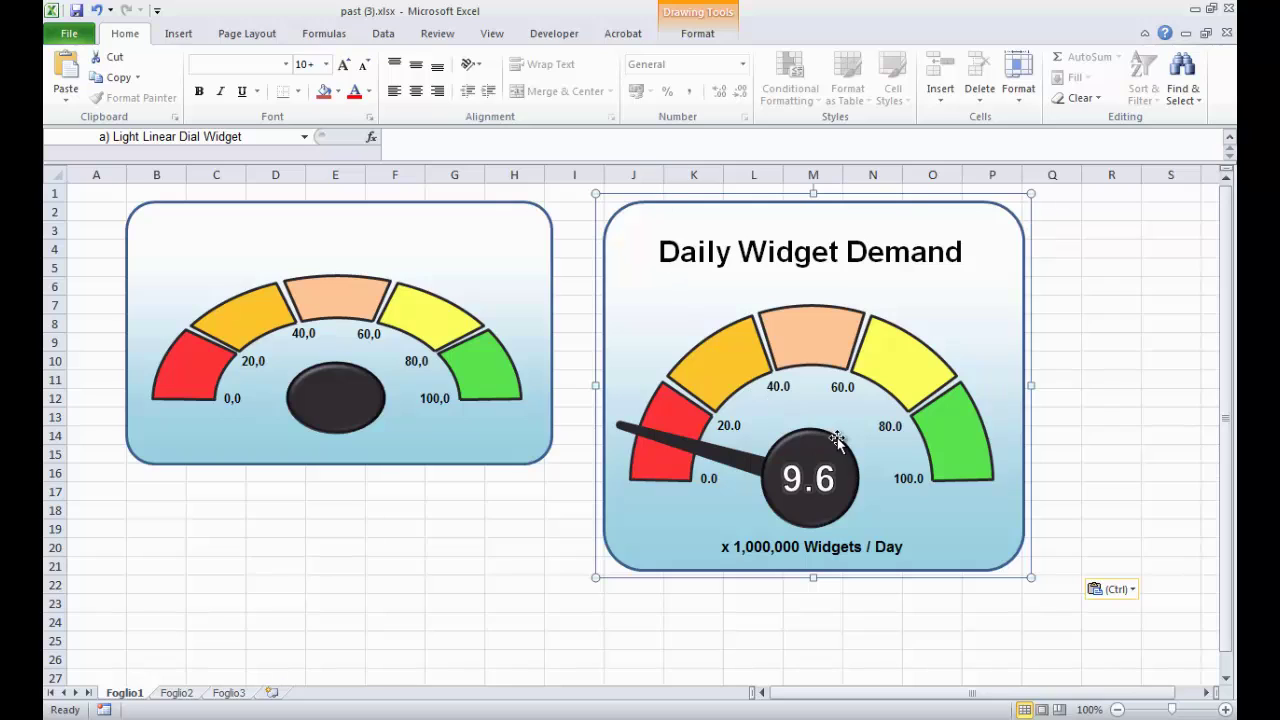
key(Escape)
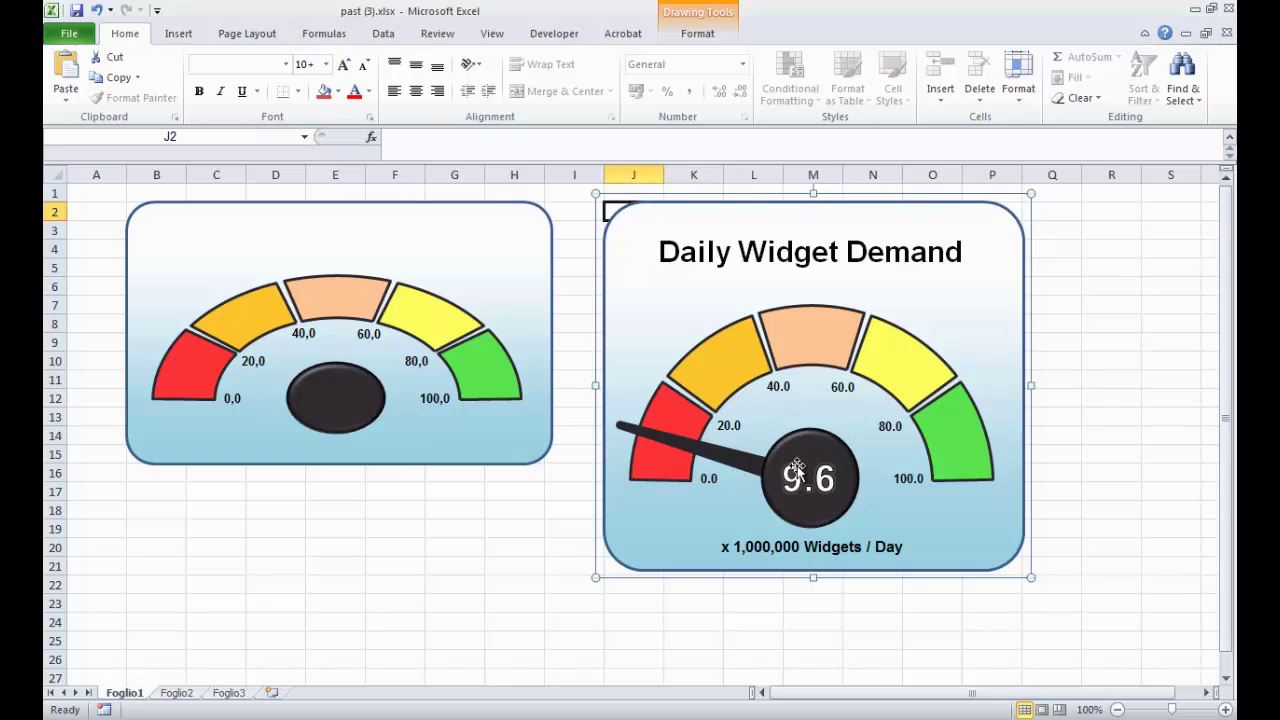
Delete the pasted widget copy and compare the original gauge's size with the dashboard widget
key(Delete)
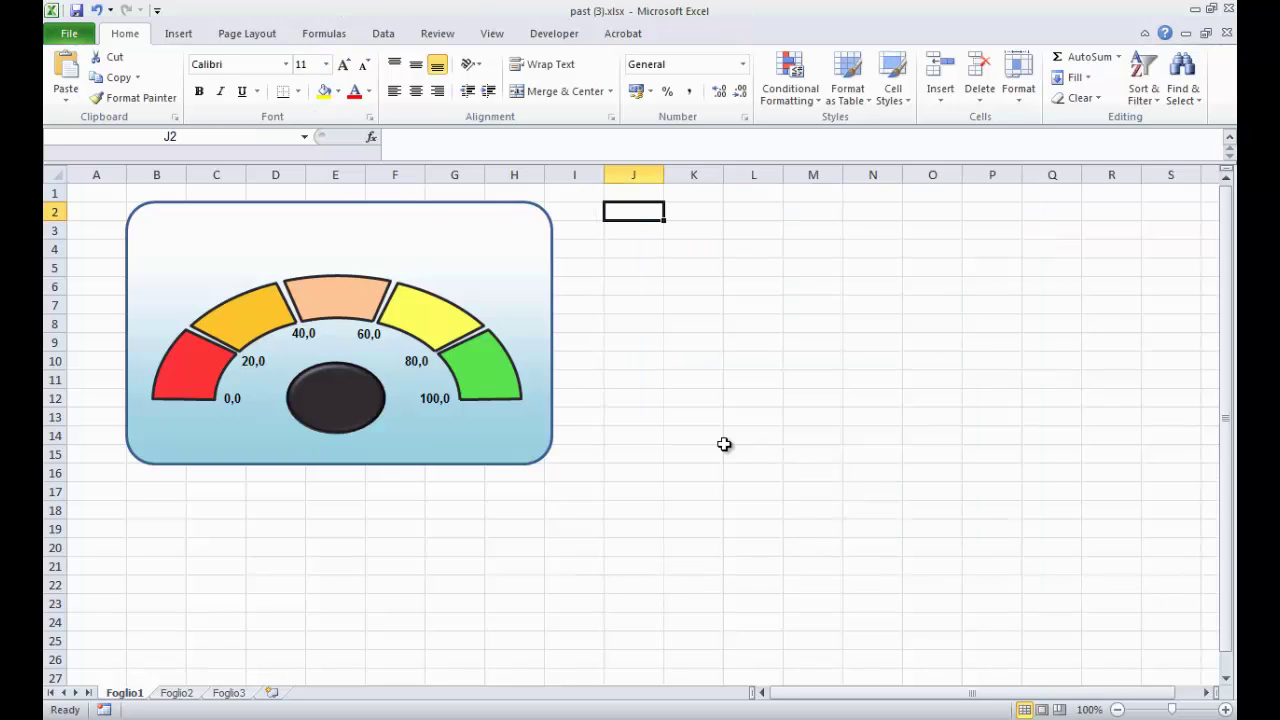
click(553, 272)
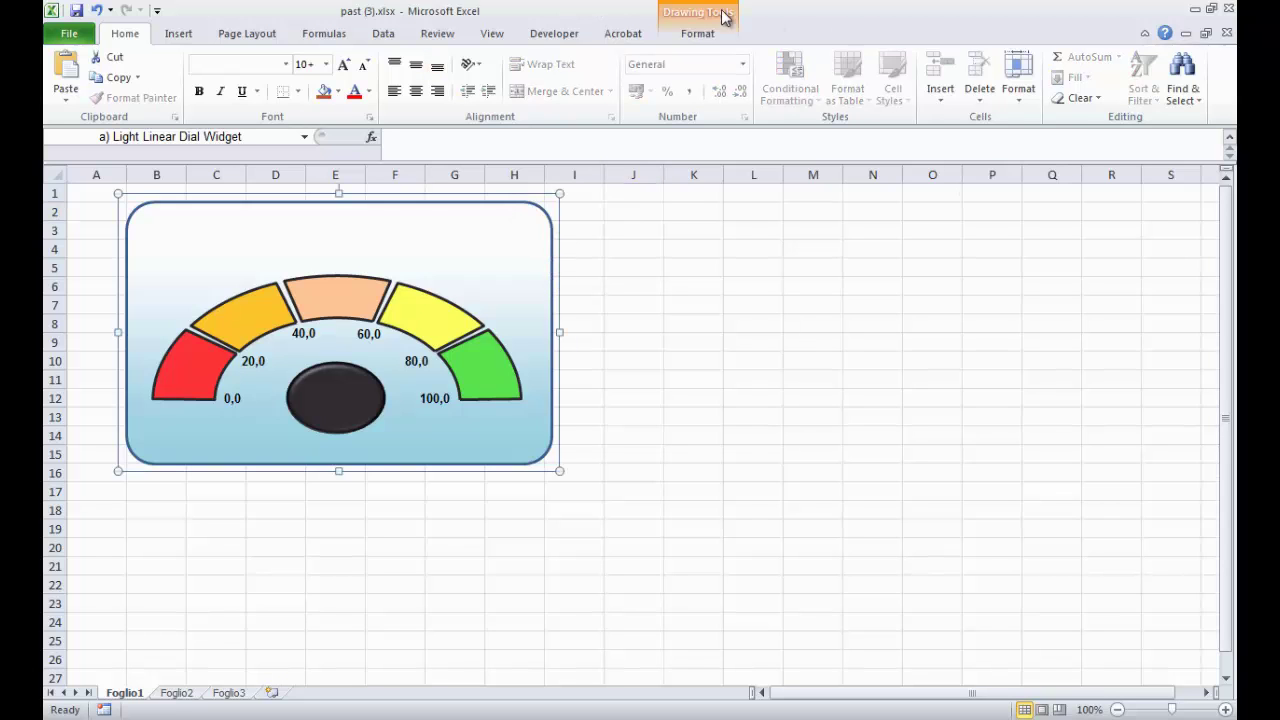
click(705, 37)
key(ctrl+Tab)
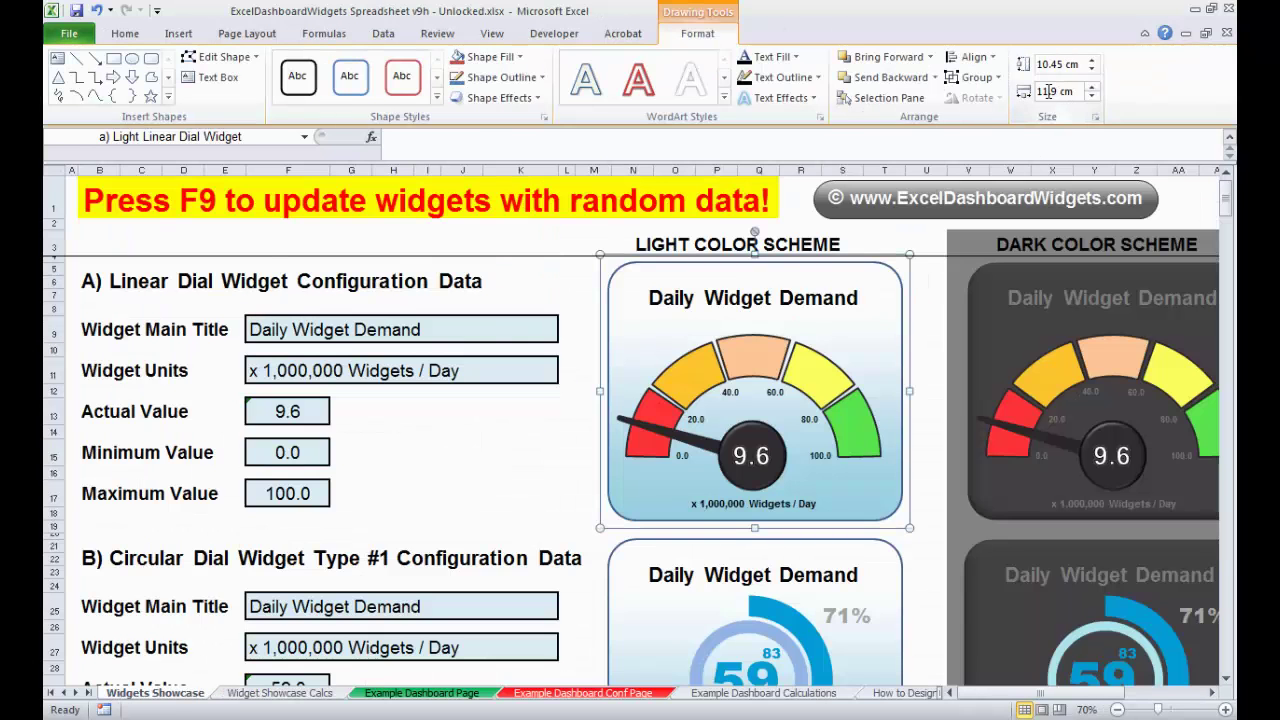
key(ctrl+Tab)
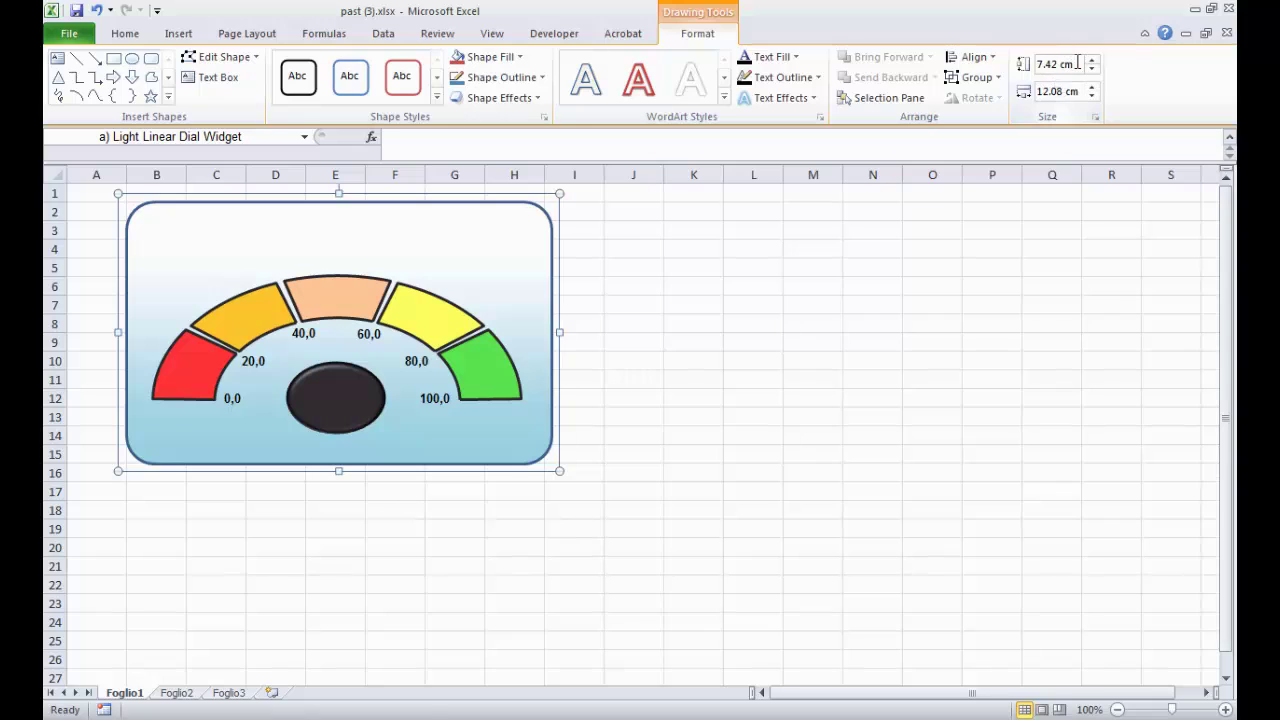
Resize the original gauge to 10.45 cm height and 11.9 cm width
drag(1074, 63, 1035, 66)
text(10)
key(Return)
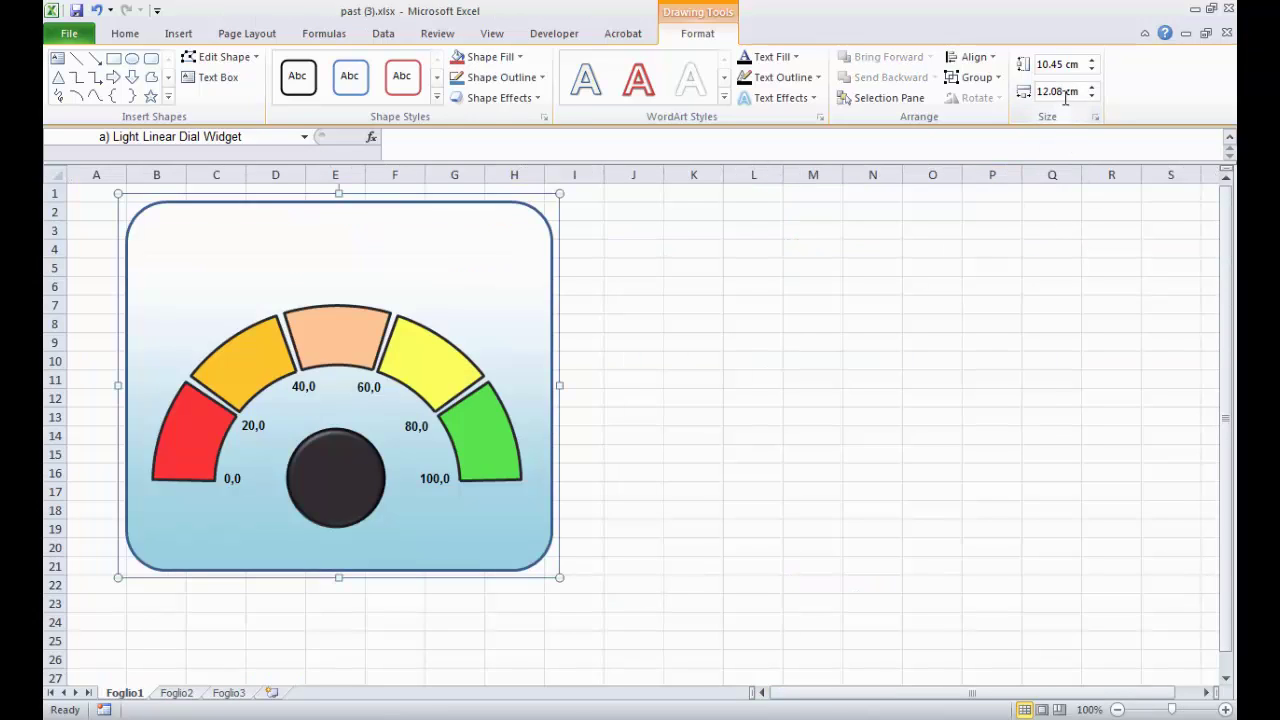
click(1065, 91)
drag(1064, 91, 1035, 91)
text(11.9)
key(Return)
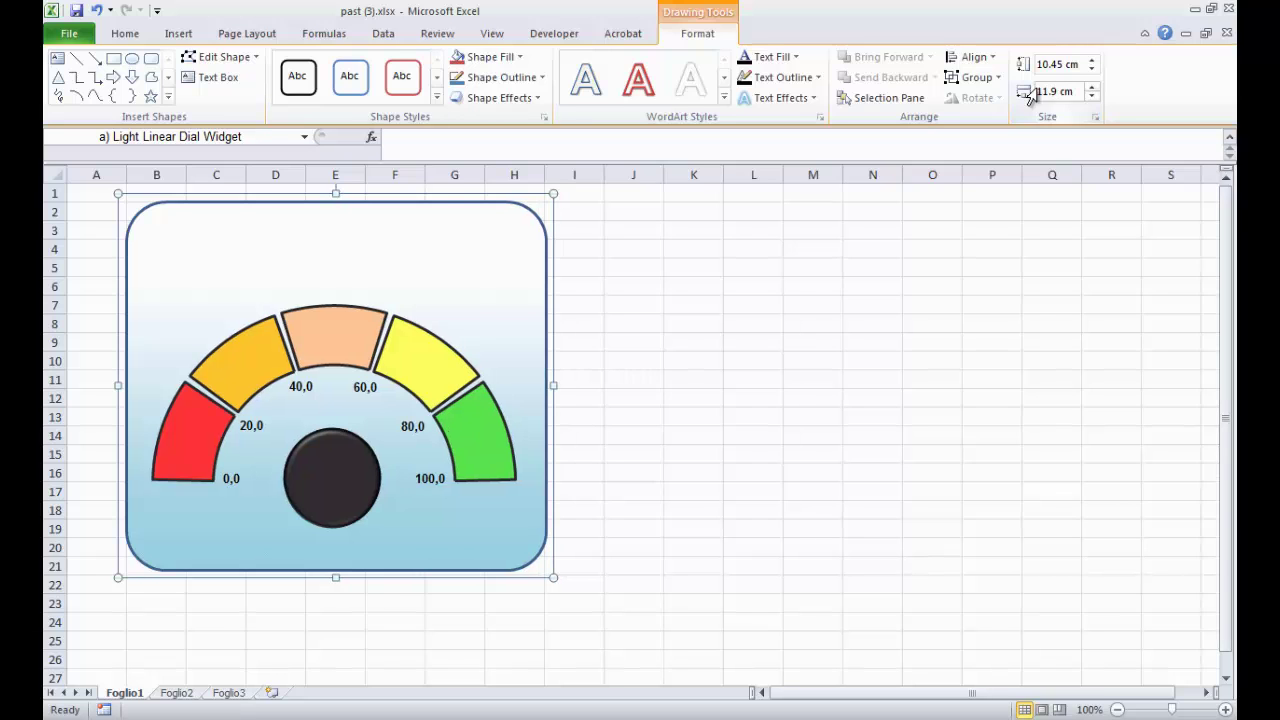
click(693, 491)
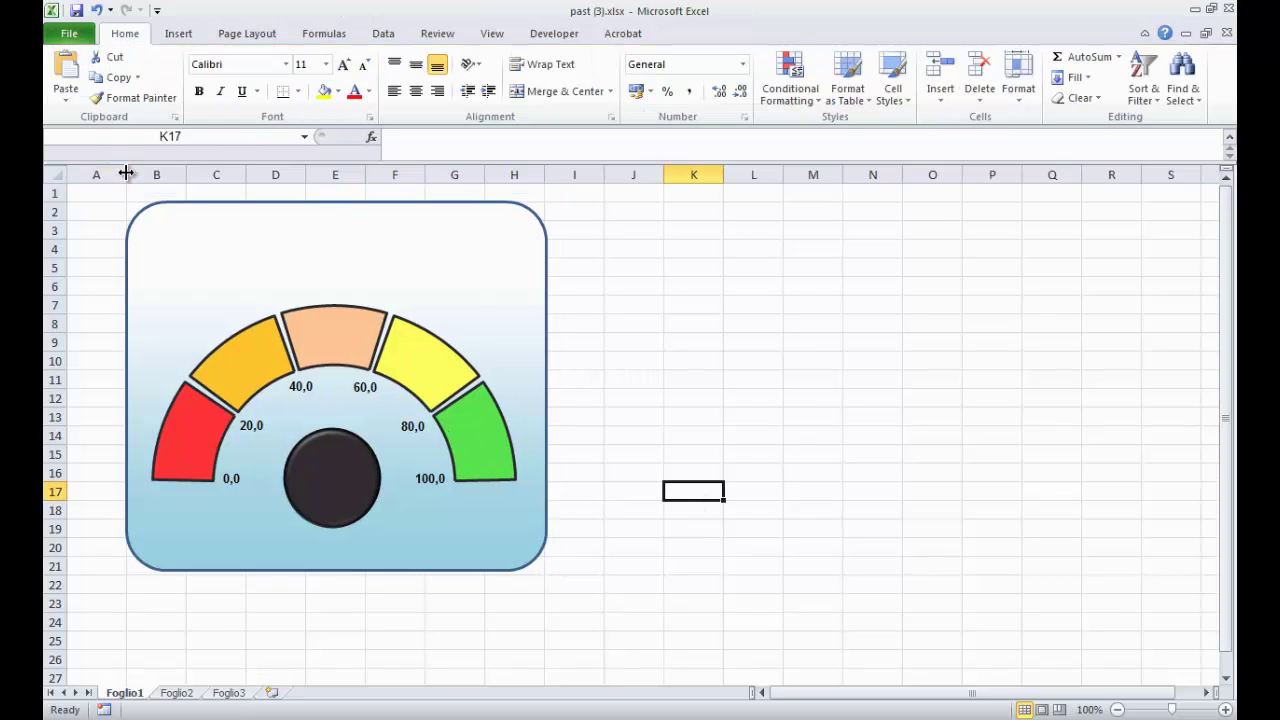
Narrow column A in past (3).xlsx, then open Find & Select in the dashboard workbook
drag(126, 172, 86, 172)
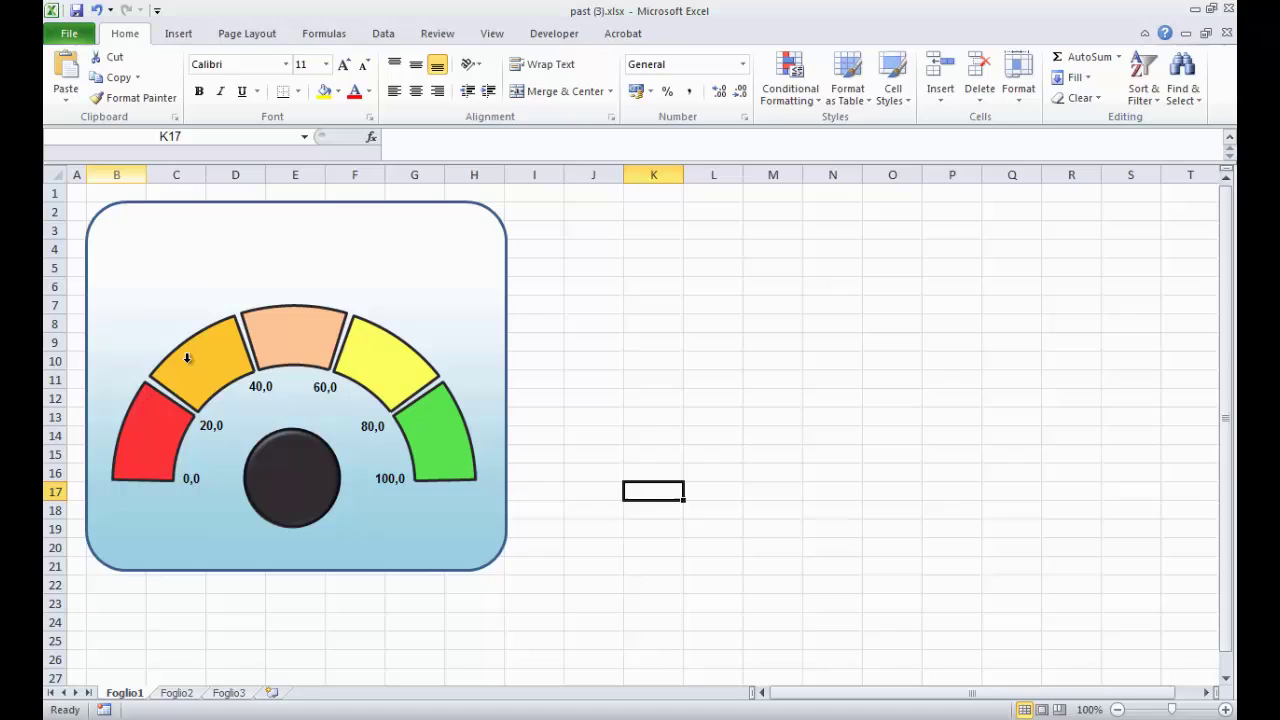
click(600, 617)
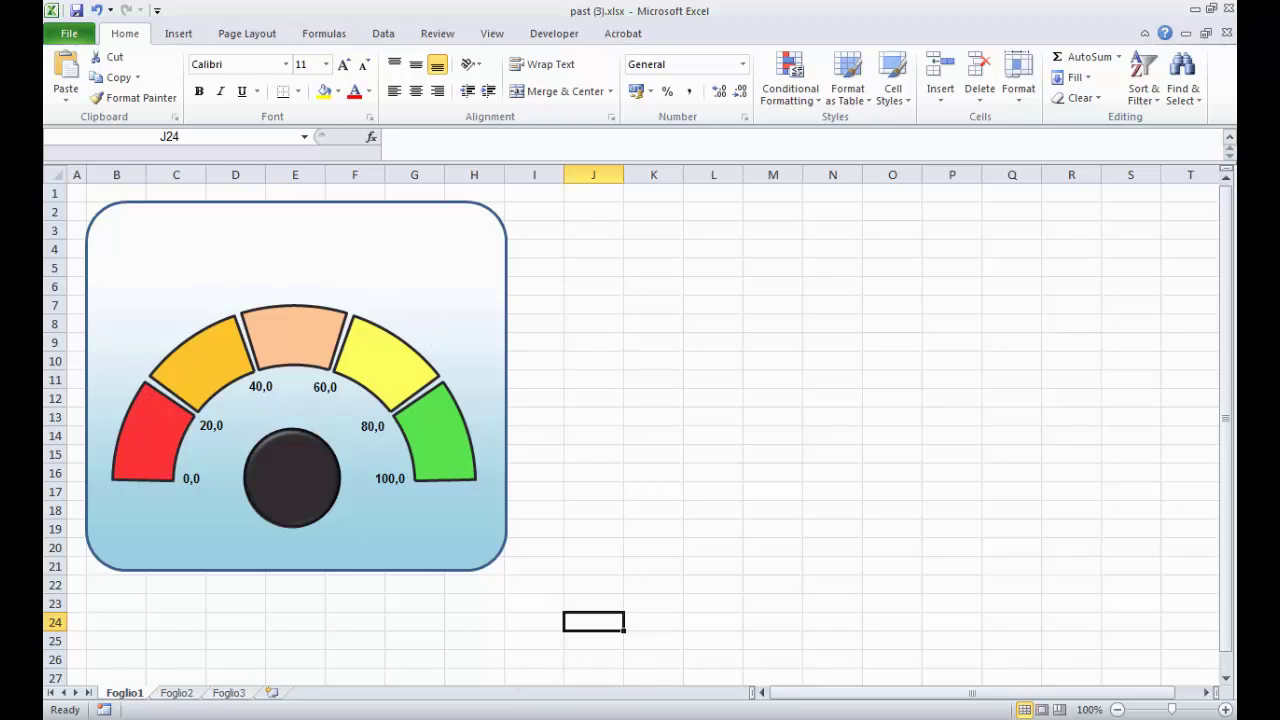
click(680, 712)
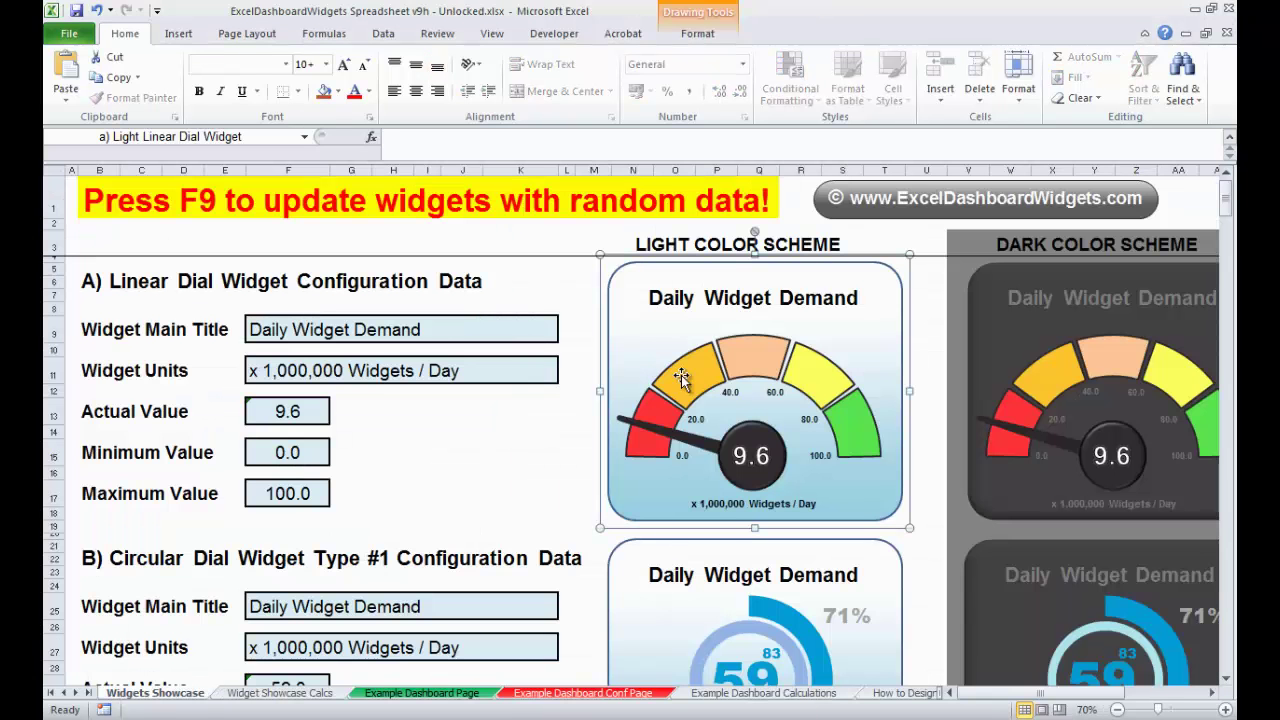
click(520, 442)
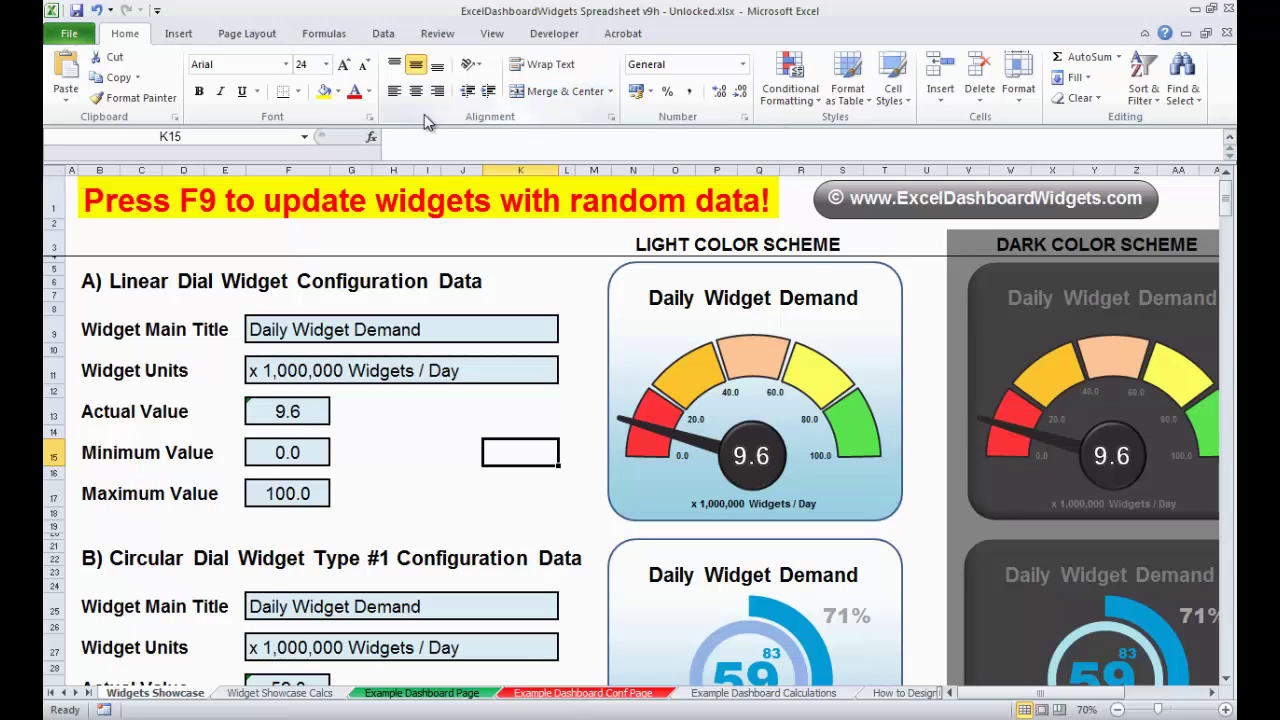
click(1192, 95)
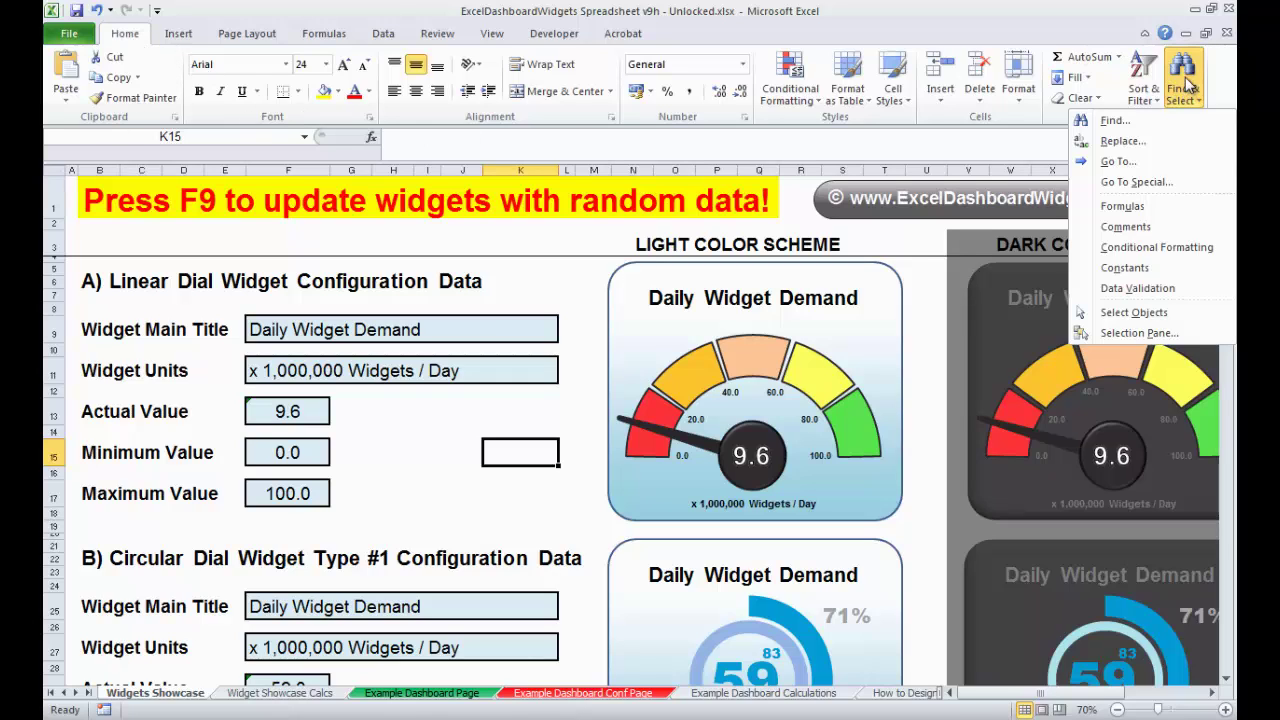
In the Selection Pane, expand Light Linear Dial Widget and inspect its title and value shapes
click(1130, 332)
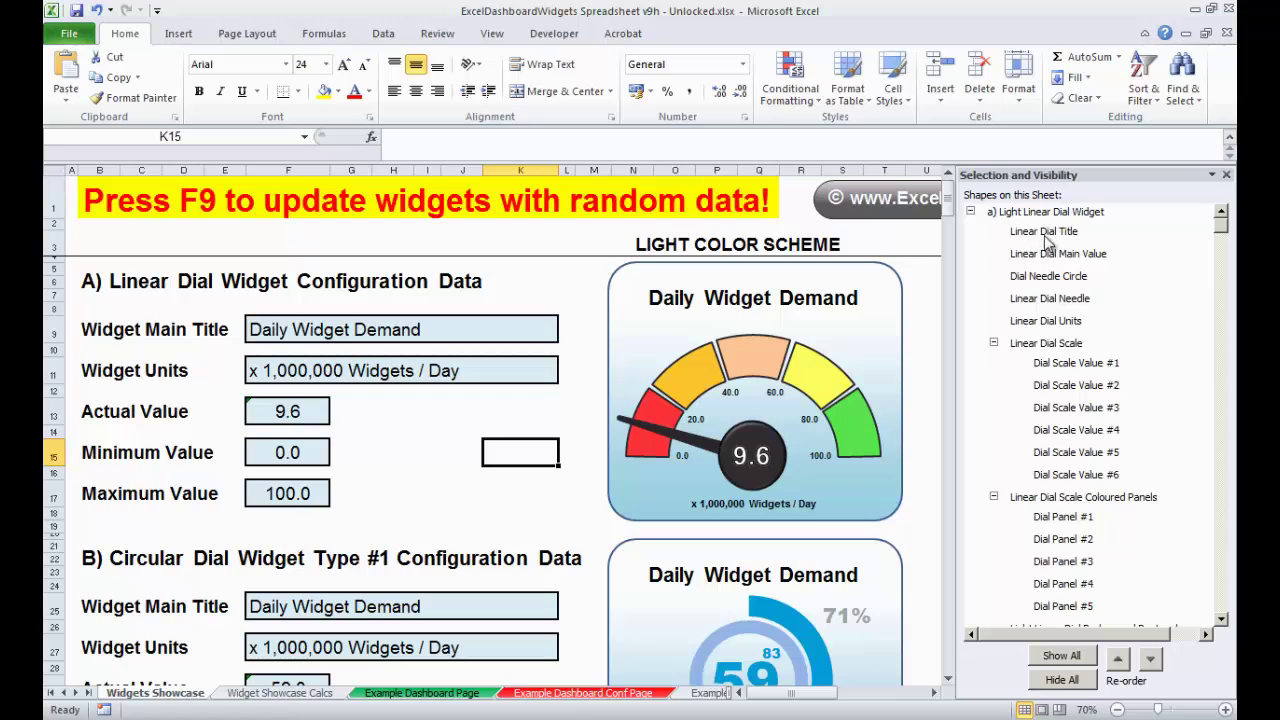
click(970, 212)
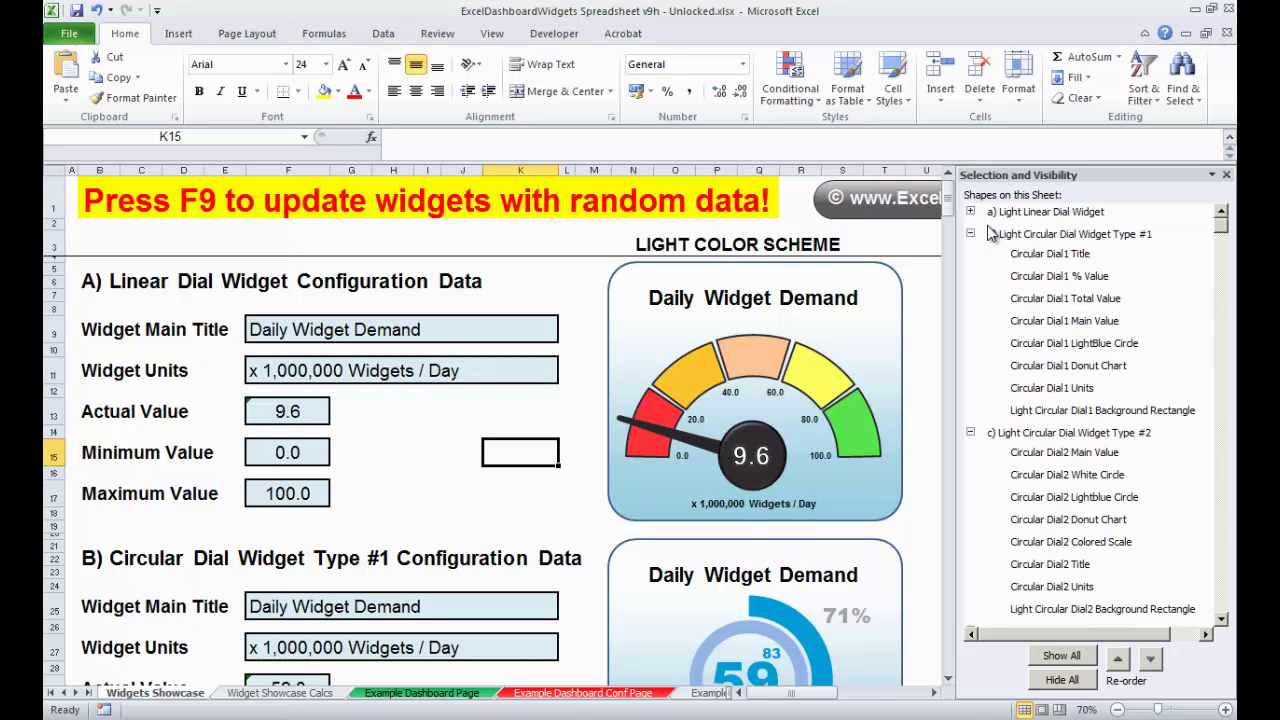
click(970, 233)
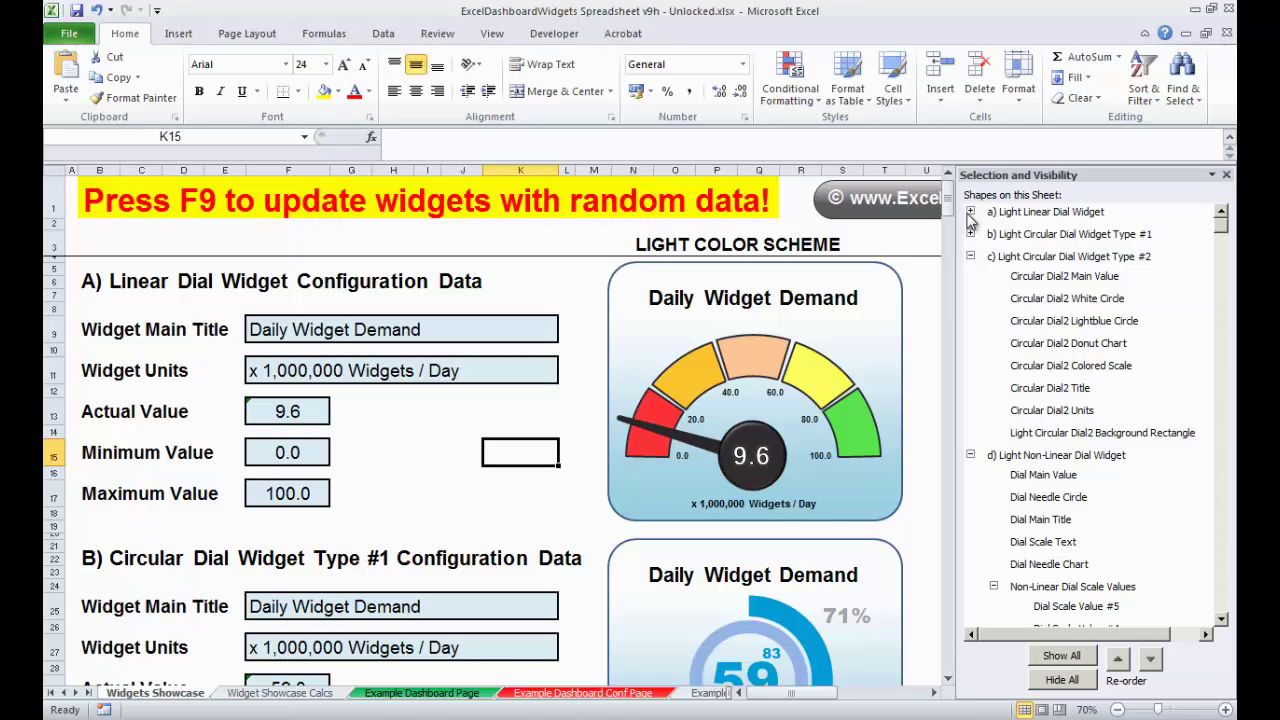
click(970, 212)
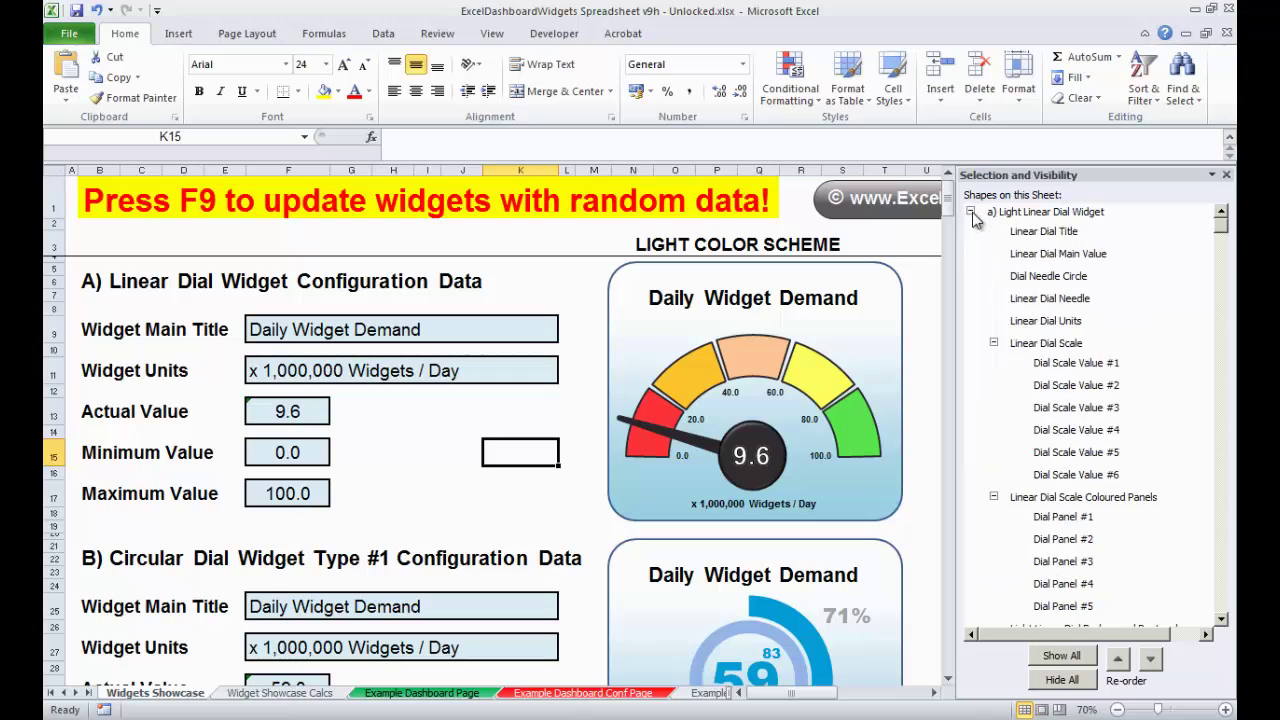
click(1045, 235)
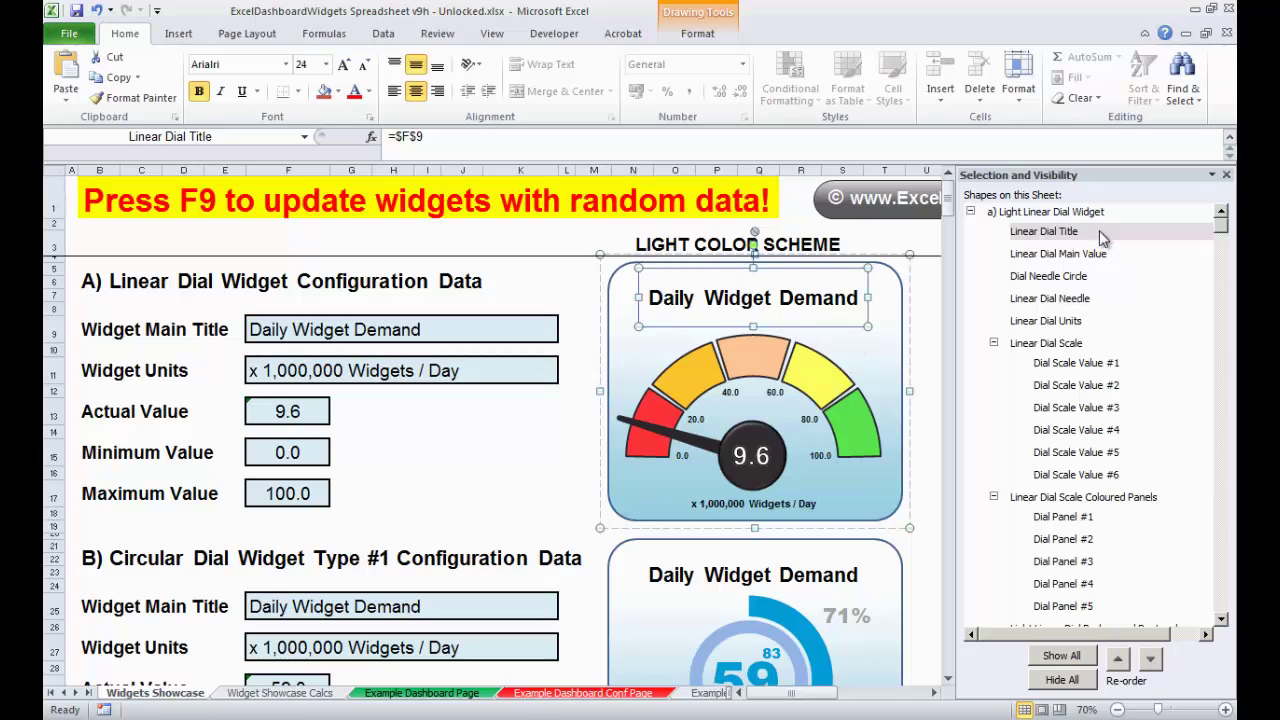
click(1065, 256)
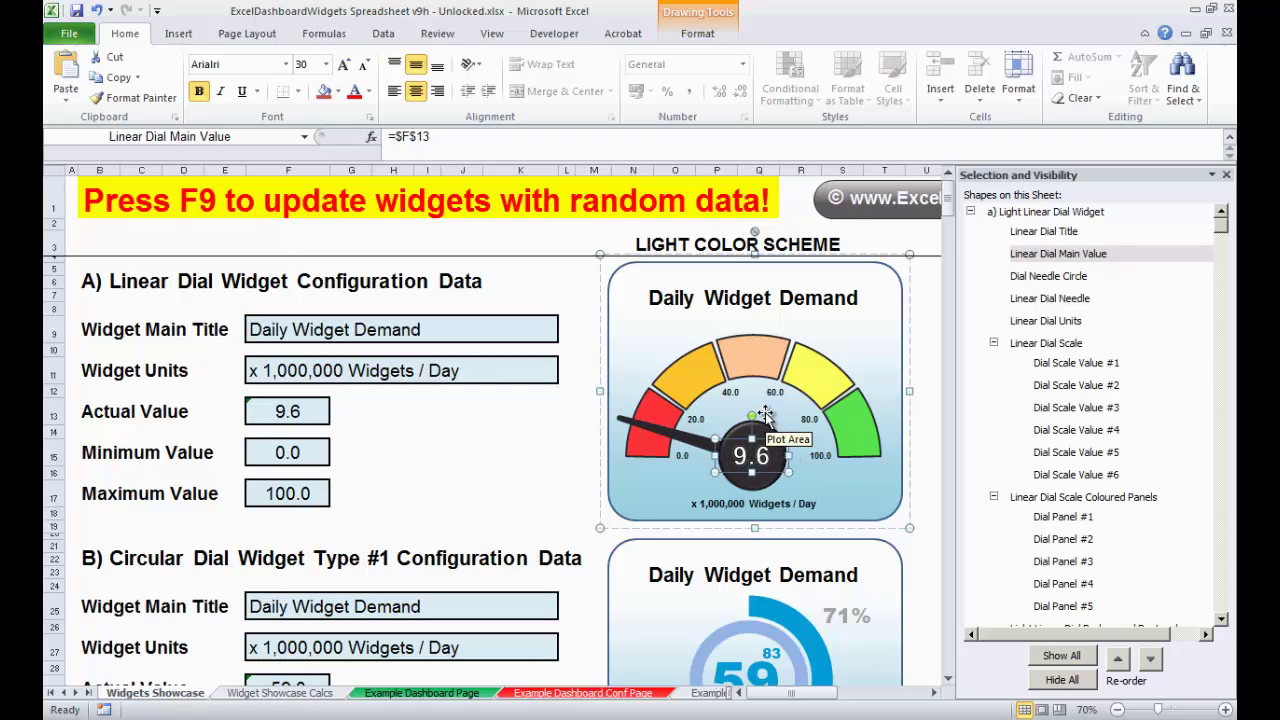
Return to past (3).xlsx, select an empty cell and close the Selection Pane
key(alt+Tab)
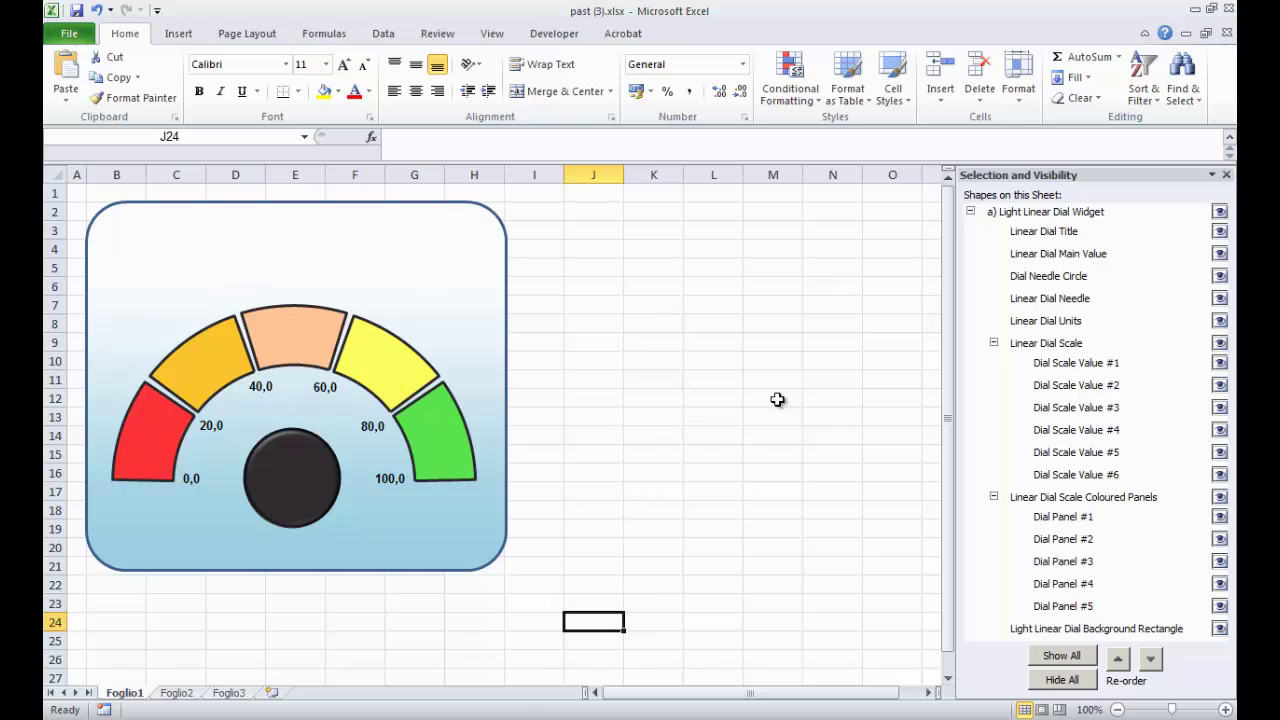
click(784, 376)
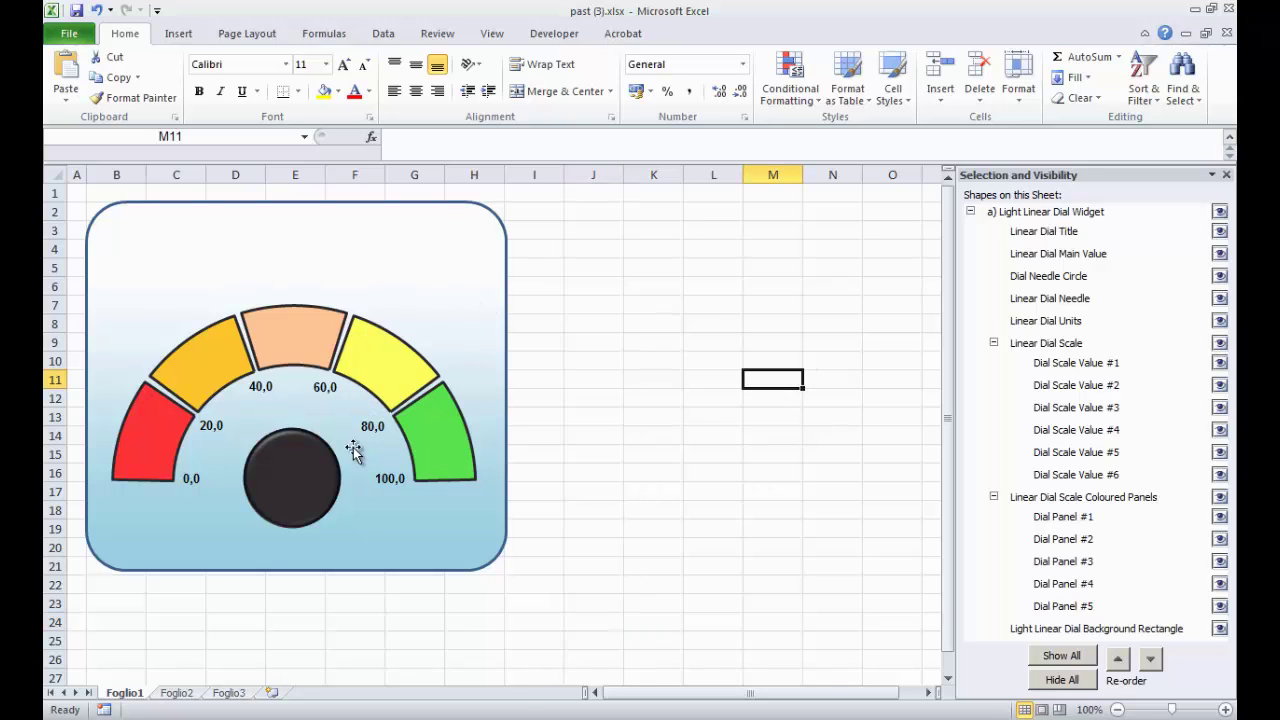
click(605, 300)
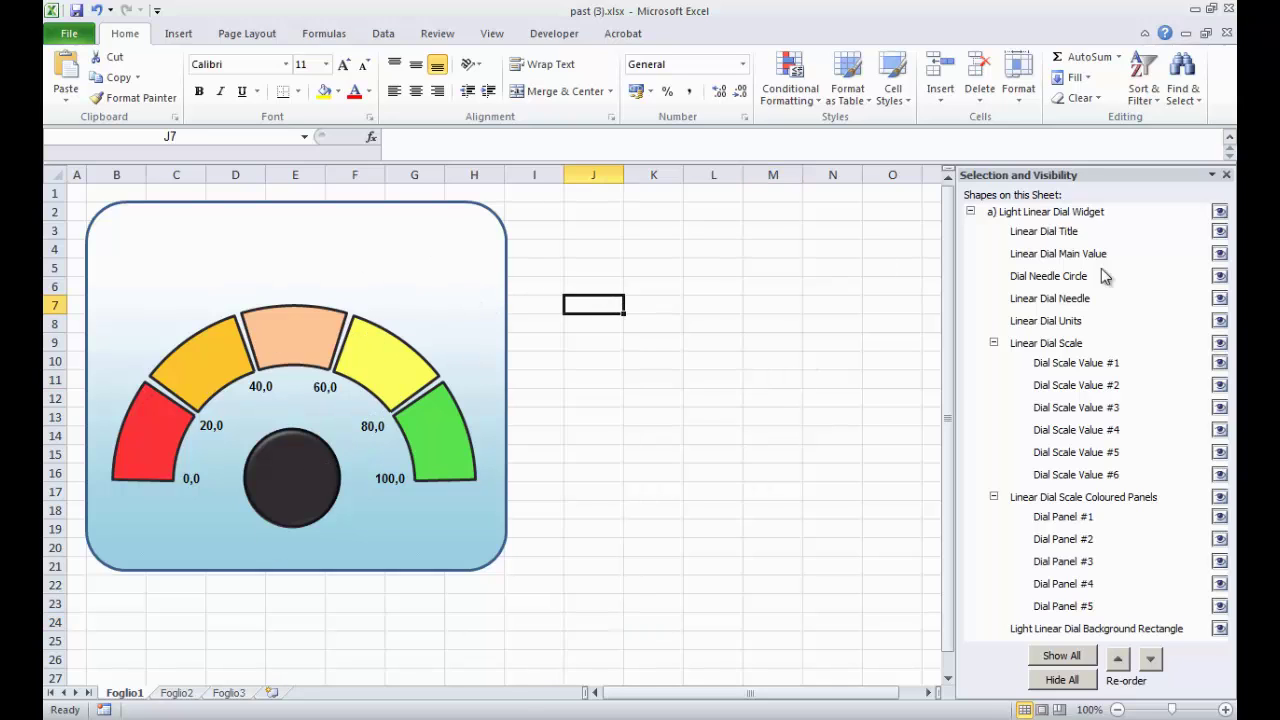
click(1226, 176)
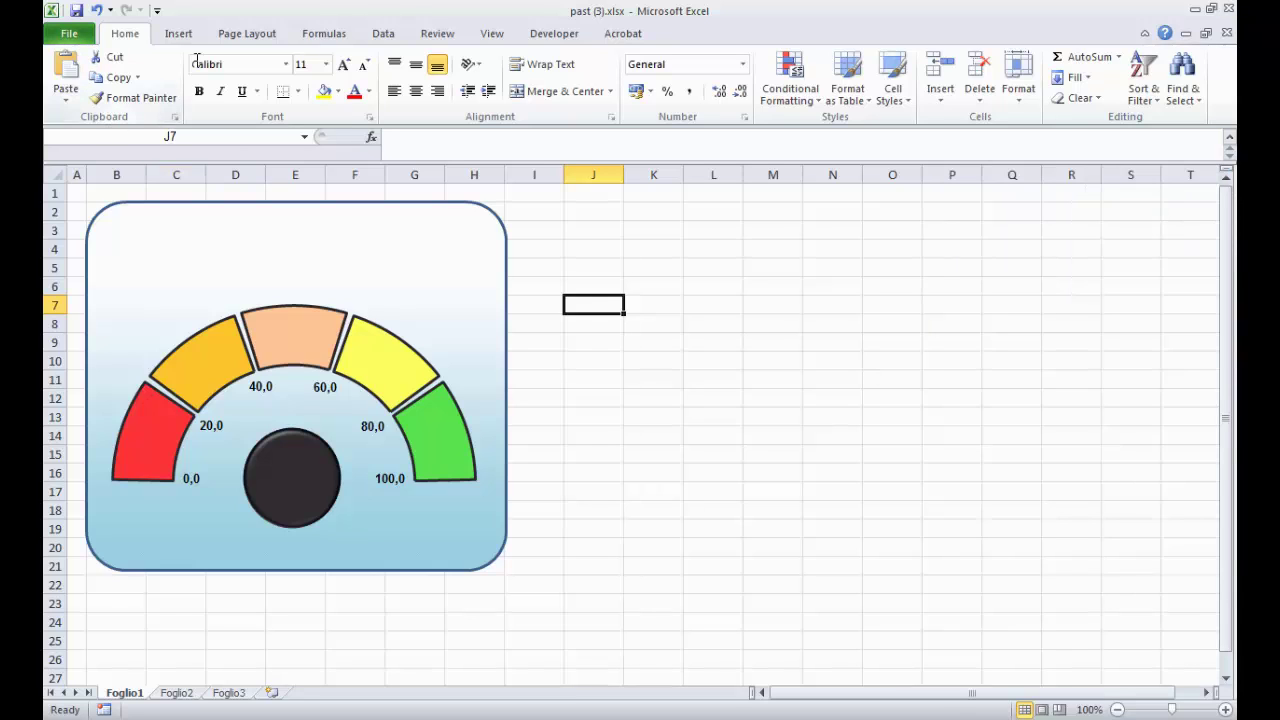
Open the Selection Pane in past (3).xlsx and select the dial's empty Linear Dial Title shape
click(1195, 103)
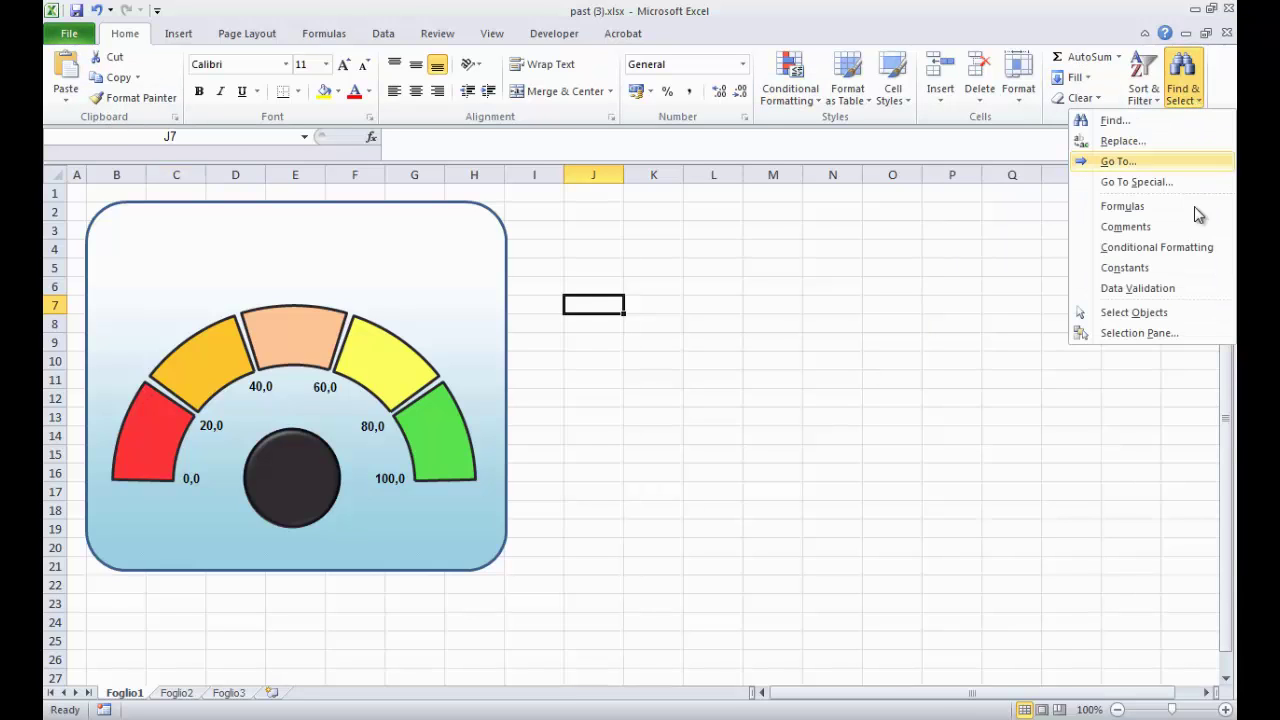
click(1160, 334)
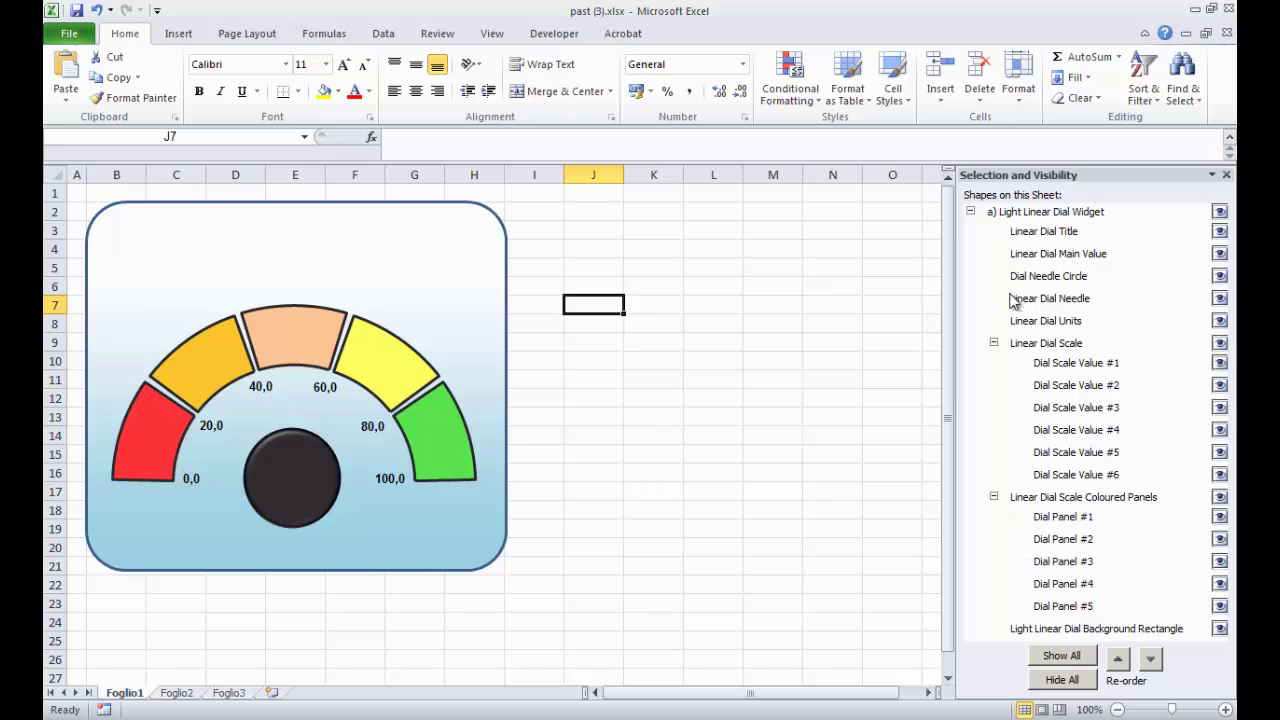
click(970, 212)
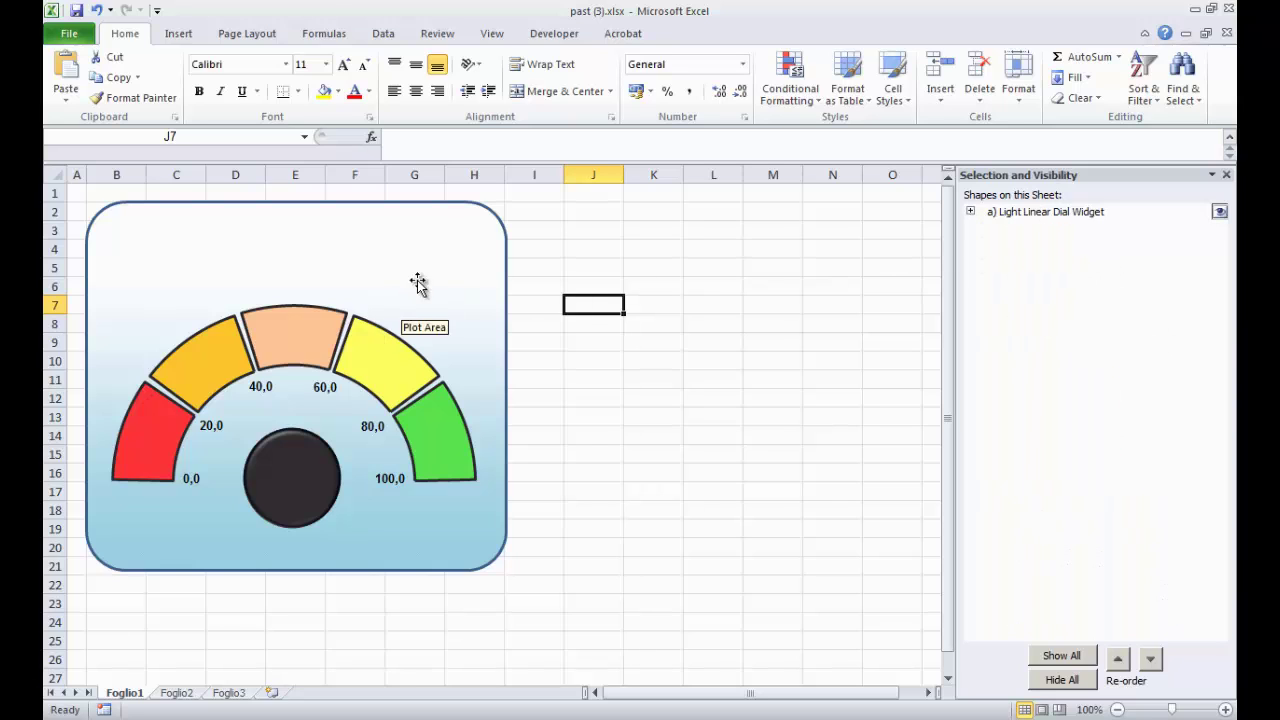
click(970, 212)
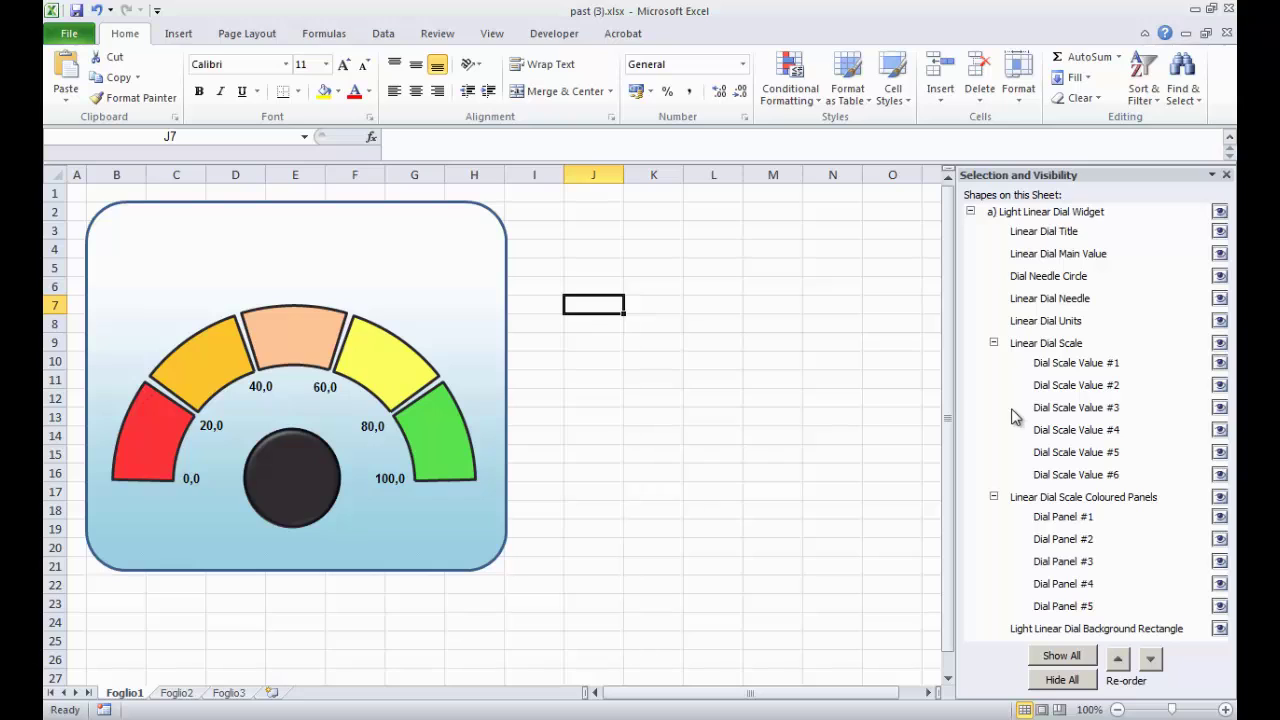
click(1040, 235)
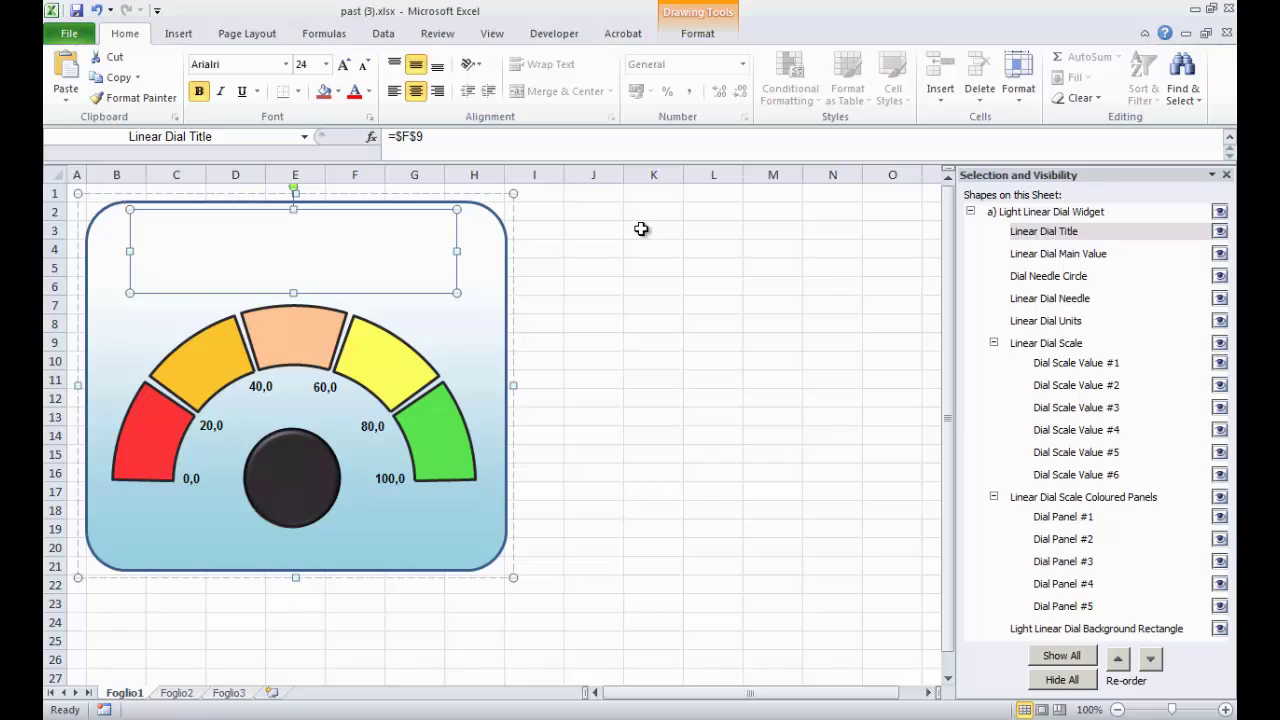
key(Escape)
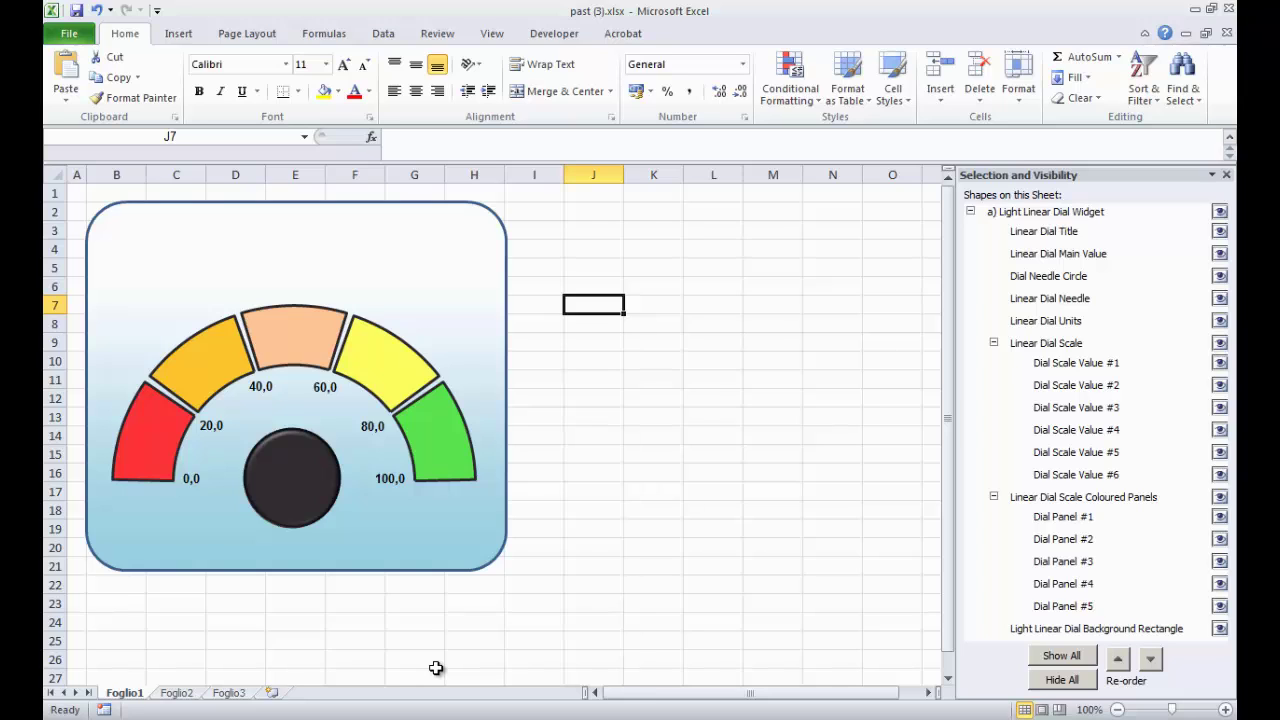
Rename Foglio1, Foglio2 and Foglio3 to My Dashboard, My Configuration Data and My Calculations
double_click(128, 694)
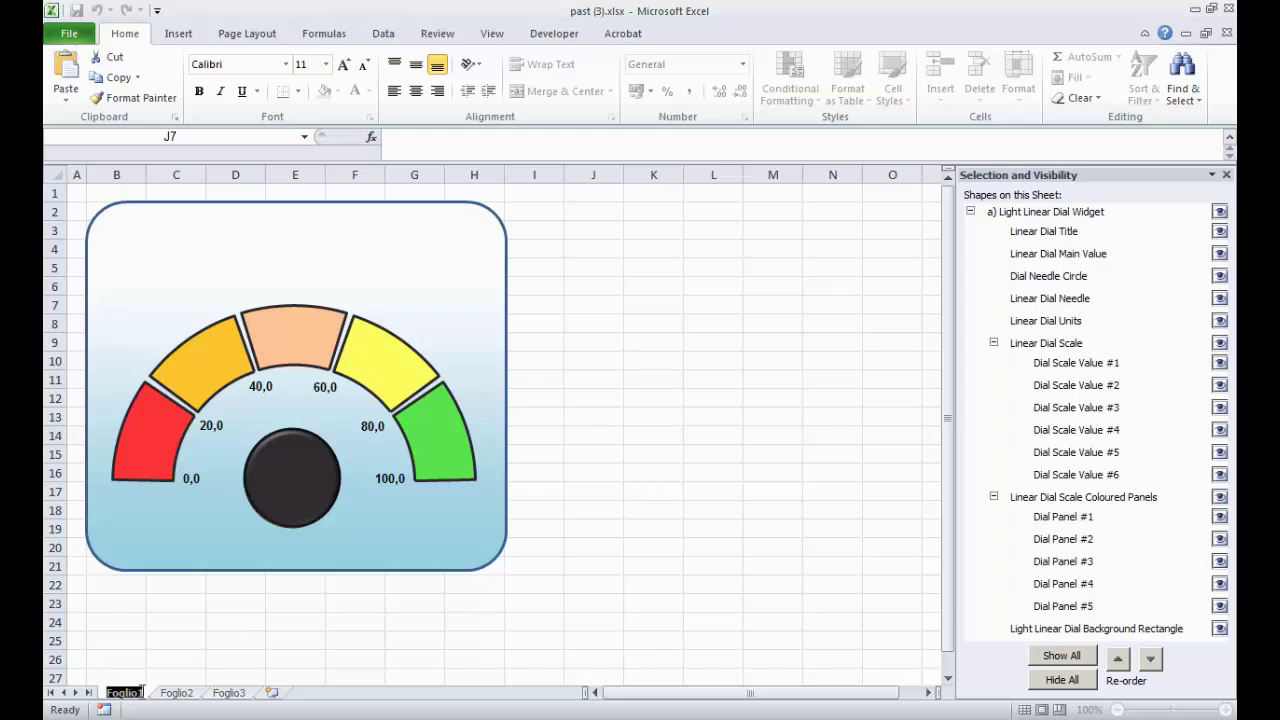
text(My Dashboard)
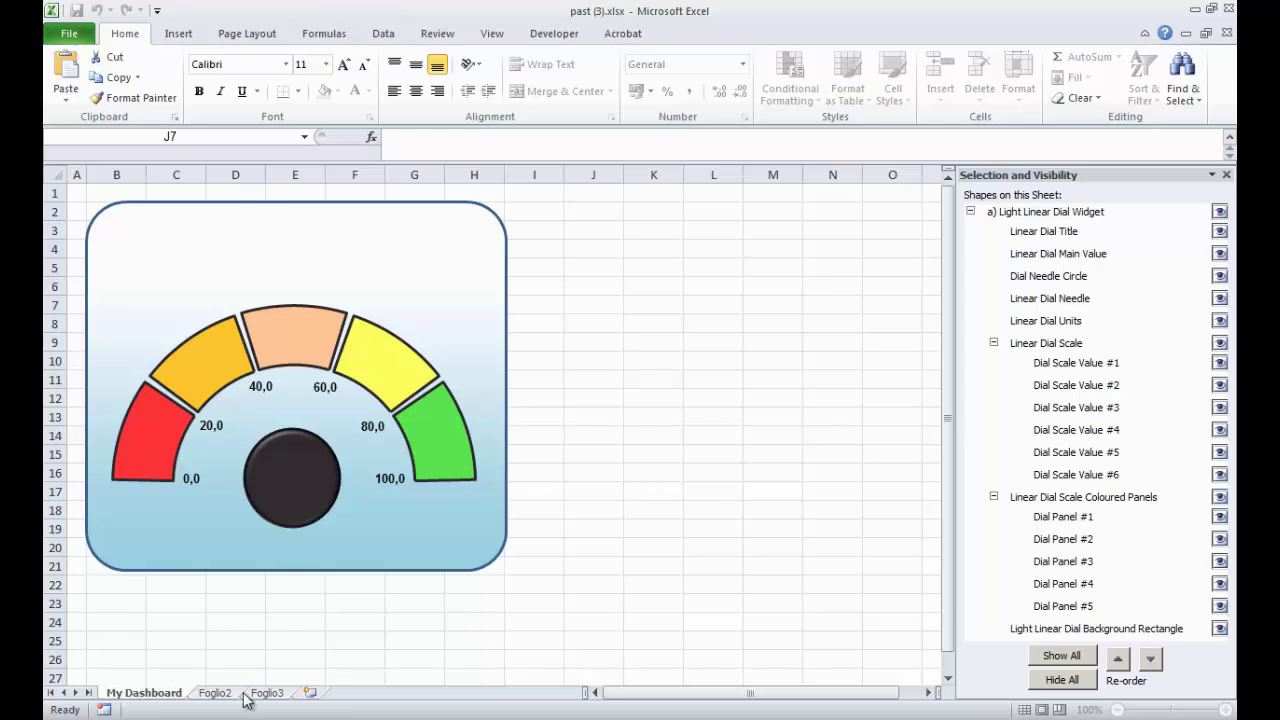
click(215, 693)
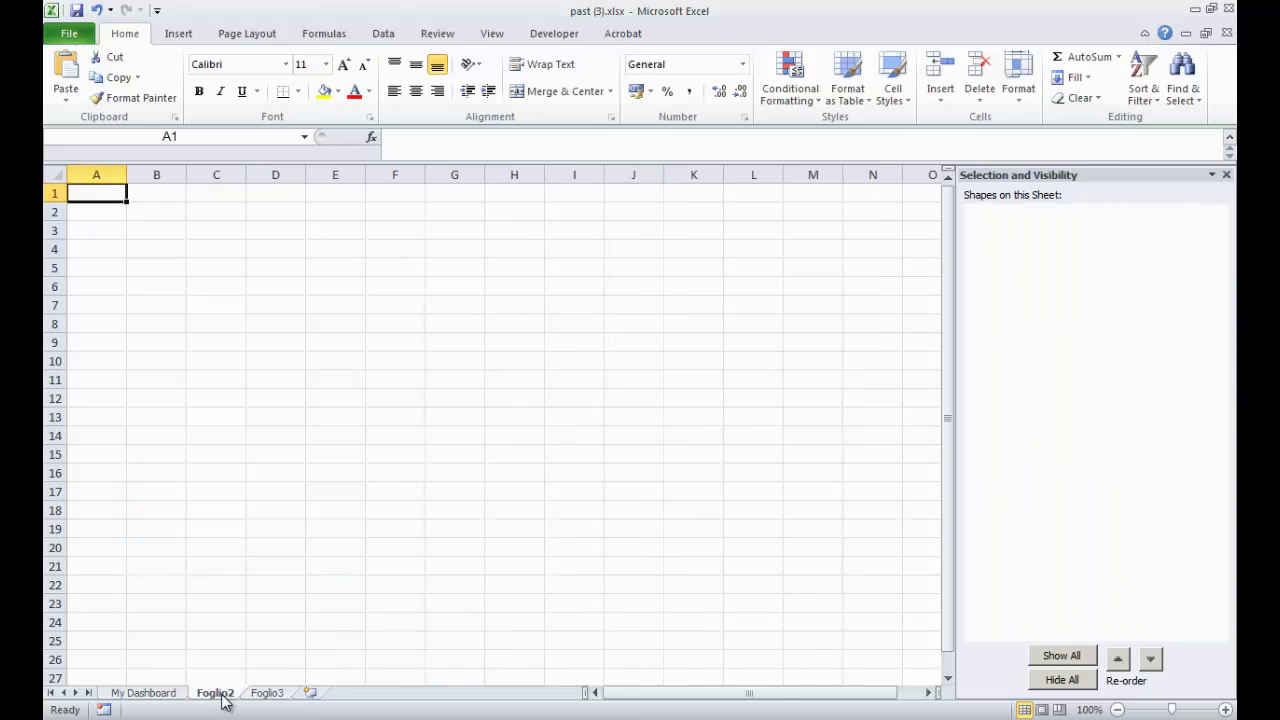
double_click(215, 693)
text(My Con)
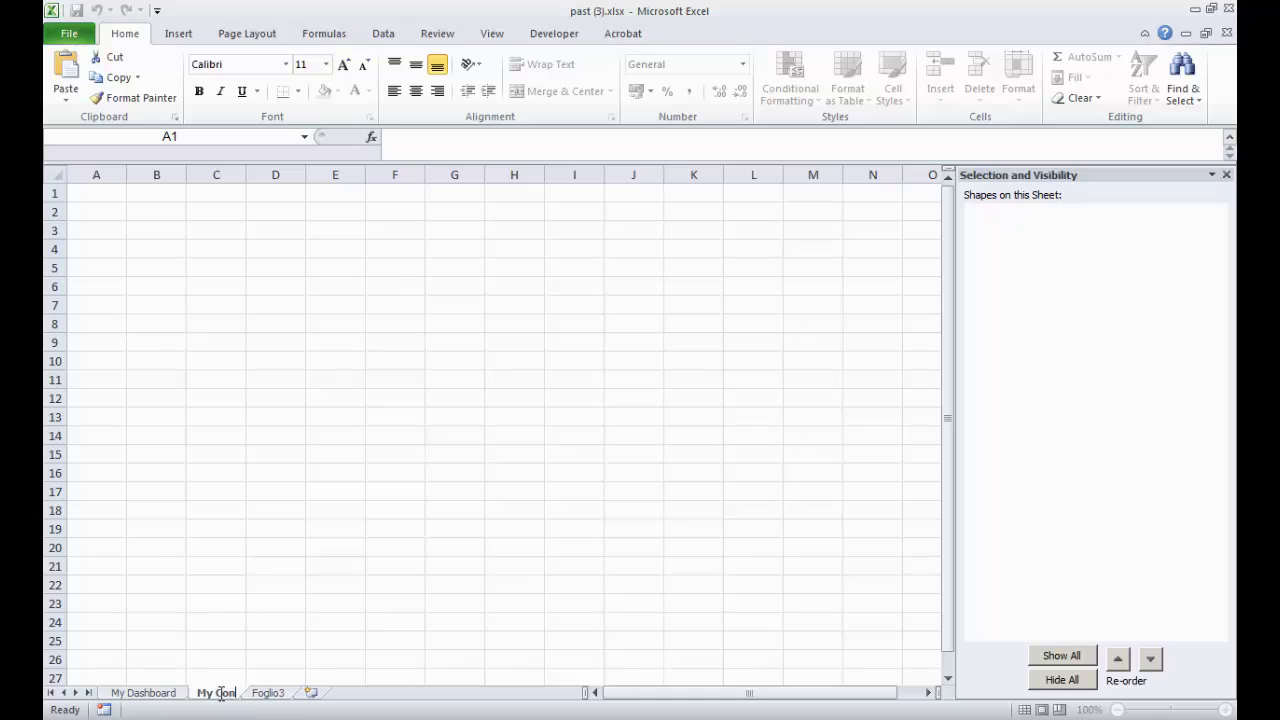
text(figuration Date)
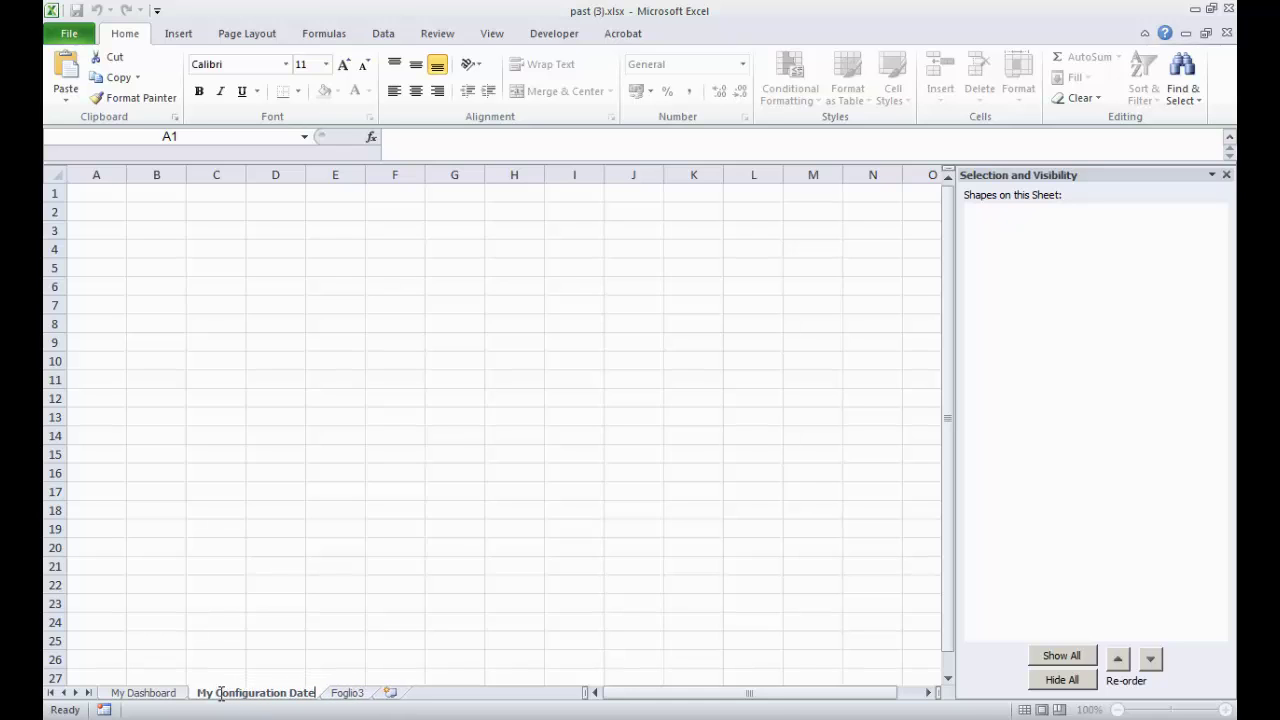
key(BackSpace)
text(ata)
click(348, 693)
double_click(347, 693)
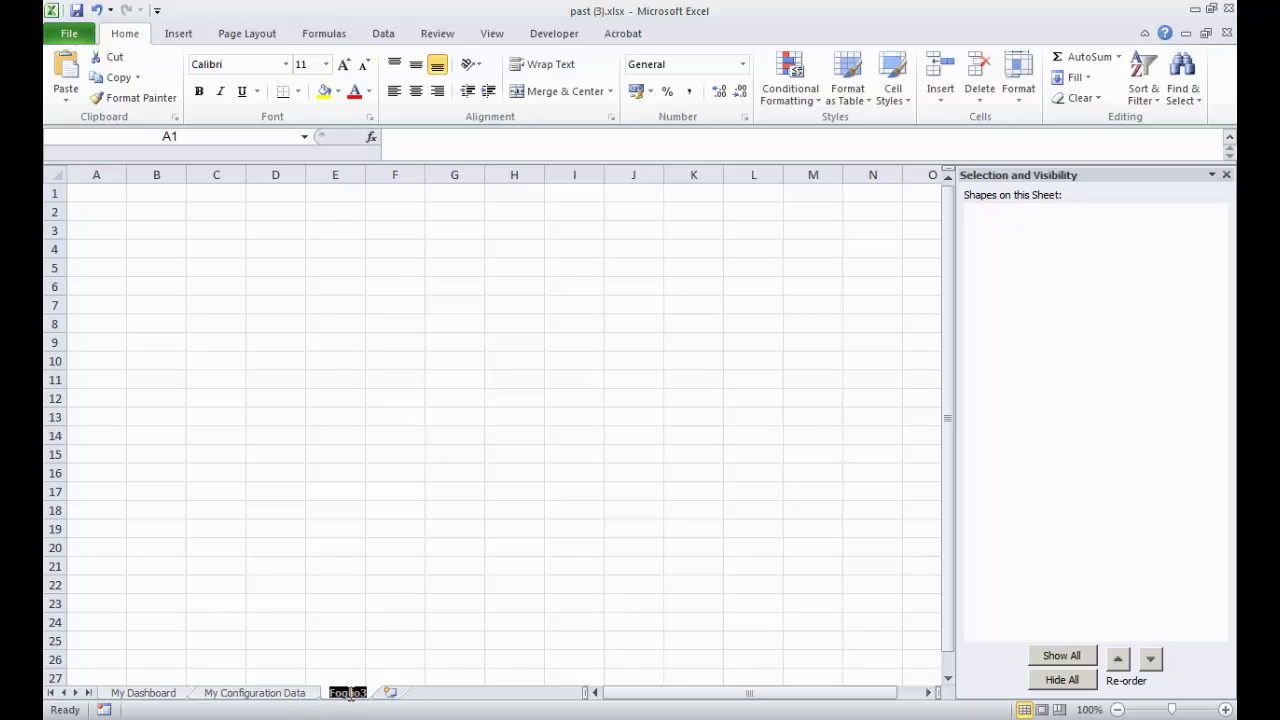
text(My Calculations Data)
key(BackSpace)
key(BackSpace)
key(BackSpace)
key(BackSpace)
key(BackSpace)
key(Return)
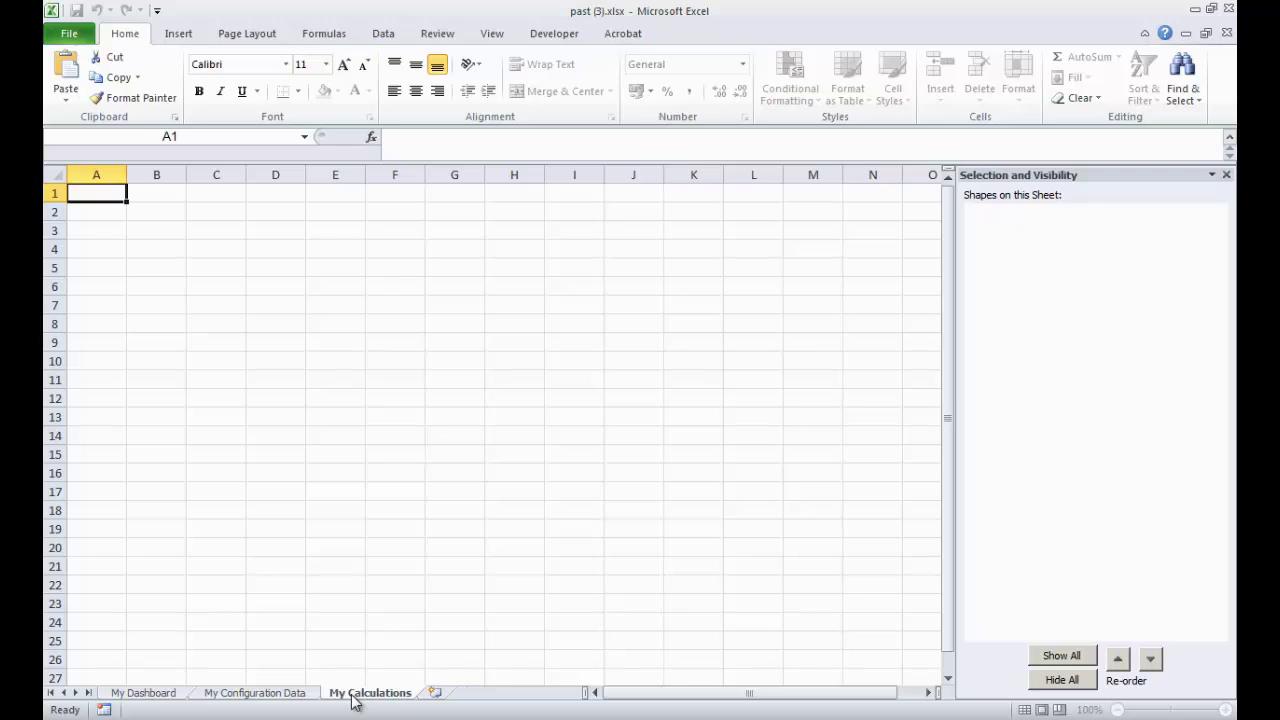
Copy the linear dial's configuration table from the dashboard workbook
click(150, 697)
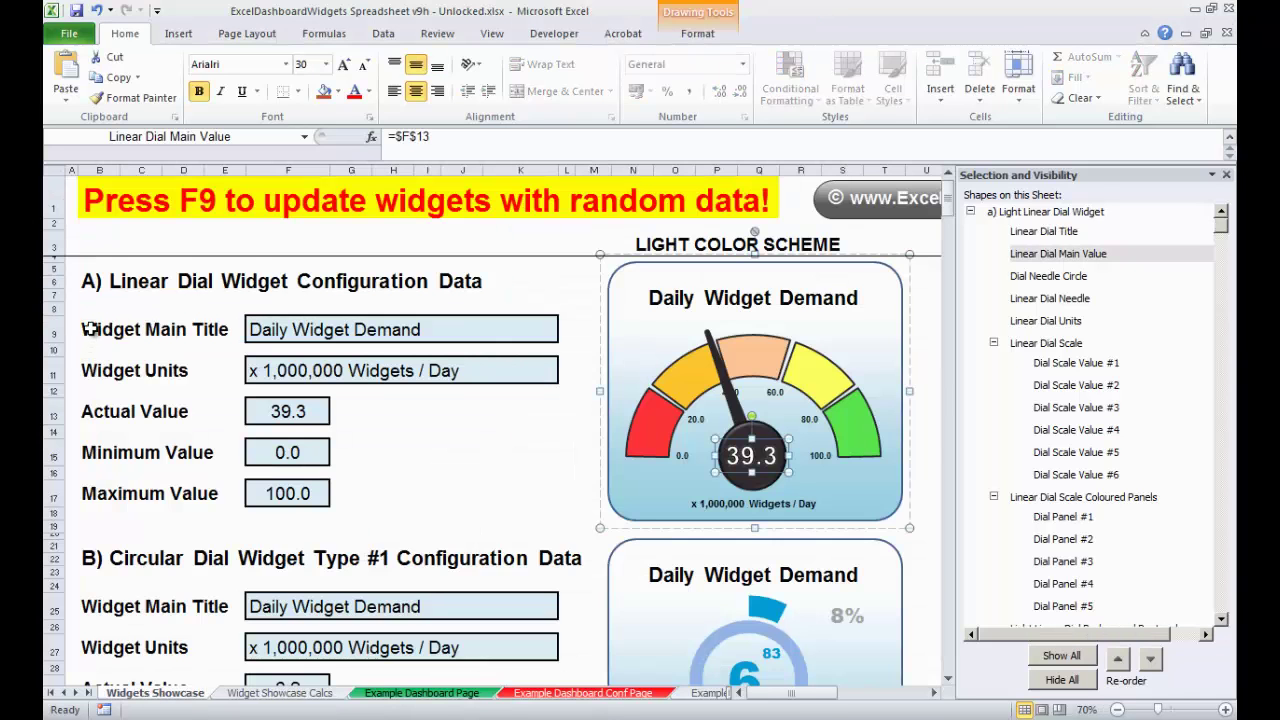
mouse_move(119, 329)
mouse_down()
mouse_move(480, 352)
mouse_move(545, 400)
mouse_move(539, 490)
mouse_up()
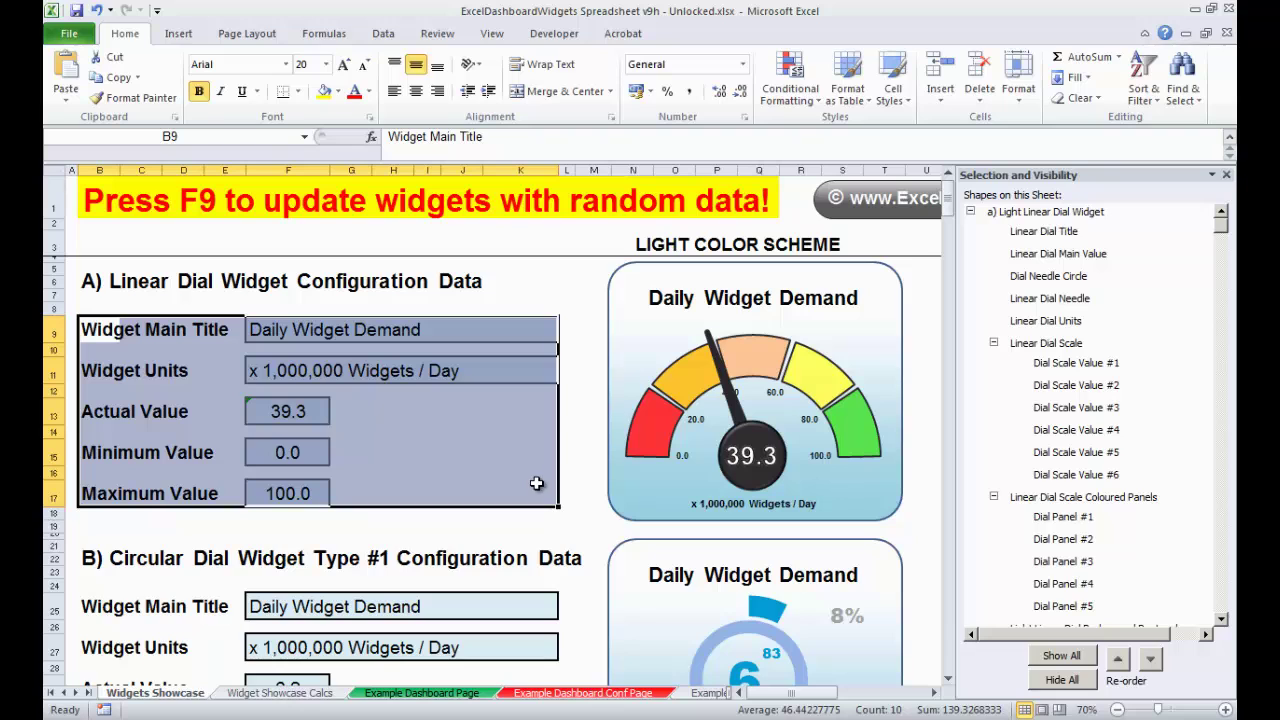
key(ctrl+c)
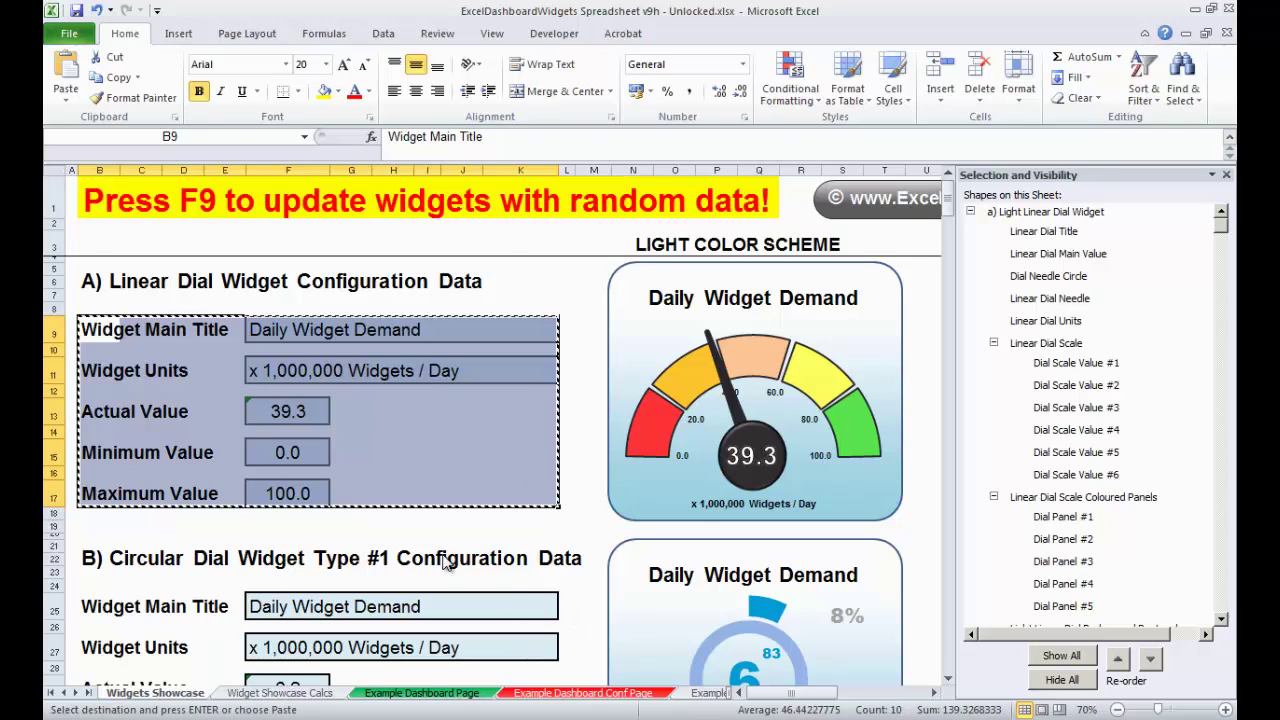
Paste the configuration table at B2 of My Configuration Data, narrowing column A and widening column F
key(ctrl+Tab)
click(300, 693)
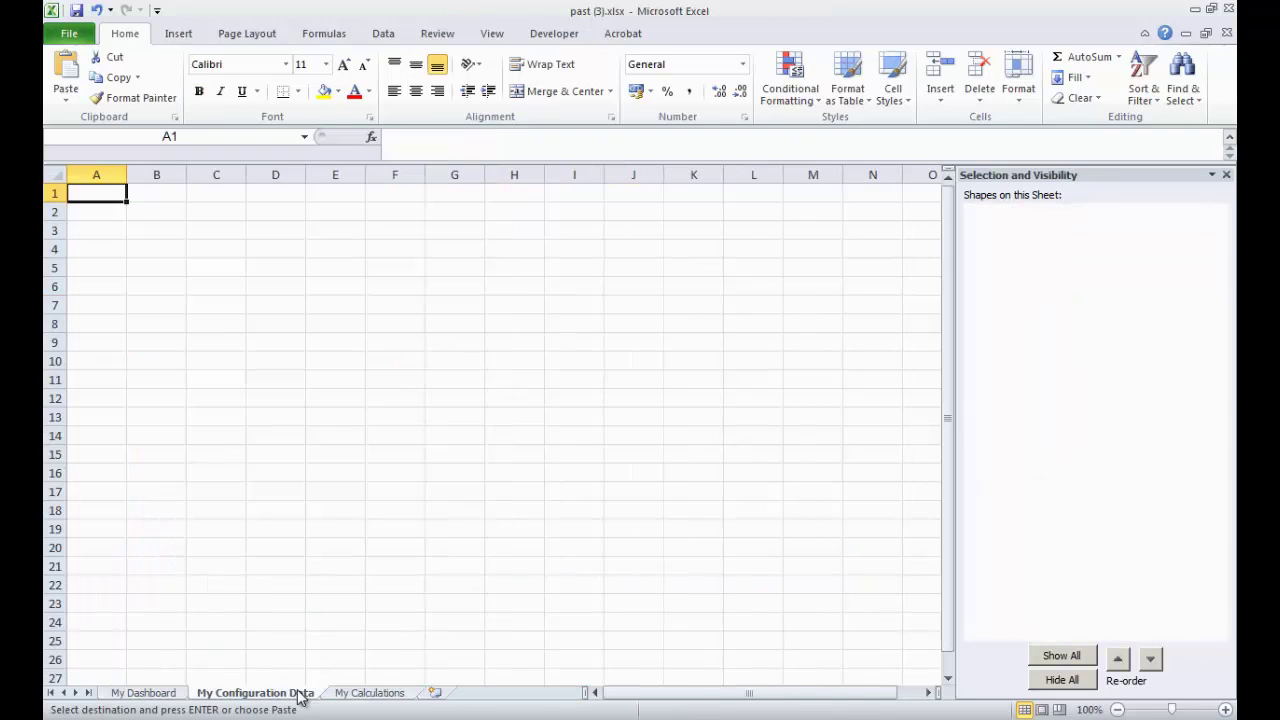
click(157, 214)
key(ctrl+v)
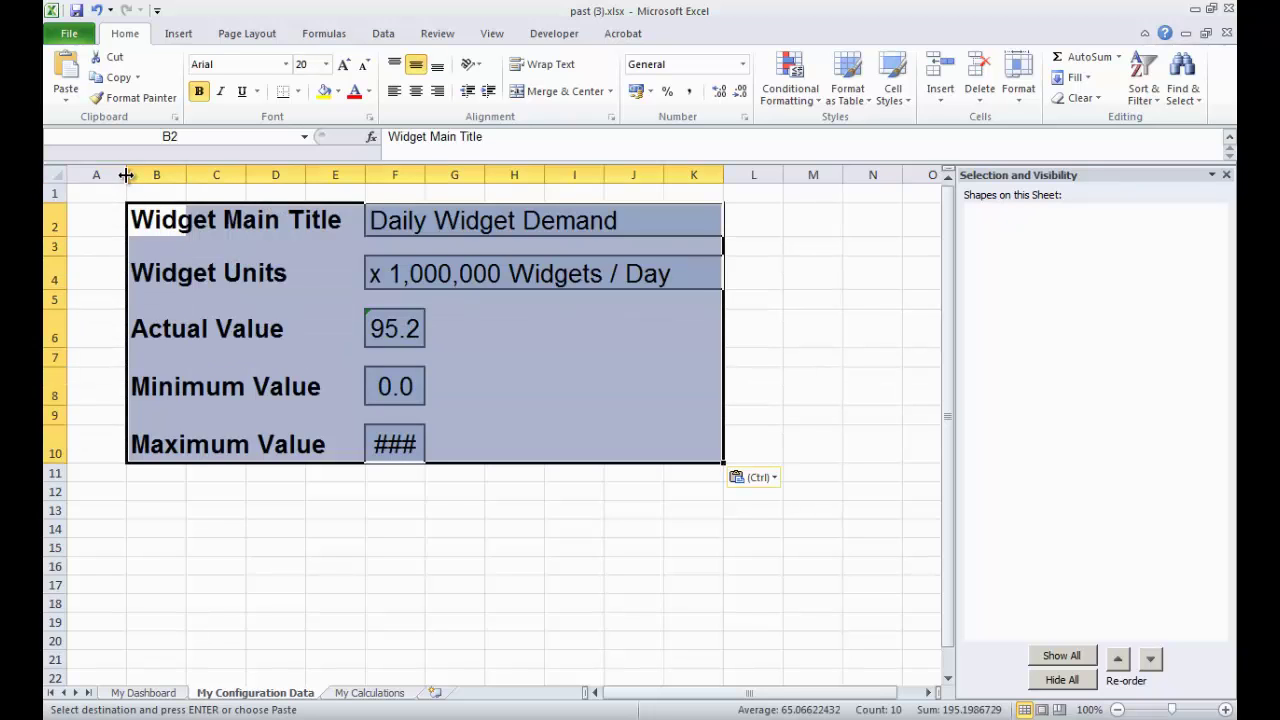
drag(126, 175, 86, 175)
click(376, 546)
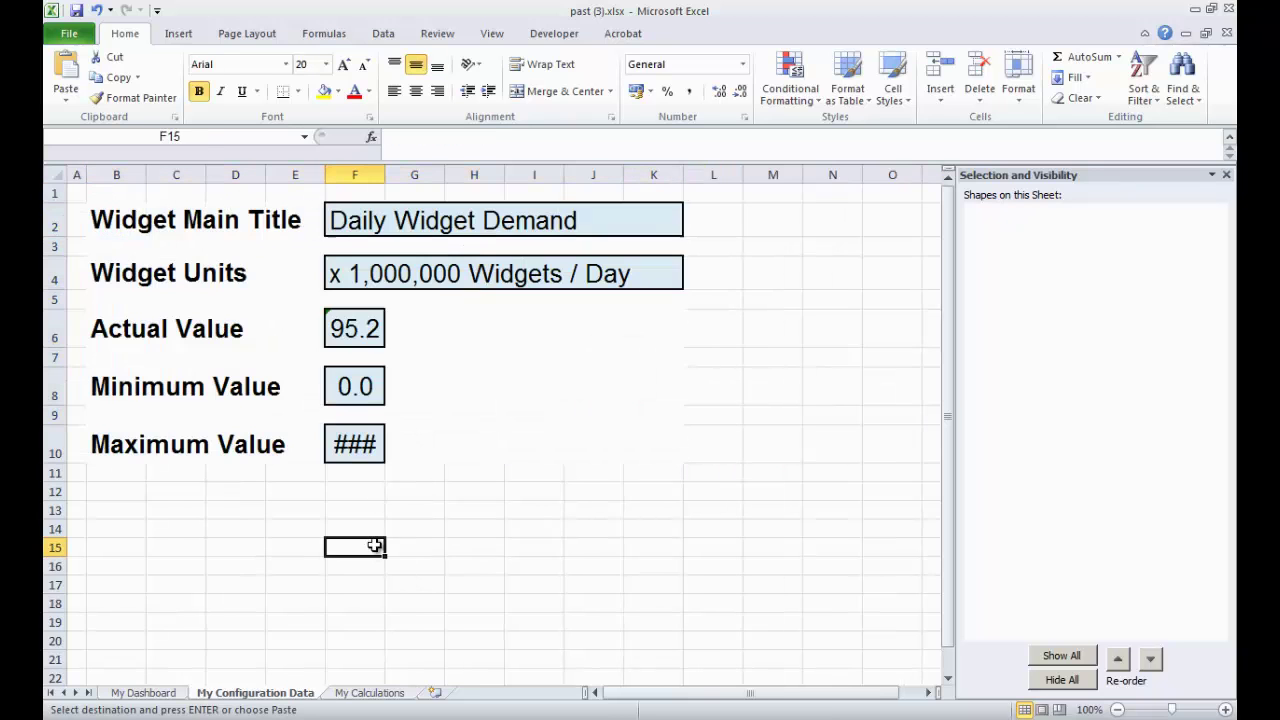
drag(385, 176, 465, 182)
click(590, 533)
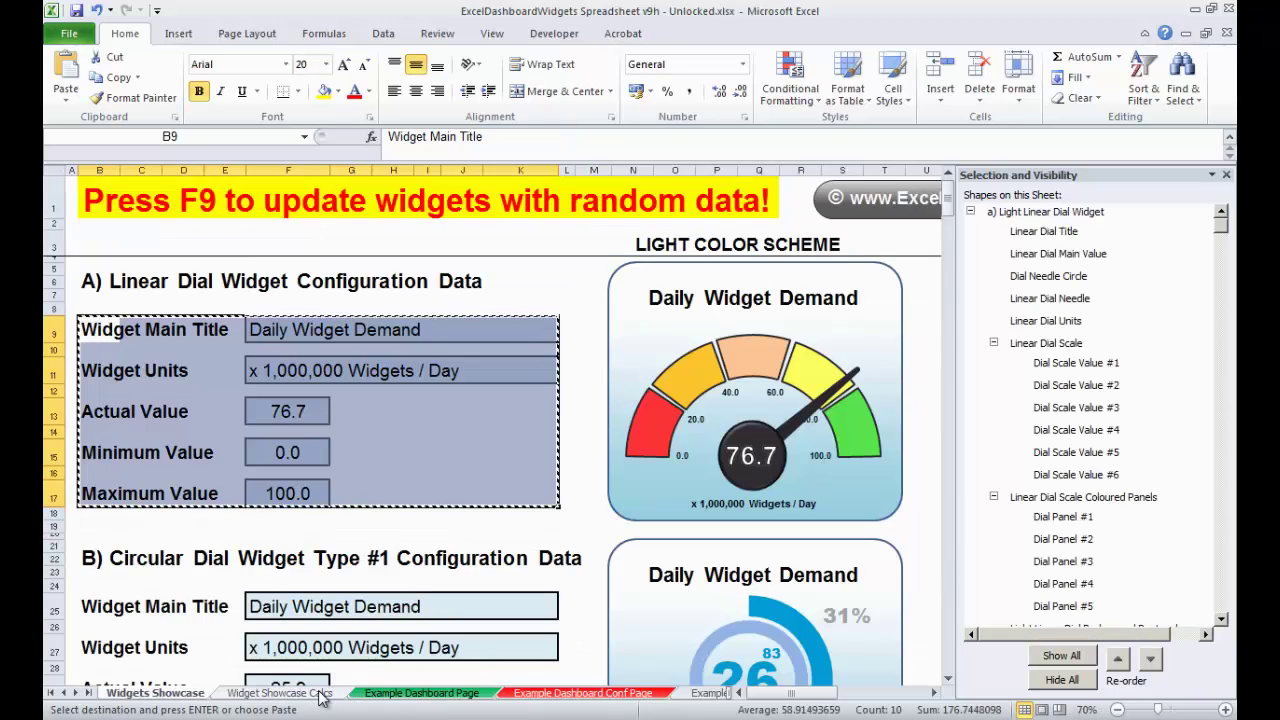
Paste the Linear Dial Widget block from Widget Showcase Calcs at B2 of My Calculations
click(280, 693)
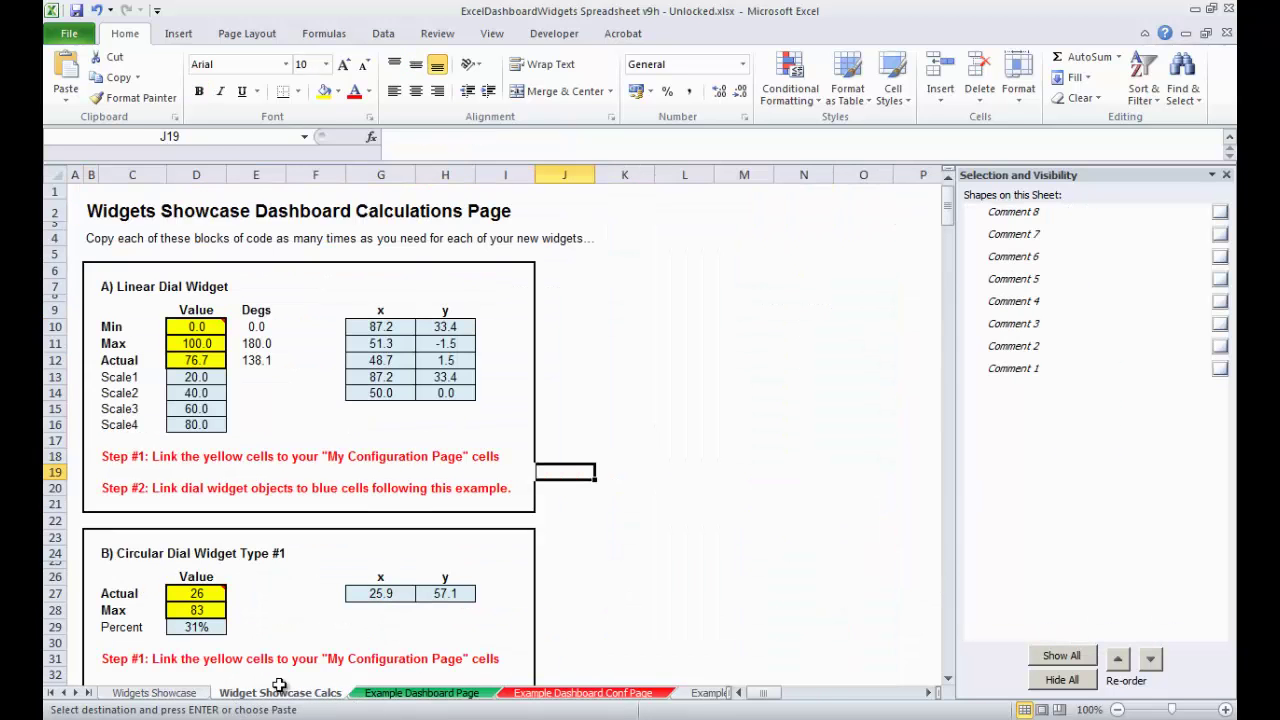
drag(90, 270, 507, 494)
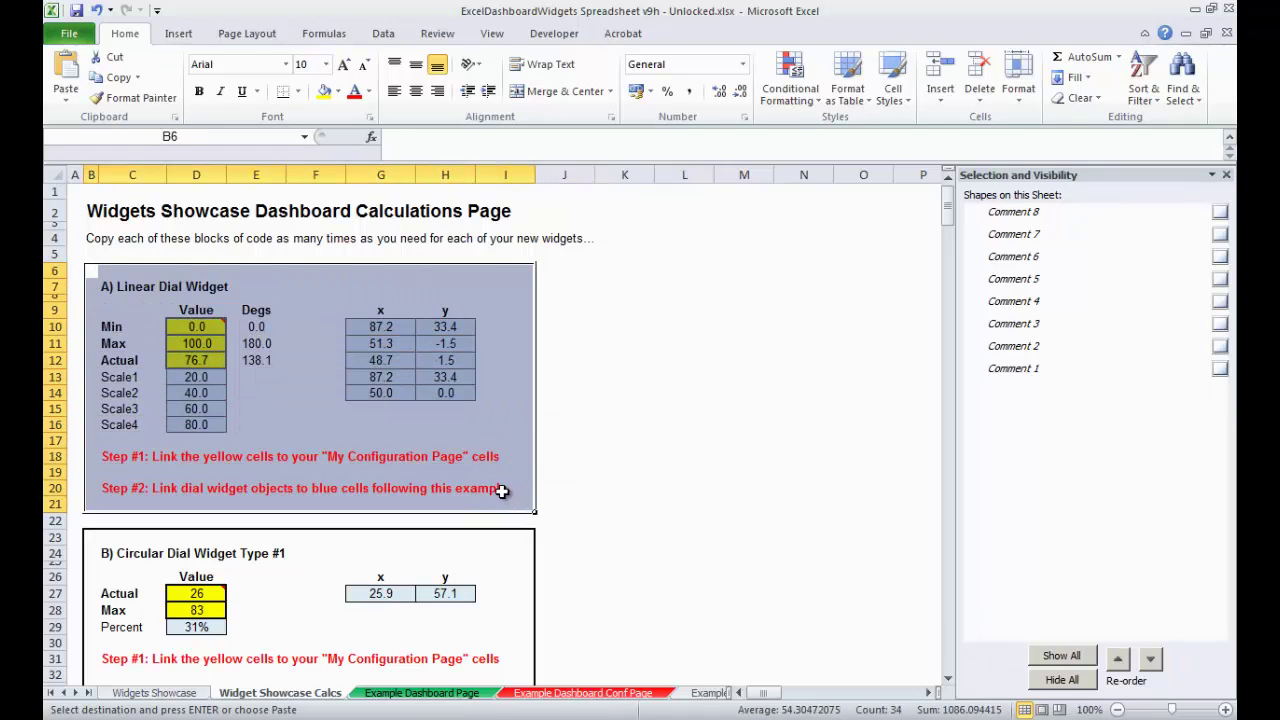
key(alt+Tab)
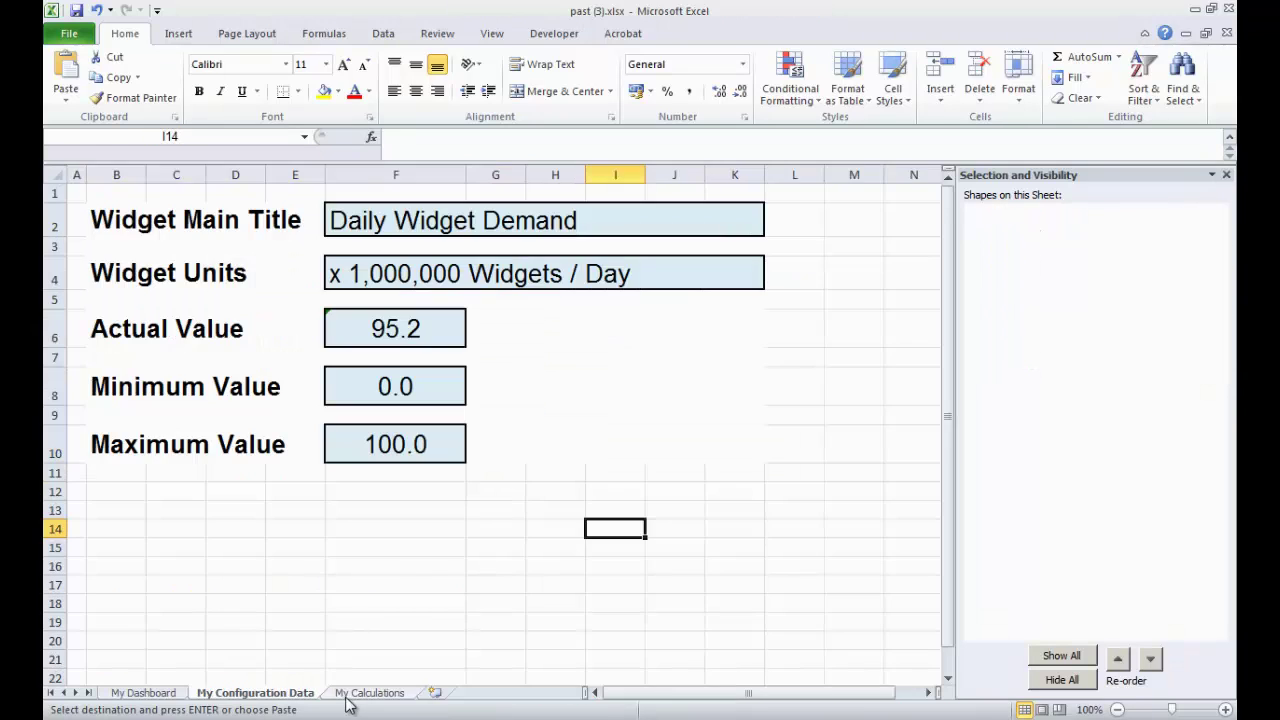
click(369, 692)
click(150, 216)
key(ctrl+v)
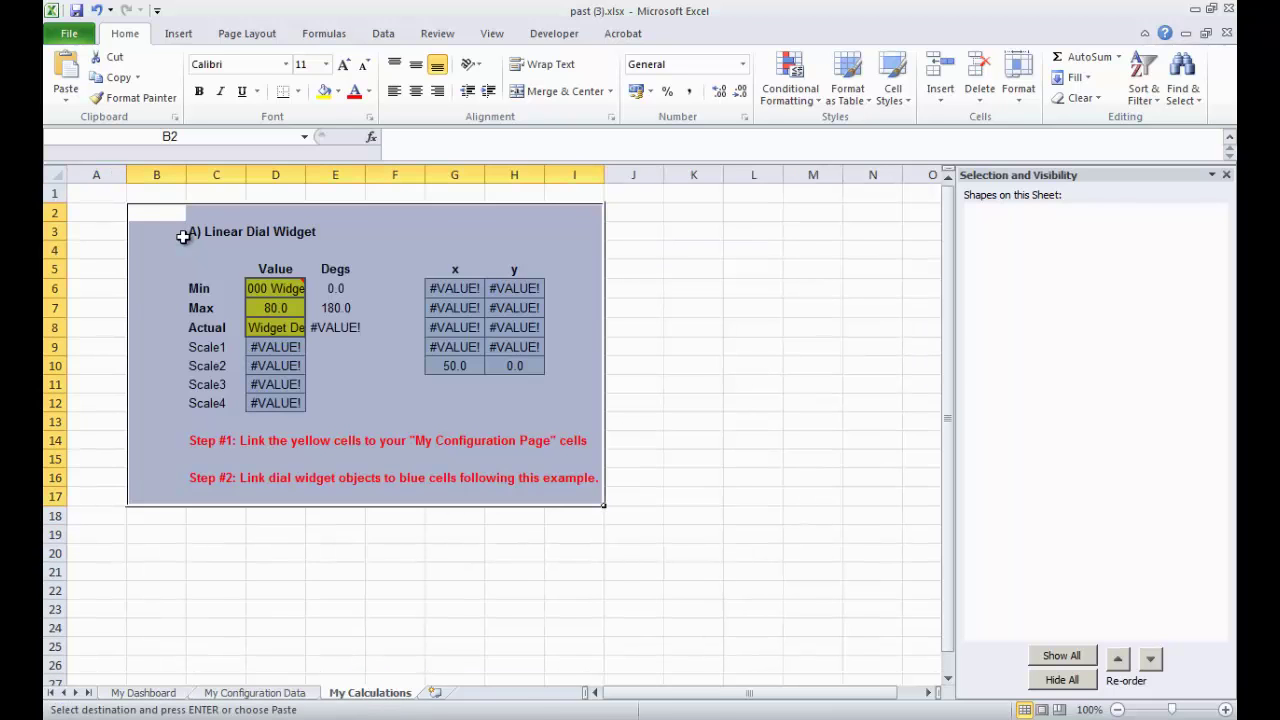
Narrow columns A and B and widen column D on My Calculations
drag(127, 175, 80, 175)
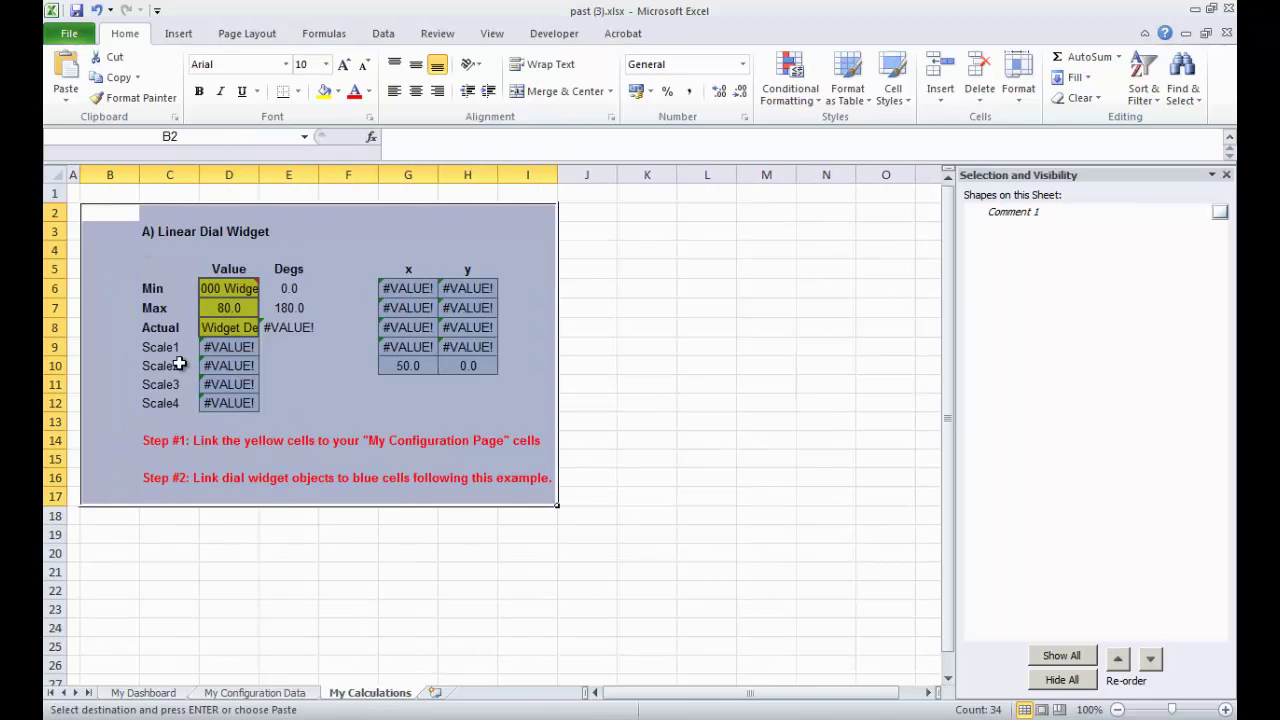
click(270, 596)
mouse_move(259, 175)
mouse_down()
mouse_move(297, 177)
mouse_move(276, 183)
mouse_up()
drag(140, 175, 98, 175)
Replace the main title in F2 with the owner's name followed by 'Widget Production Rate'
click(256, 692)
click(346, 600)
click(374, 220)
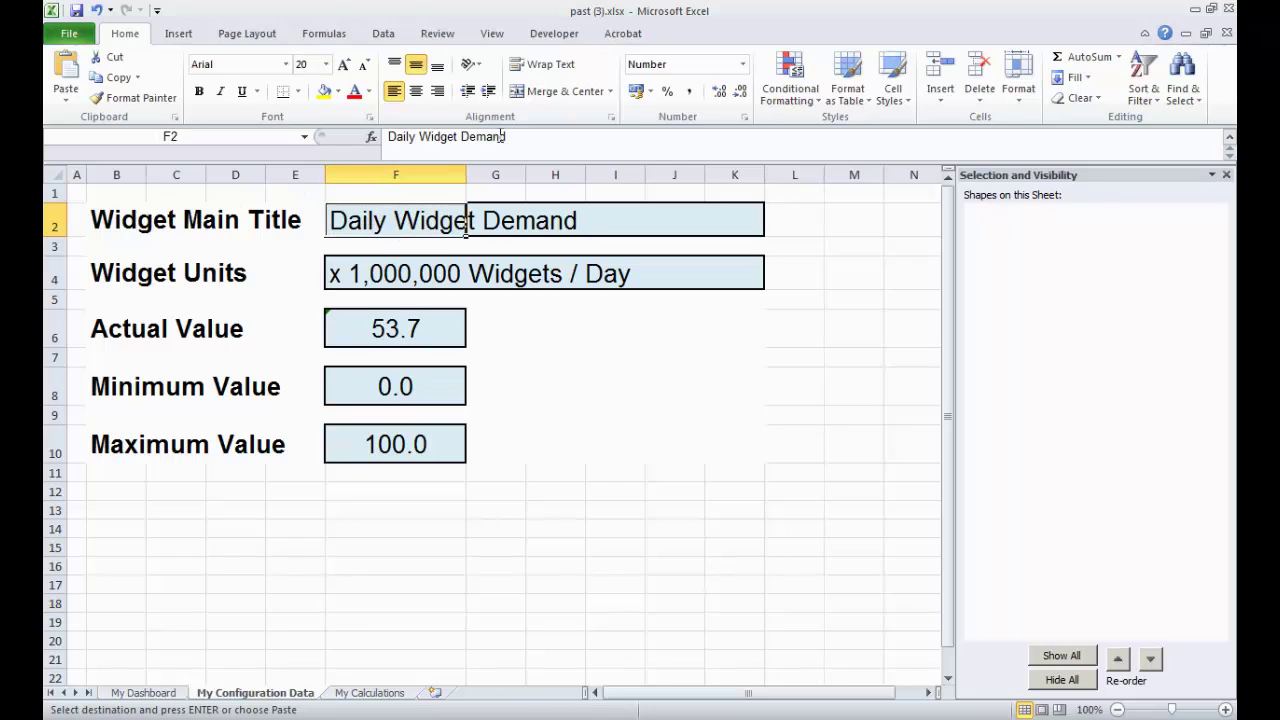
drag(505, 136, 409, 120)
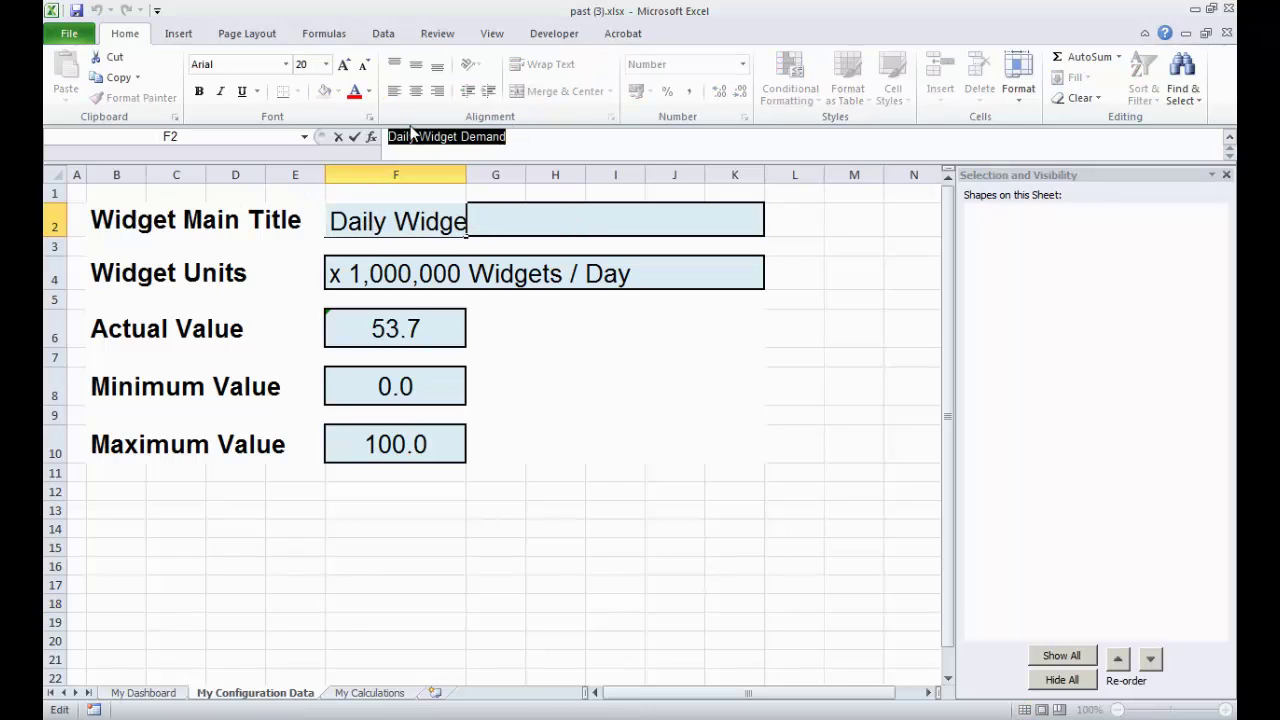
text(Marios)
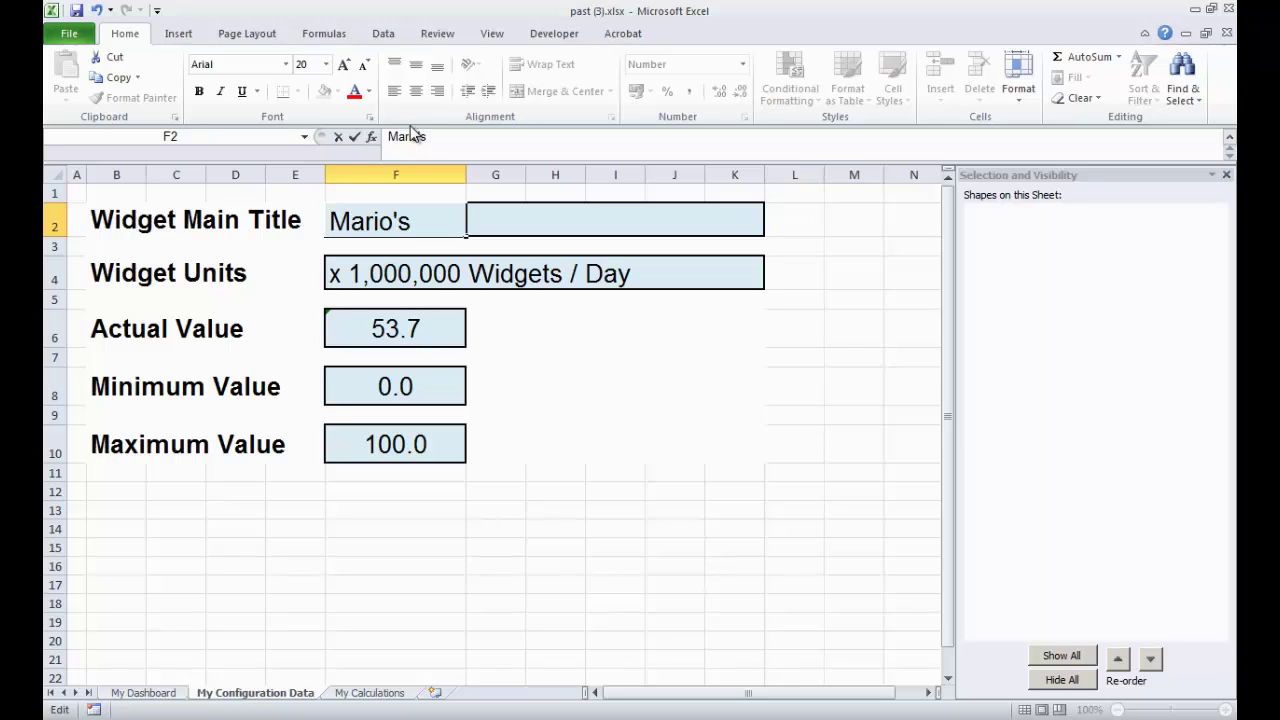
text(Widget Pro)
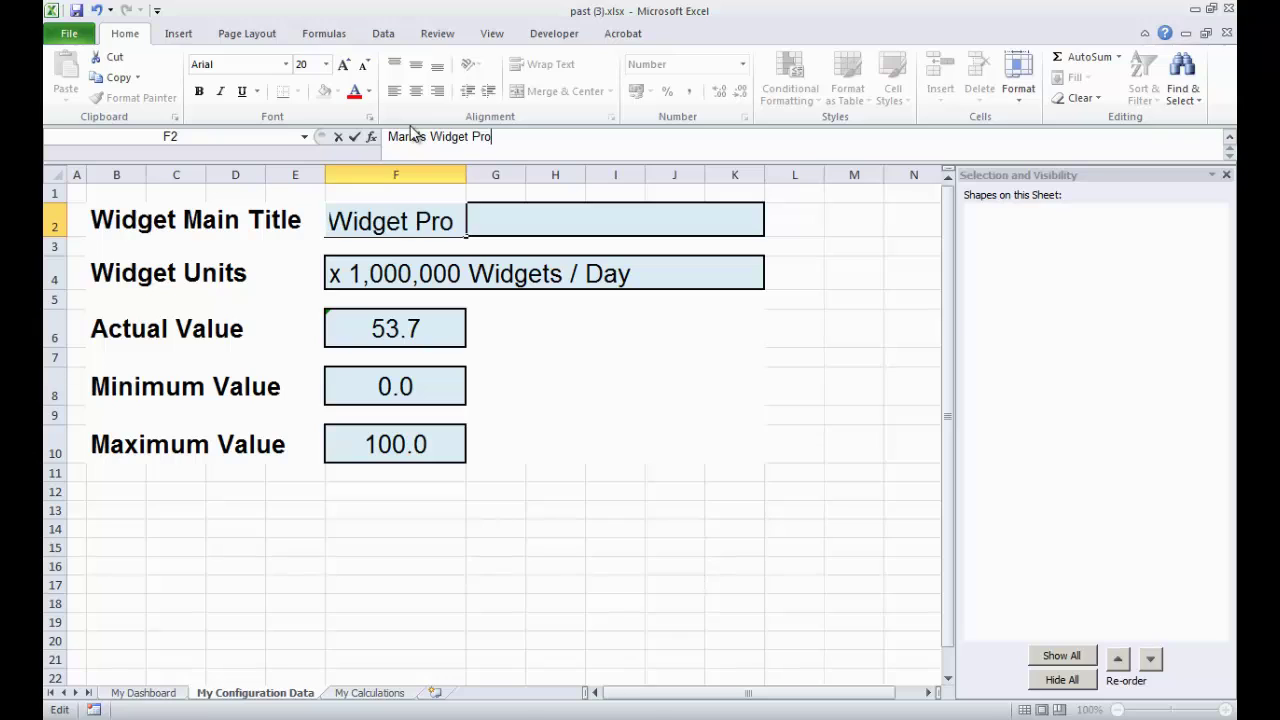
text(duc)
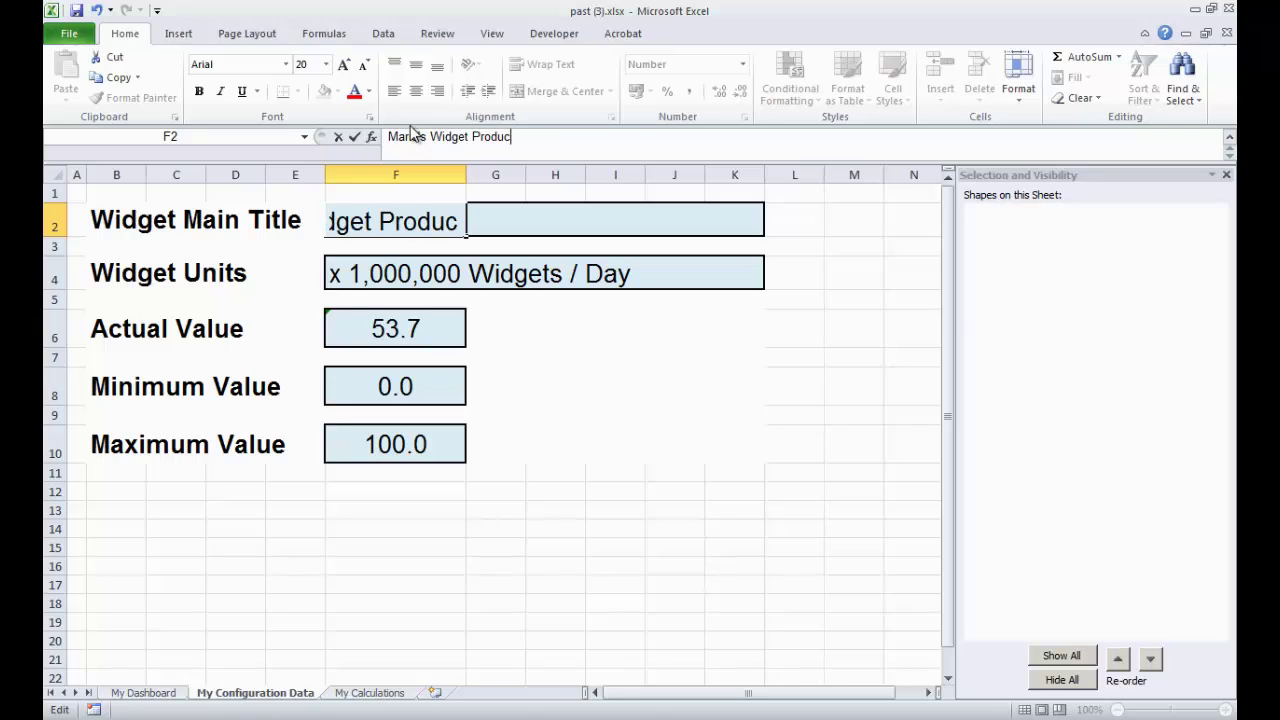
text(tion Rate)
key(Return)
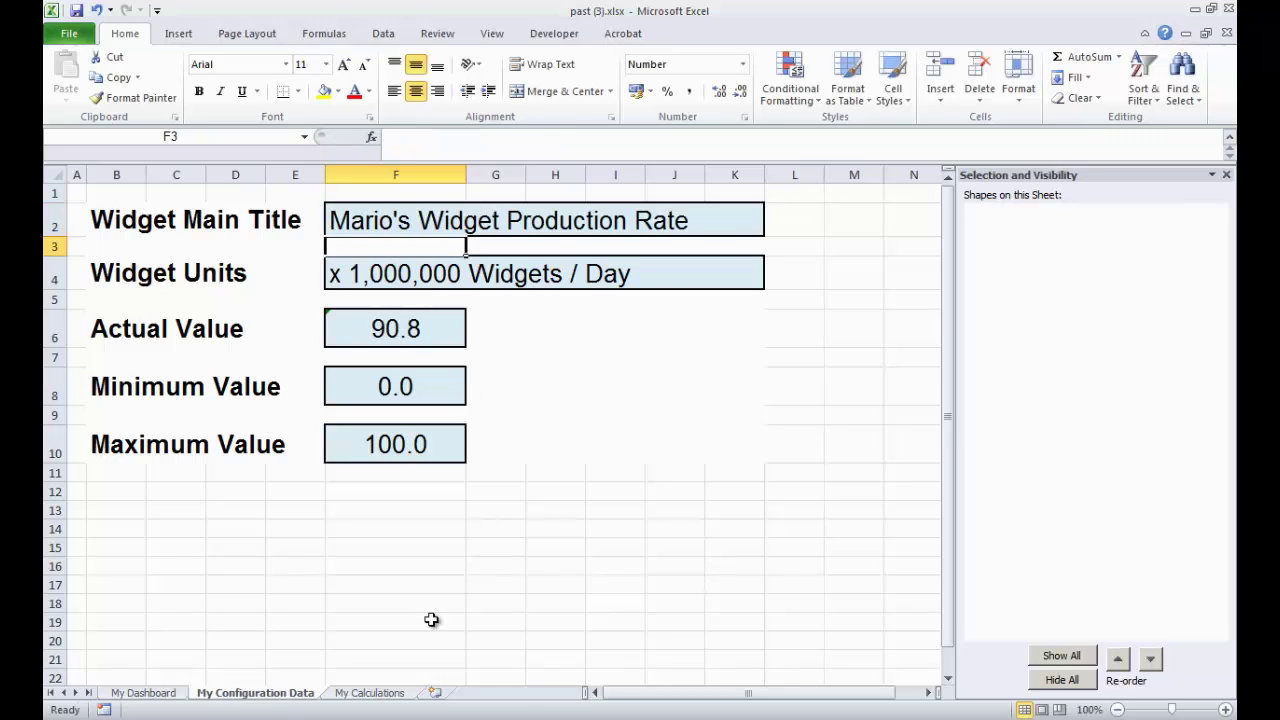
Shorten the F4 units to x 1,000 Widgets / Day and set minimum 10 and maximum 50
click(357, 277)
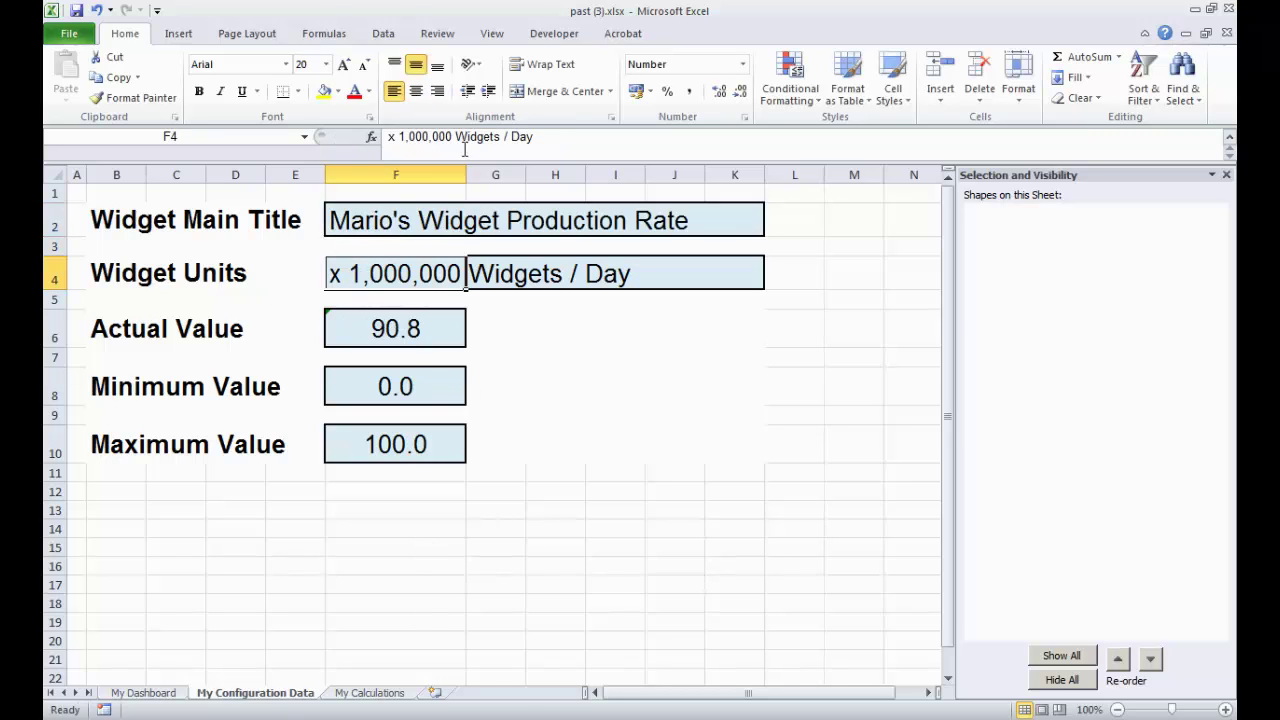
click(453, 136)
key(BackSpace)
key(BackSpace)
key(BackSpace)
key(BackSpace)
key(Return)
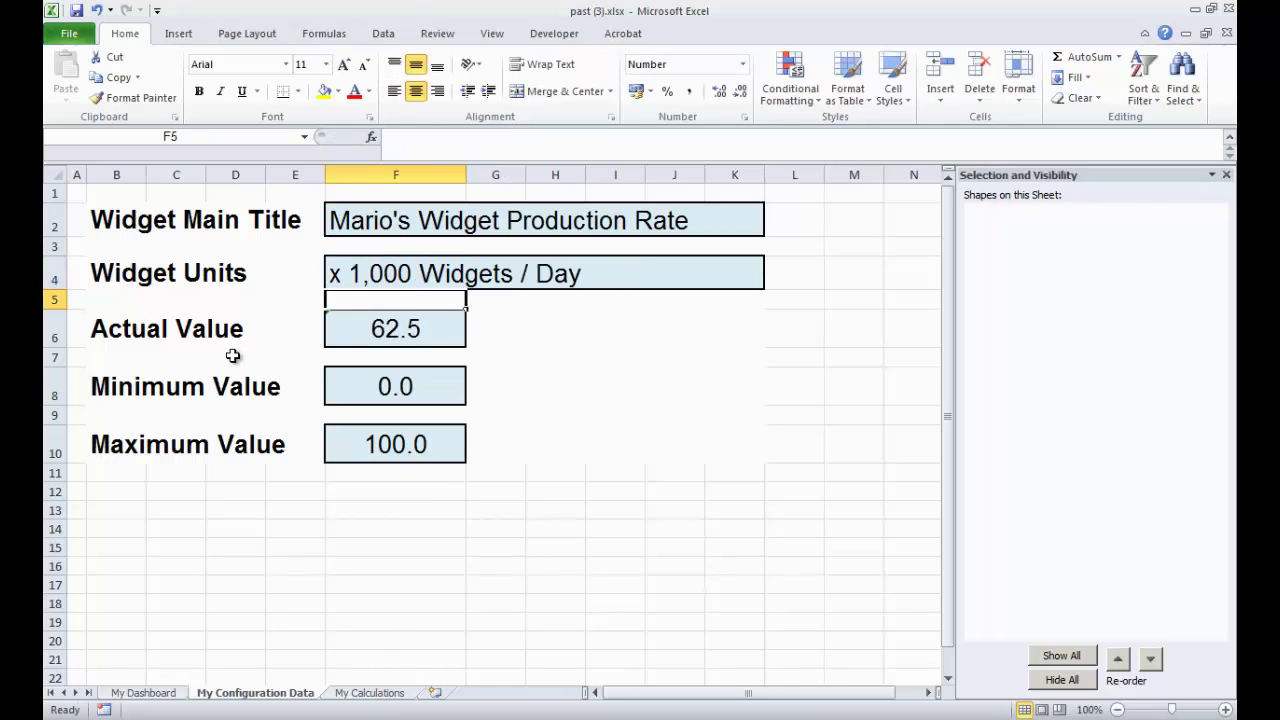
click(386, 385)
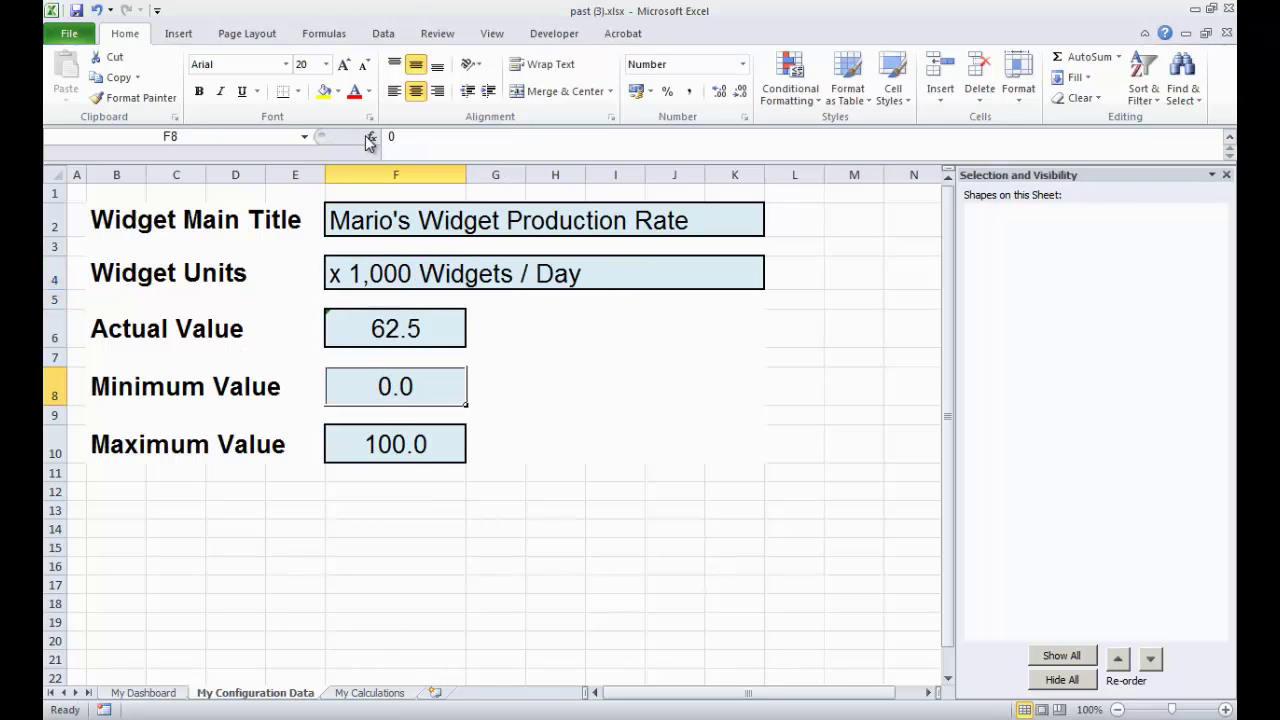
click(422, 140)
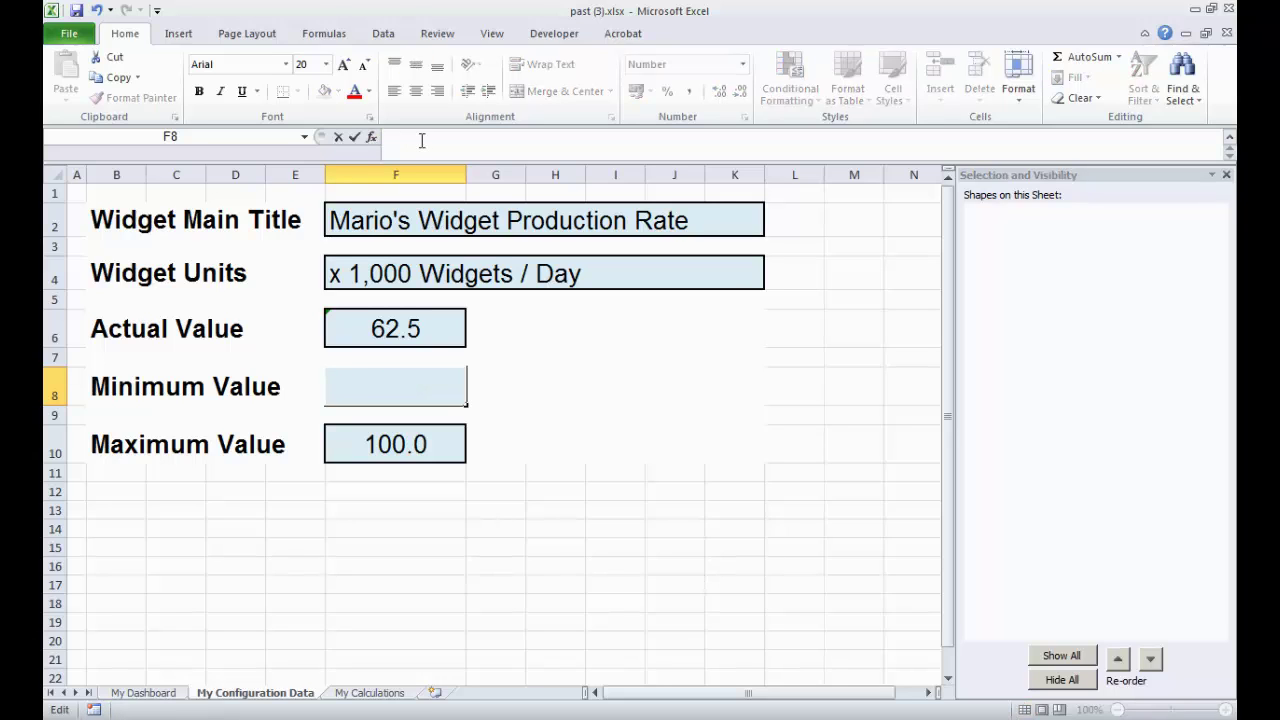
text(10)
key(Return)
click(326, 454)
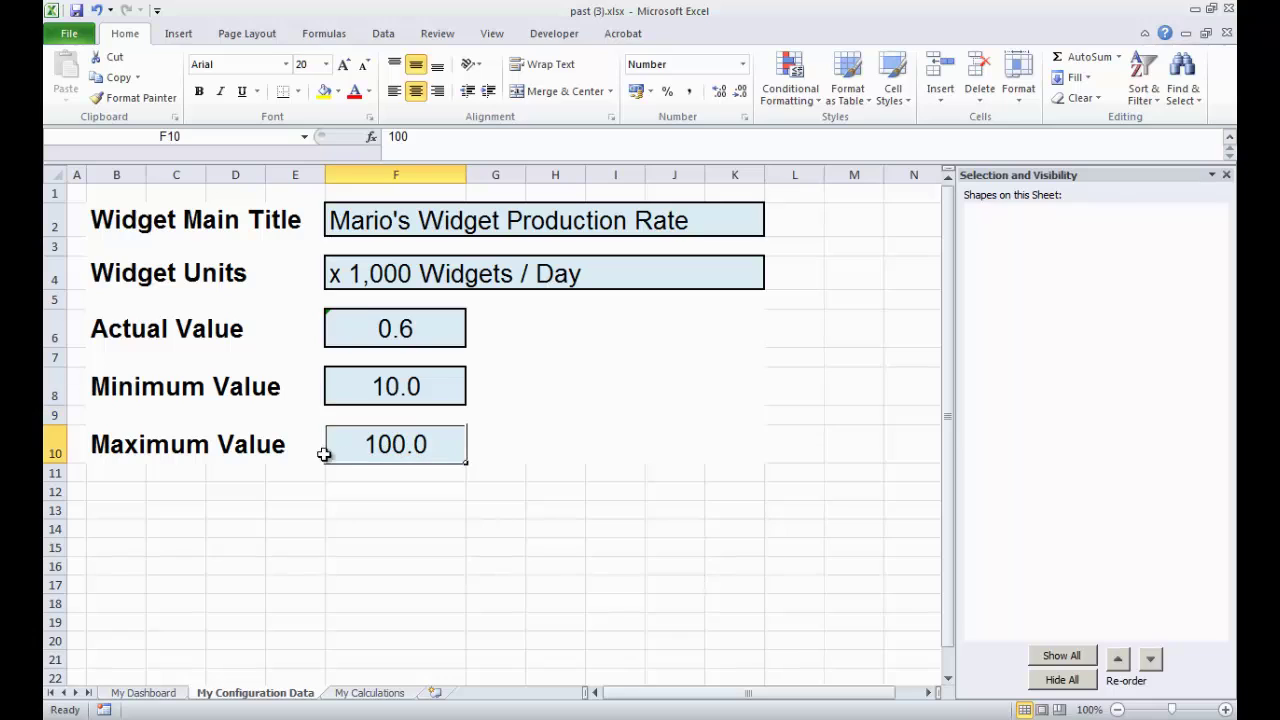
click(430, 140)
key(BackSpace)
key(BackSpace)
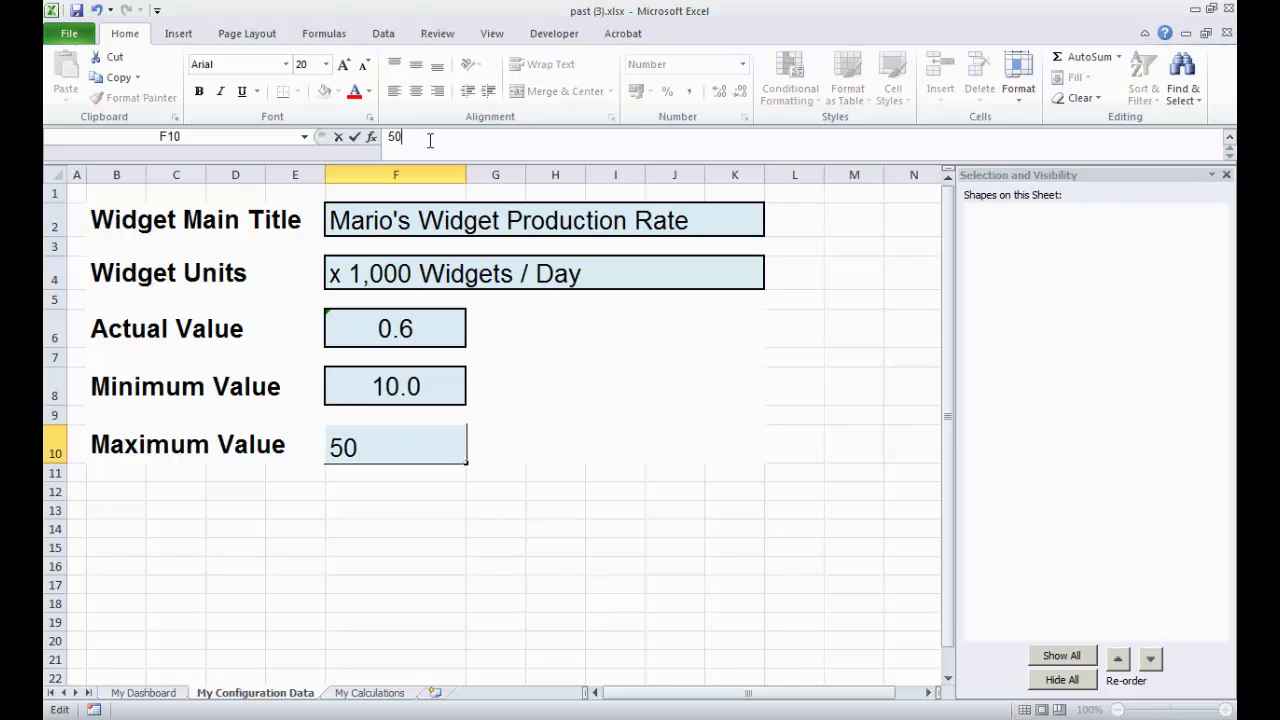
key(Return)
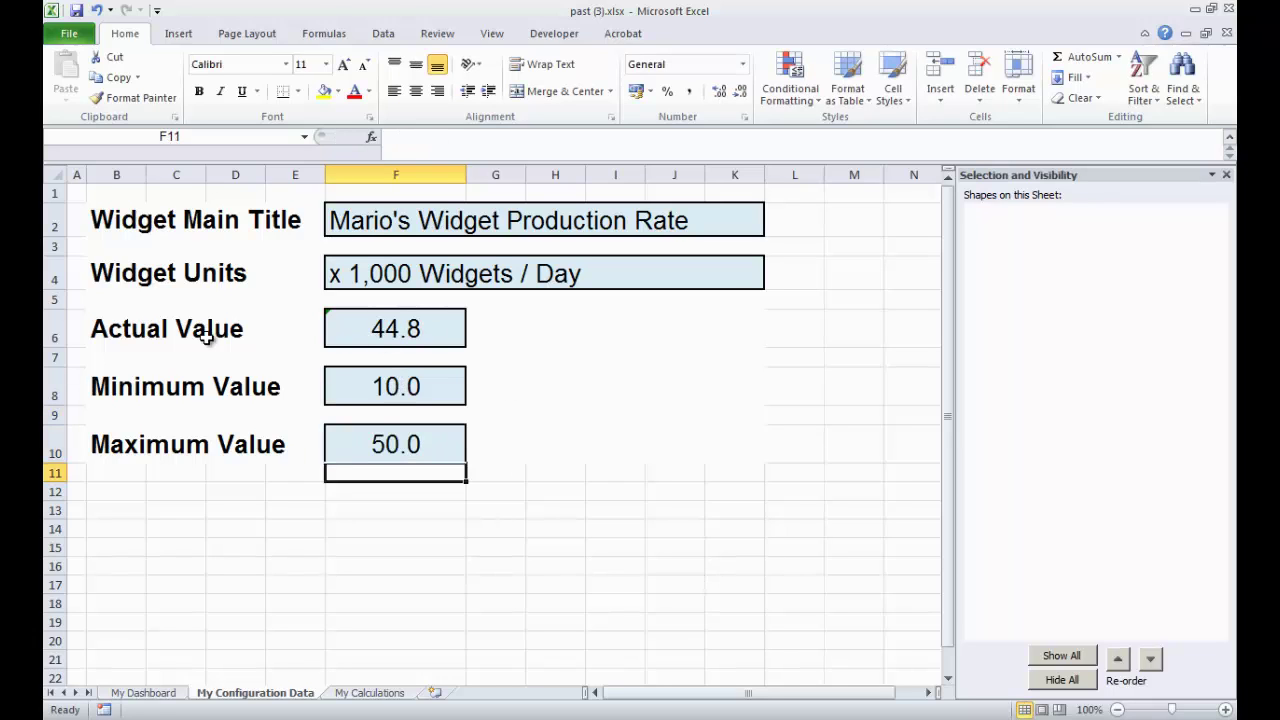
Change the F6 Actual Value formula to =(RAND()*40)+10 and recalculate to test it
click(381, 327)
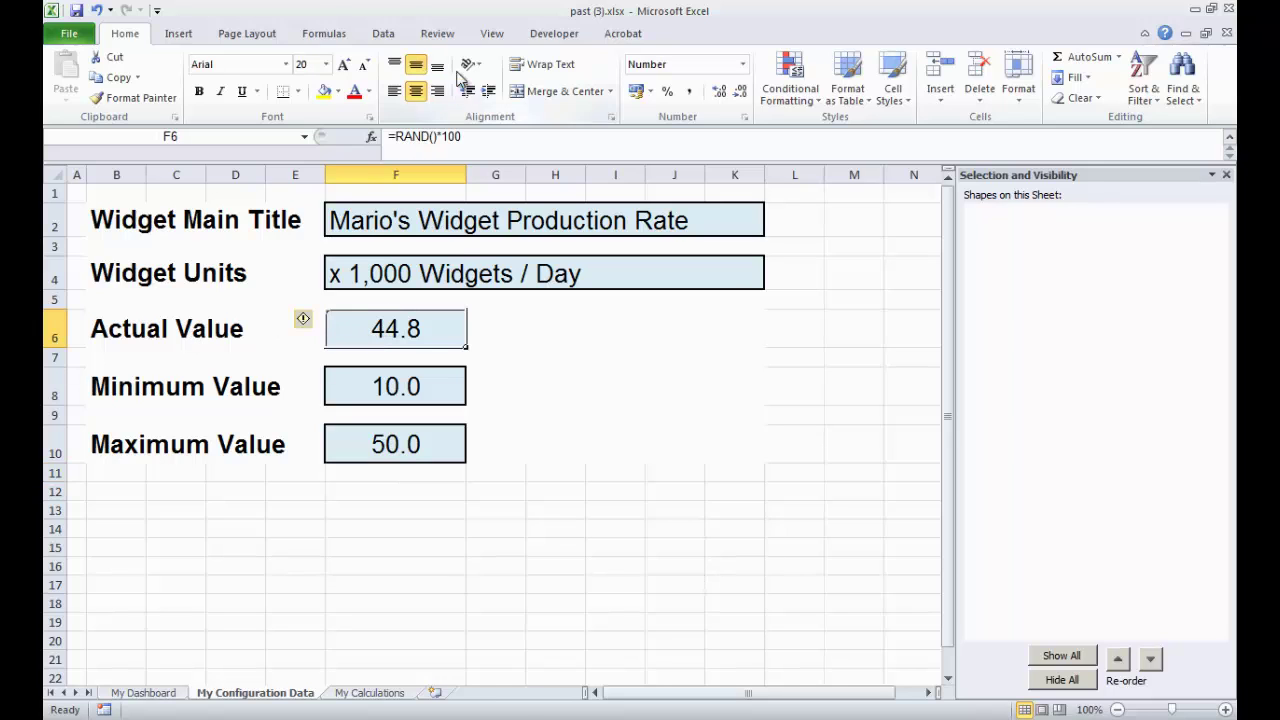
click(472, 136)
key(BackSpace)
key(BackSpace)
key(BackSpace)
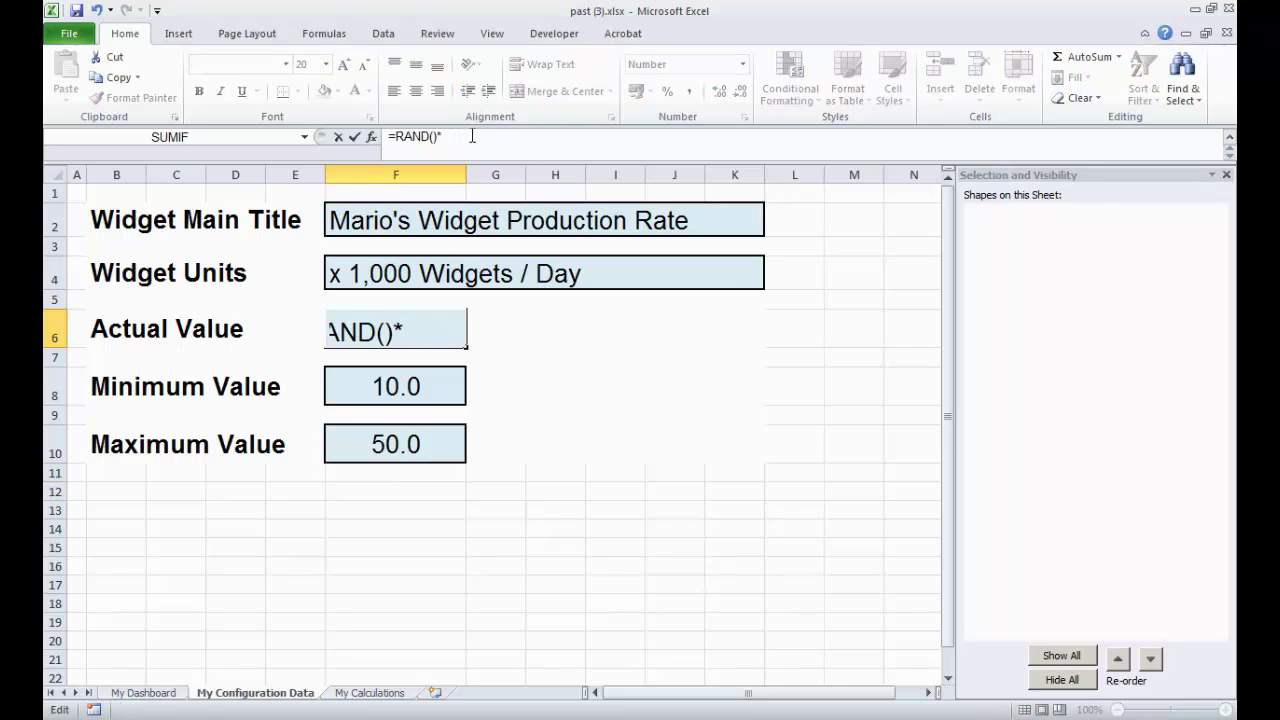
text(40))
click(396, 137)
text(()
text(+10)
key(Return)
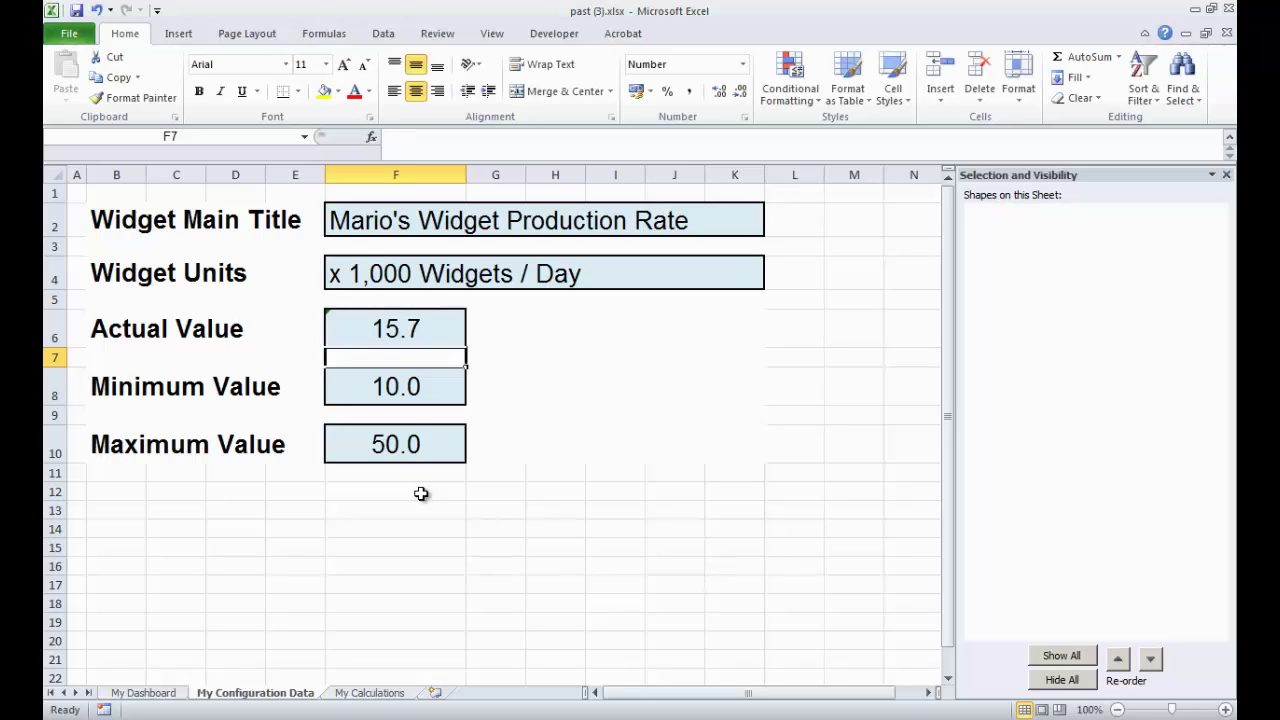
key(F9)
key(F9)
key(F9)
key(F9)
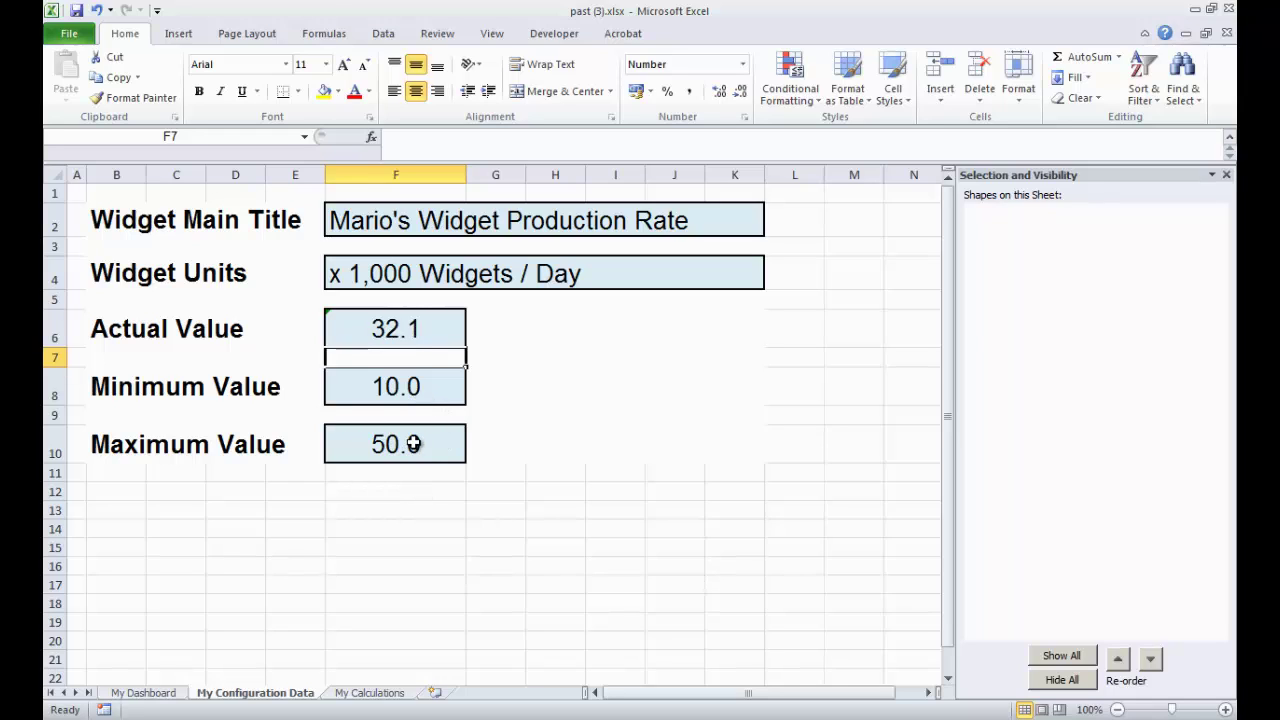
click(413, 510)
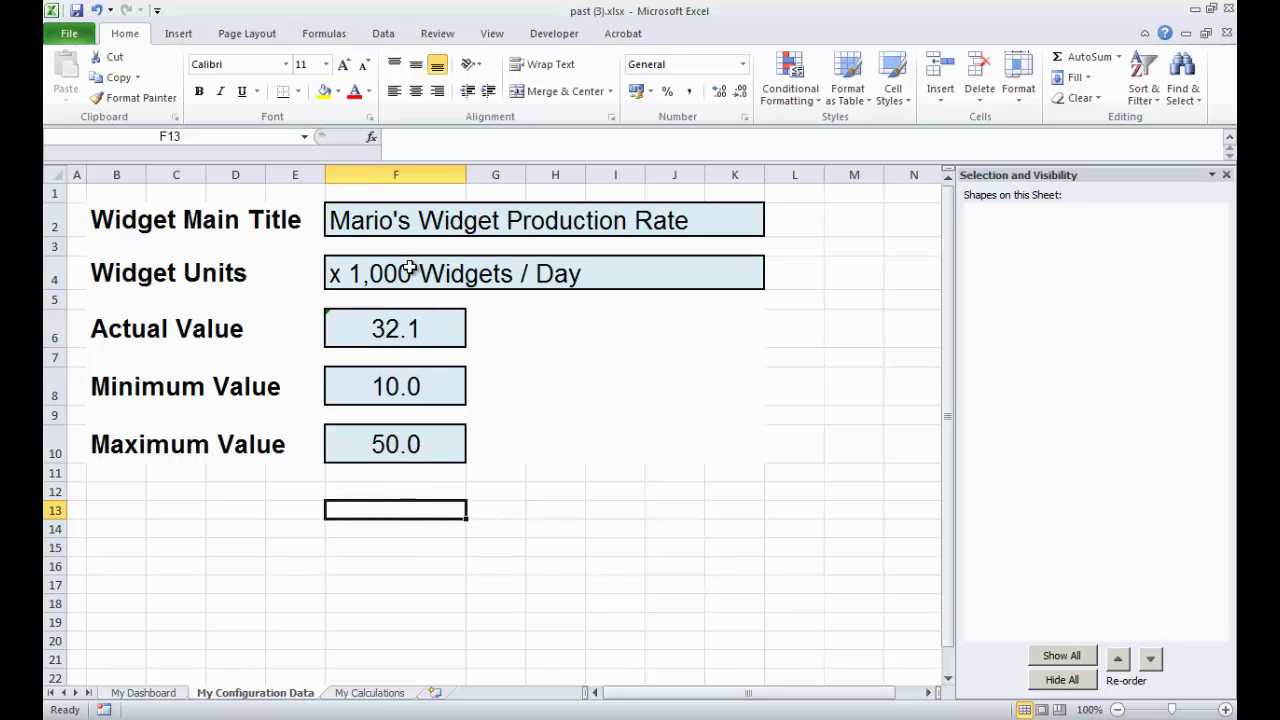
Link the Linear Dial Title shape on My Dashboard to 'My Configuration Data'!F2
click(159, 696)
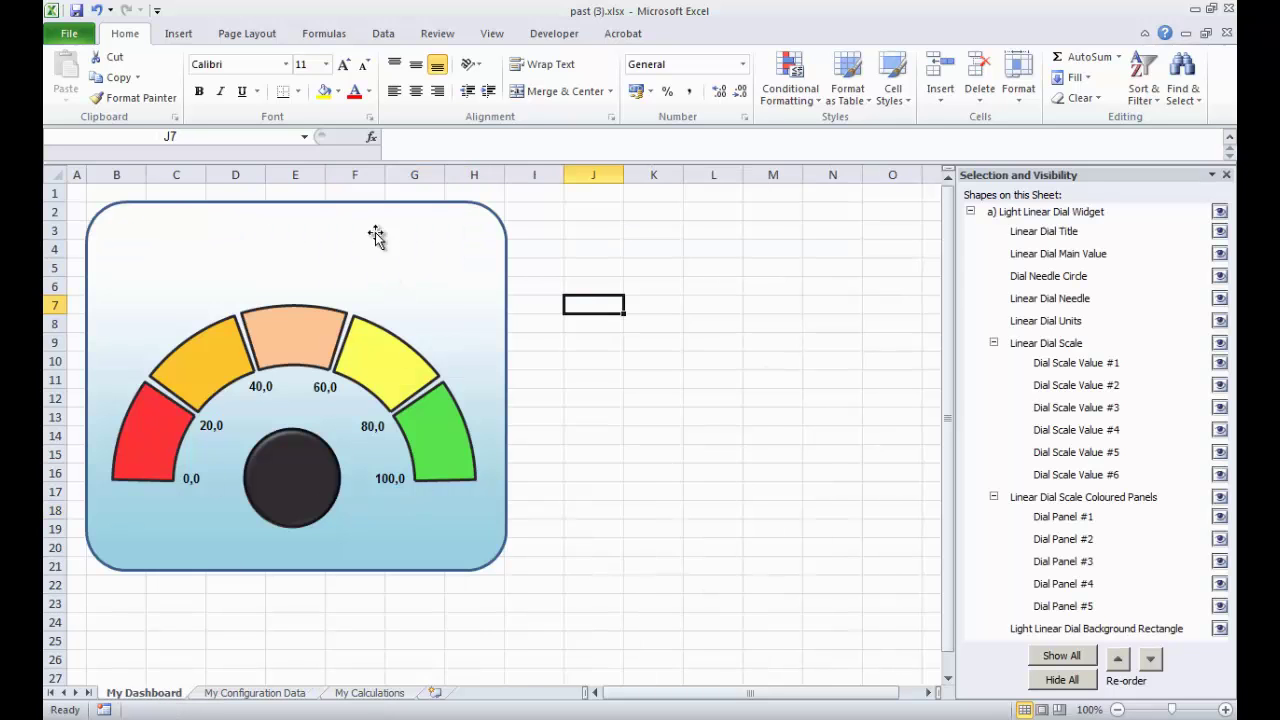
click(1045, 233)
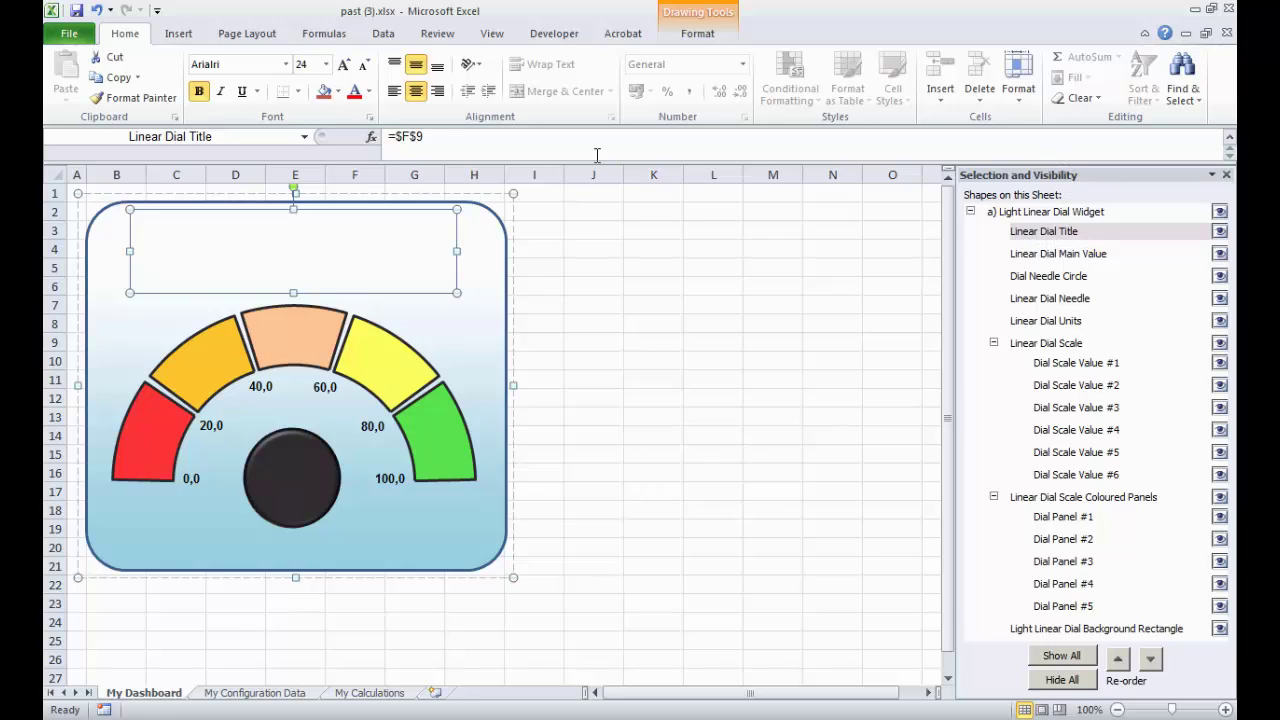
double_click(438, 138)
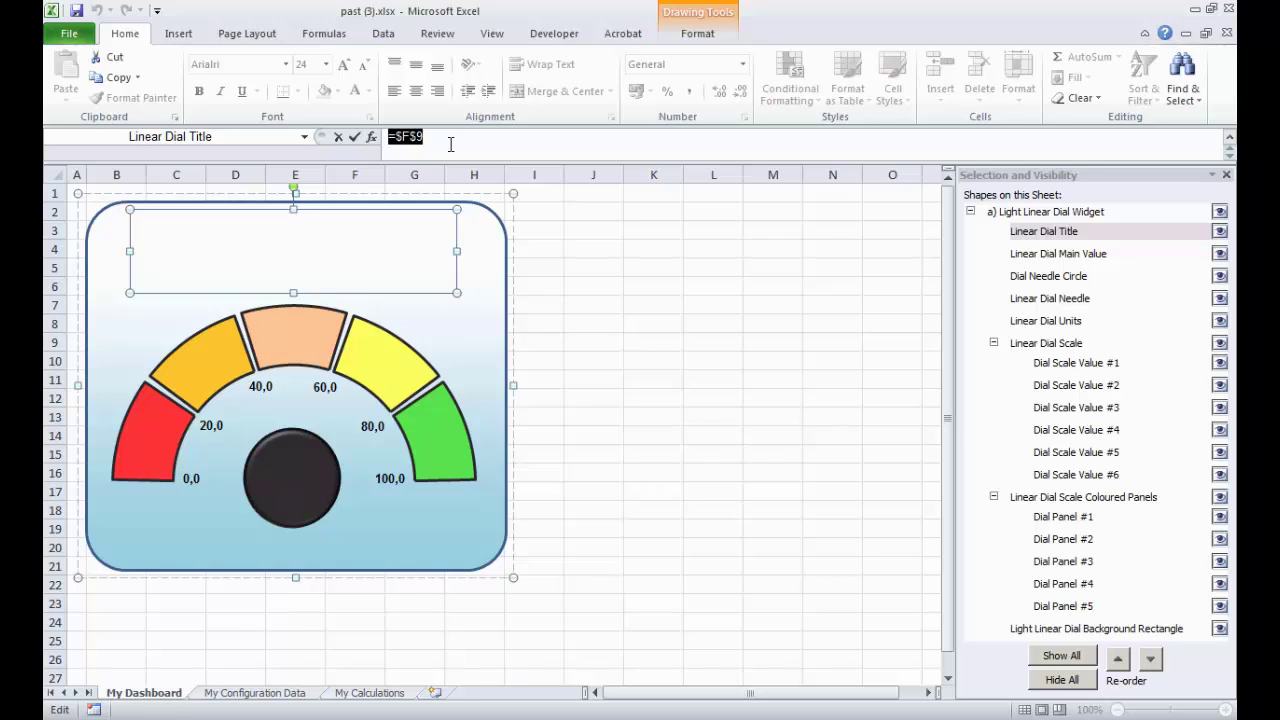
text(=)
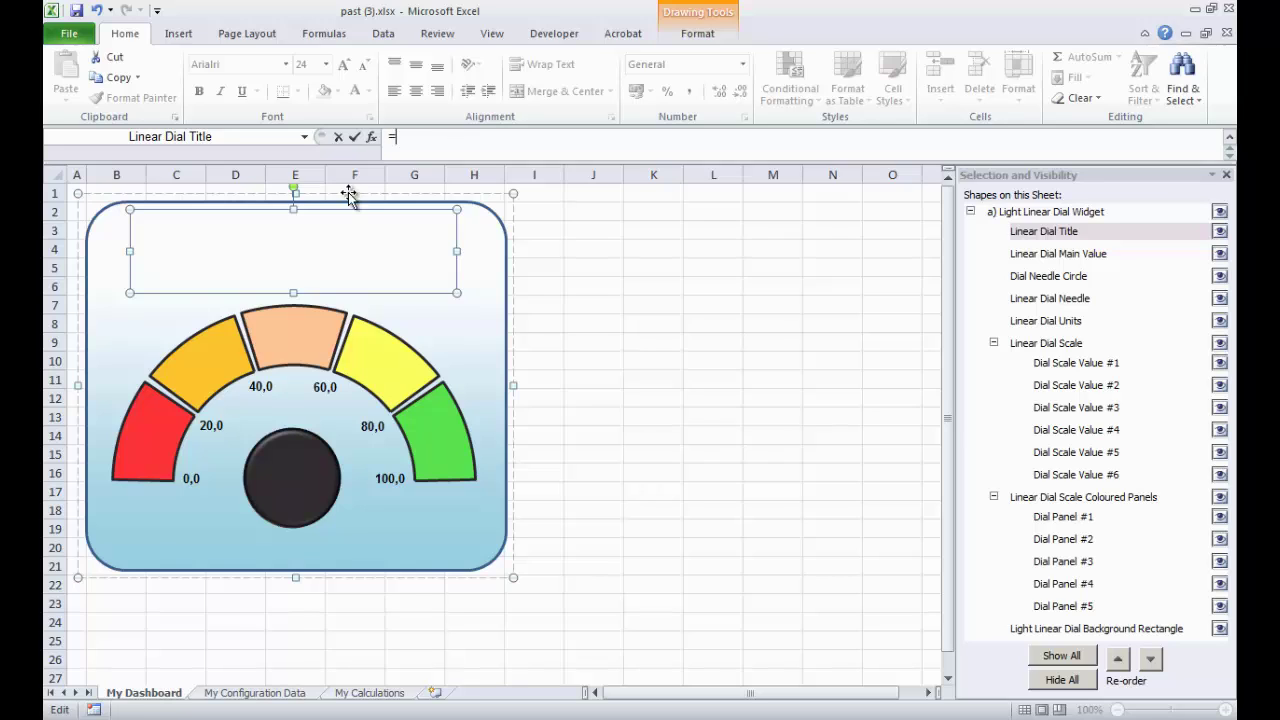
click(255, 693)
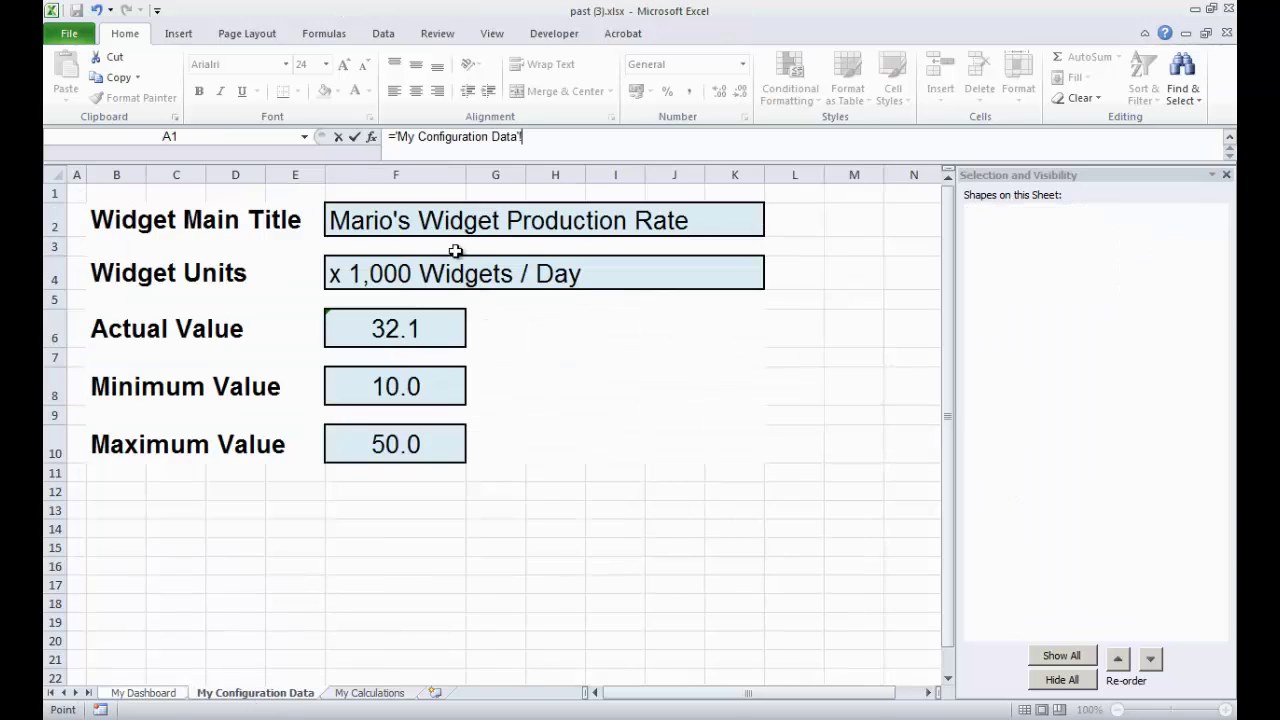
click(352, 222)
key(Return)
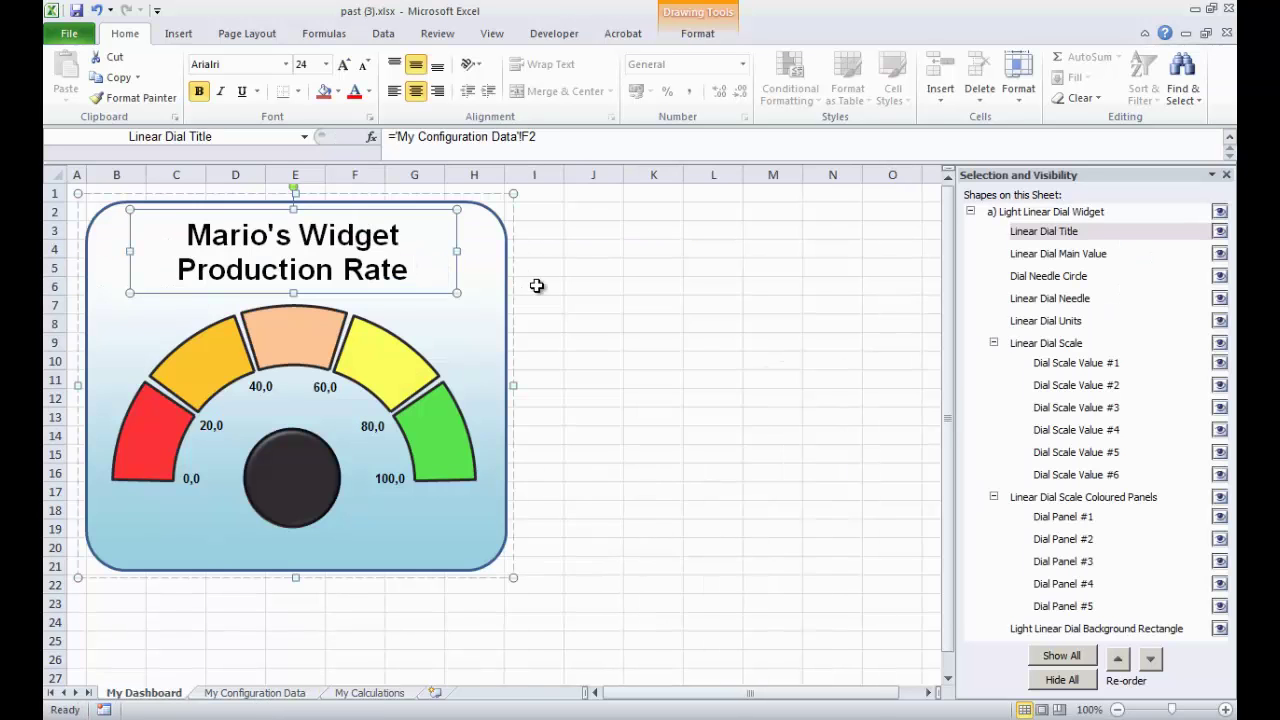
click(576, 293)
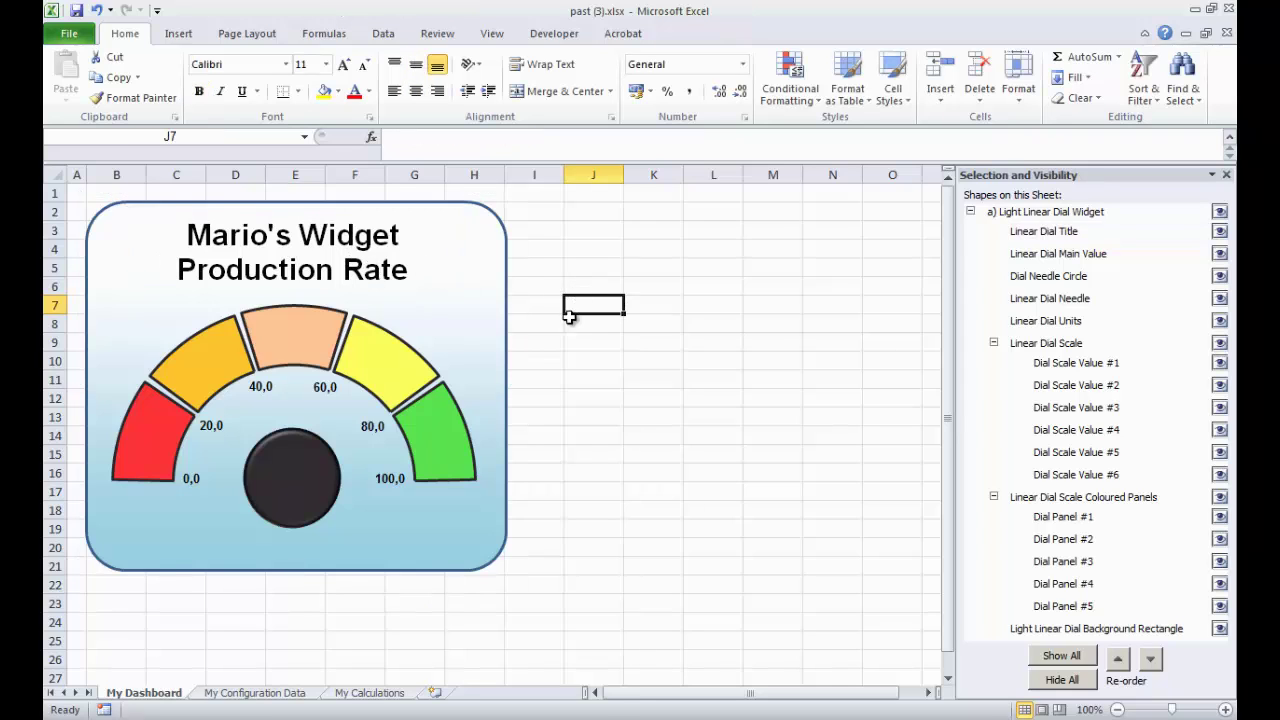
Link the Linear Dial Units text box to 'My Configuration Data'!F4
click(1040, 322)
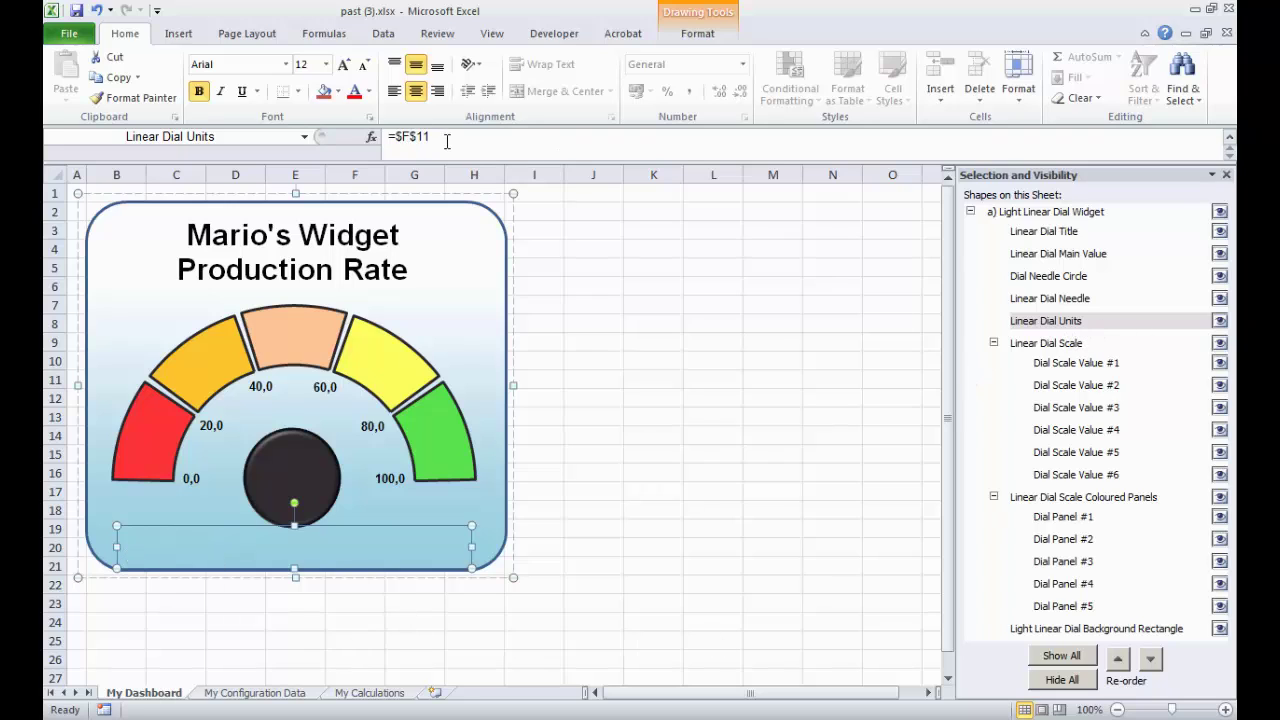
drag(424, 138, 378, 137)
text(=)
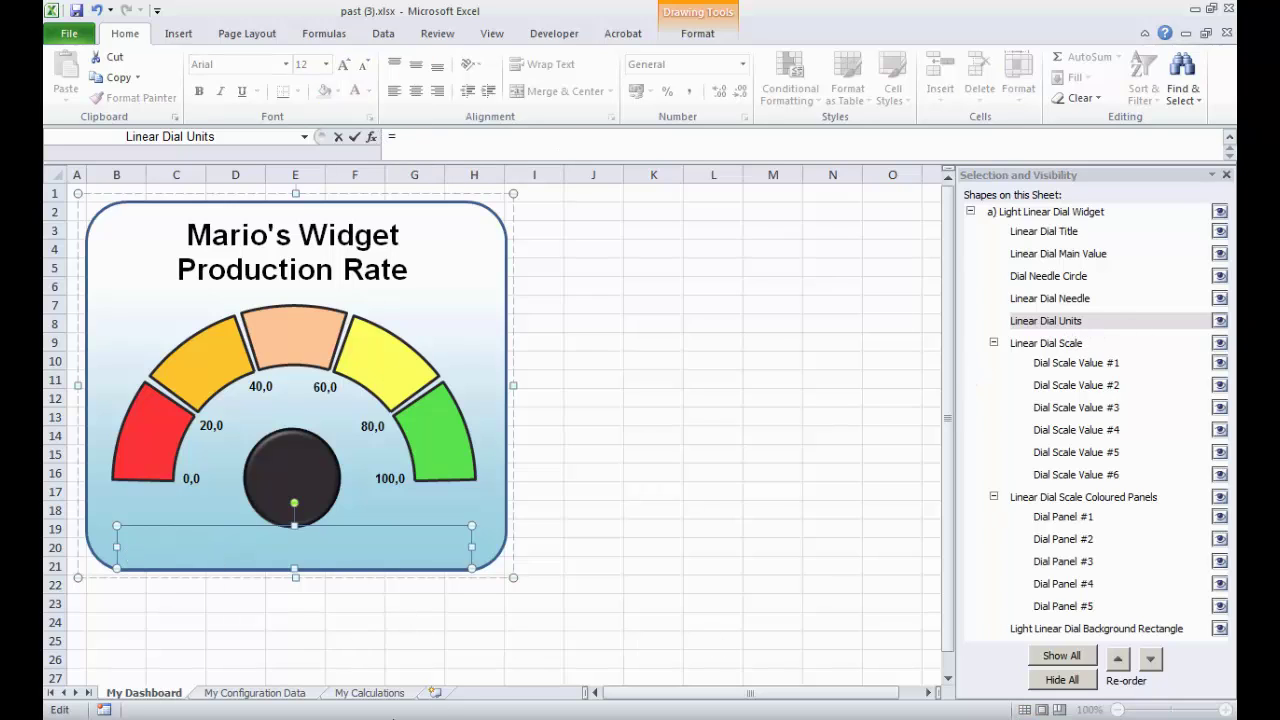
click(245, 694)
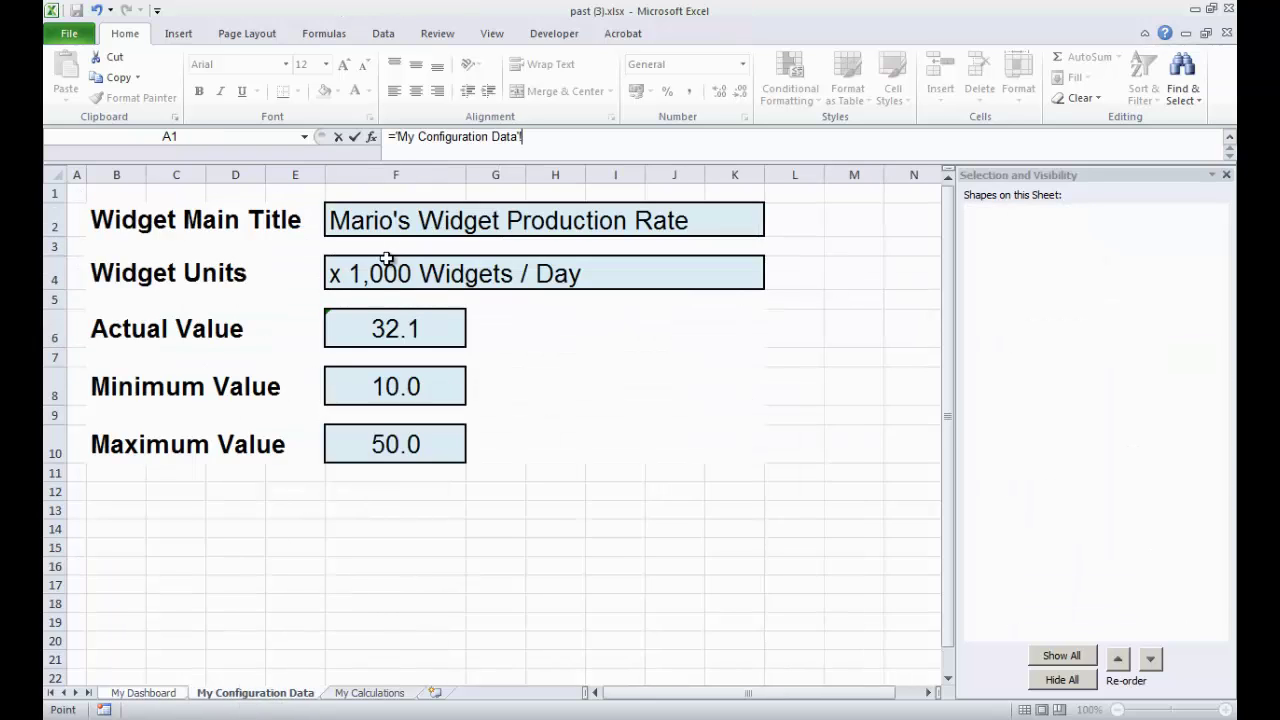
click(345, 272)
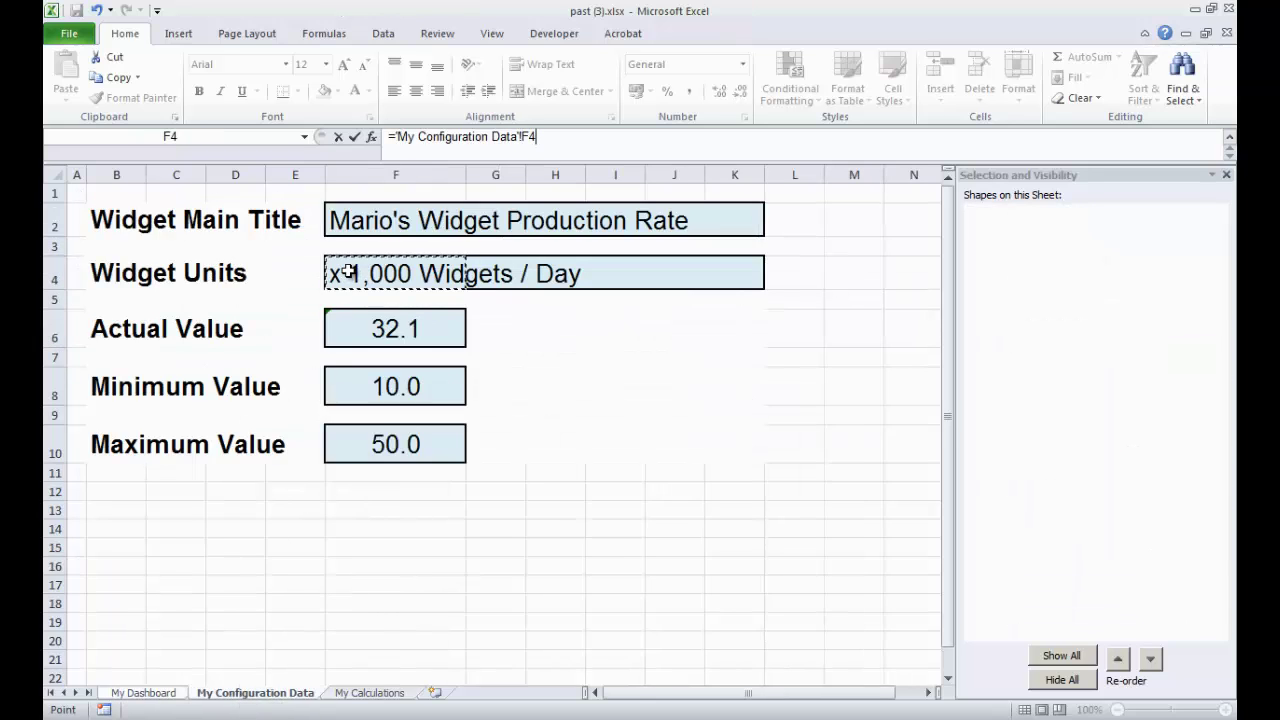
key(Return)
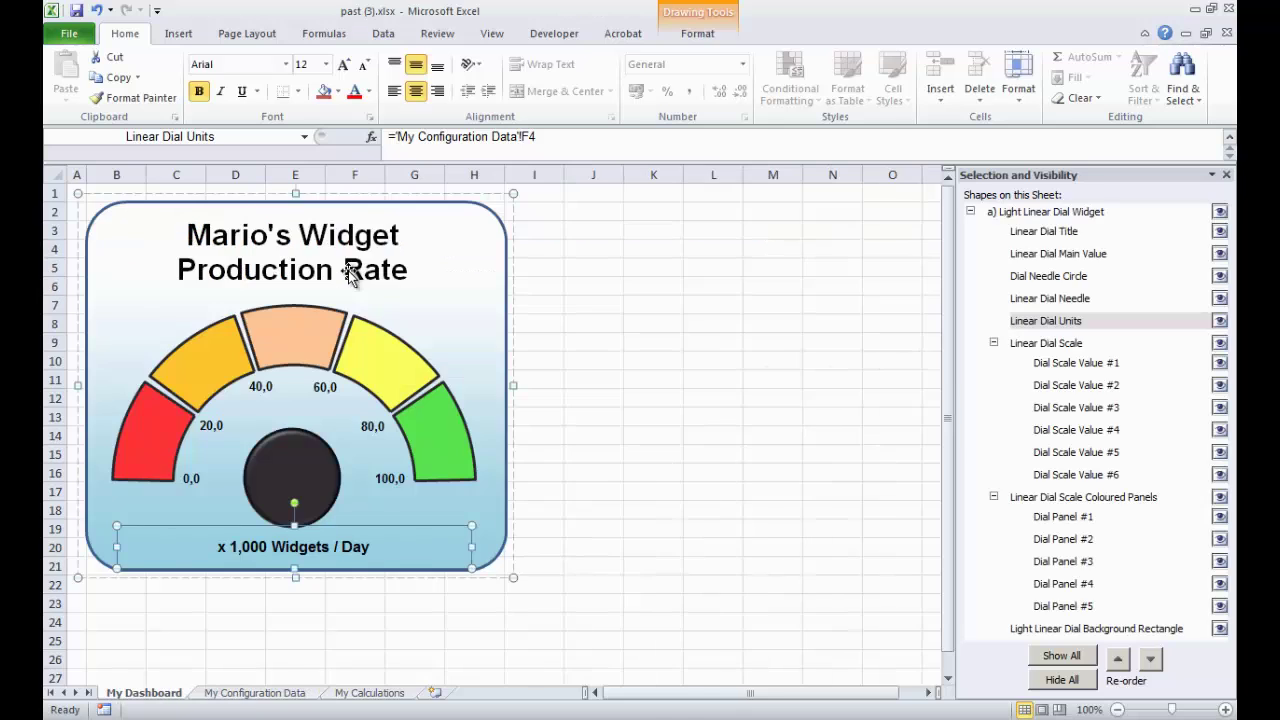
click(533, 622)
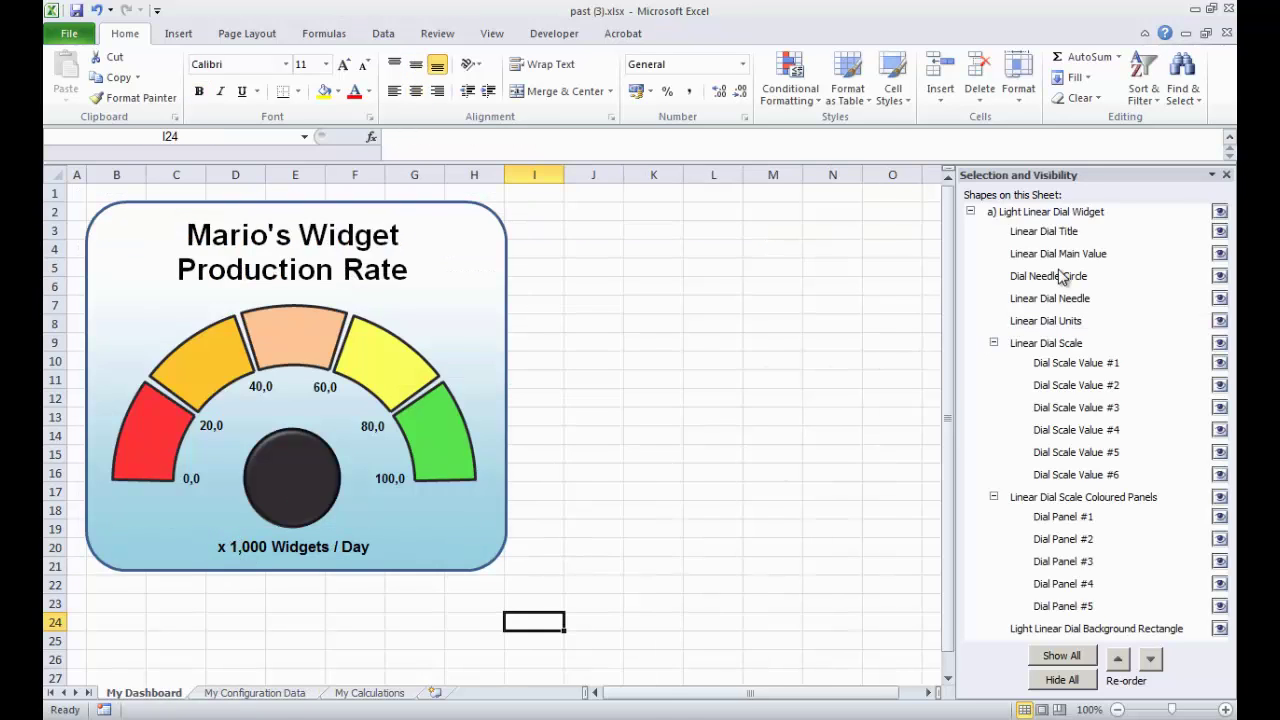
Link the Linear Dial Main Value shape to 'My Configuration Data'!F6
click(1033, 256)
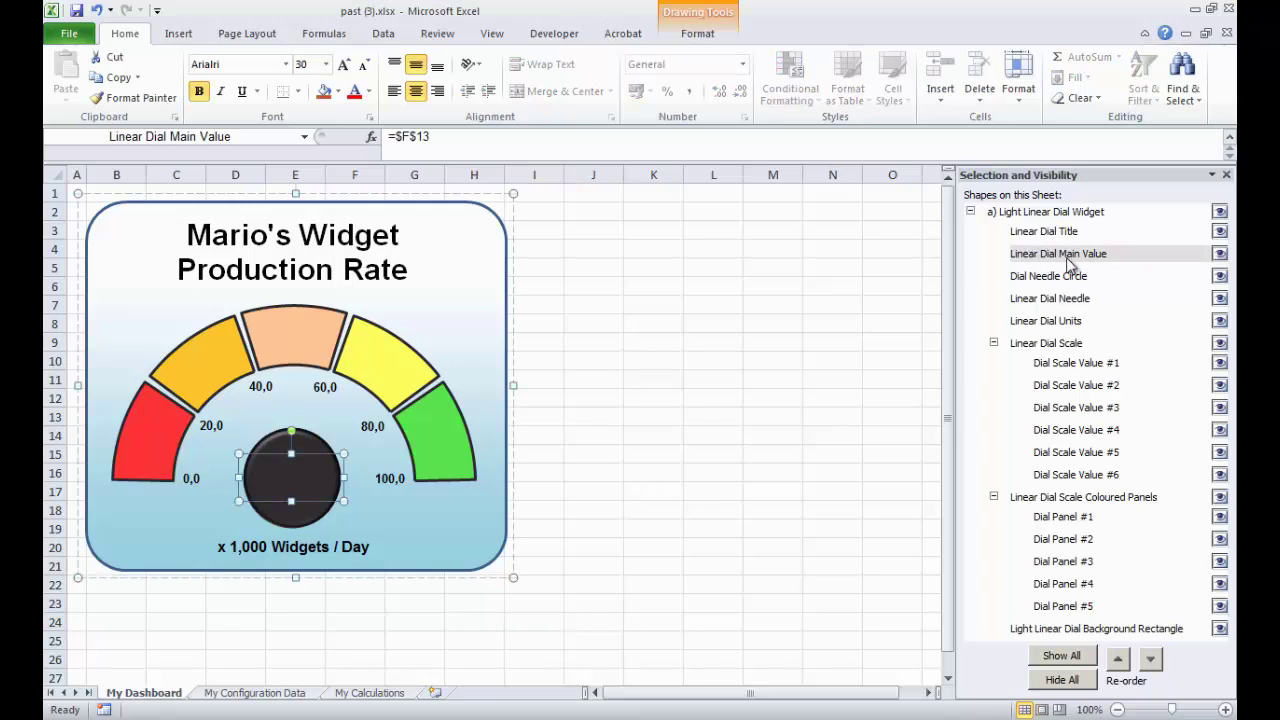
drag(432, 137, 370, 140)
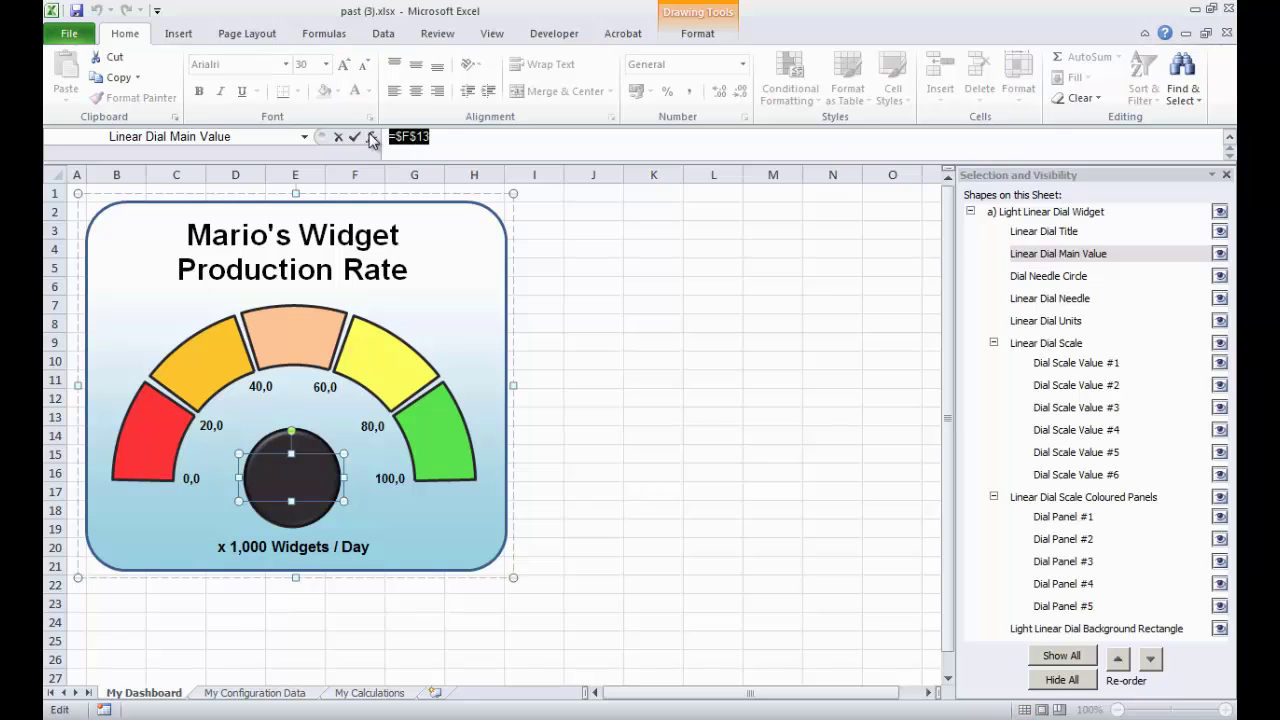
text(=)
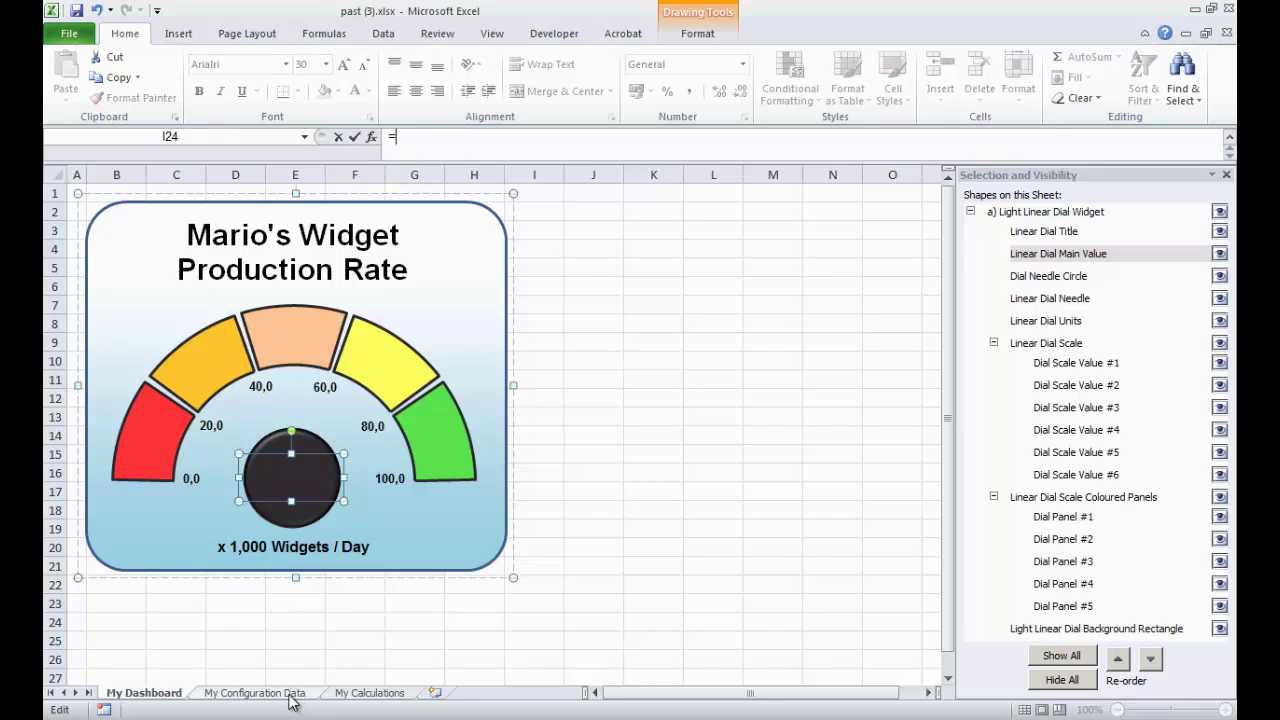
click(296, 697)
click(368, 314)
key(Return)
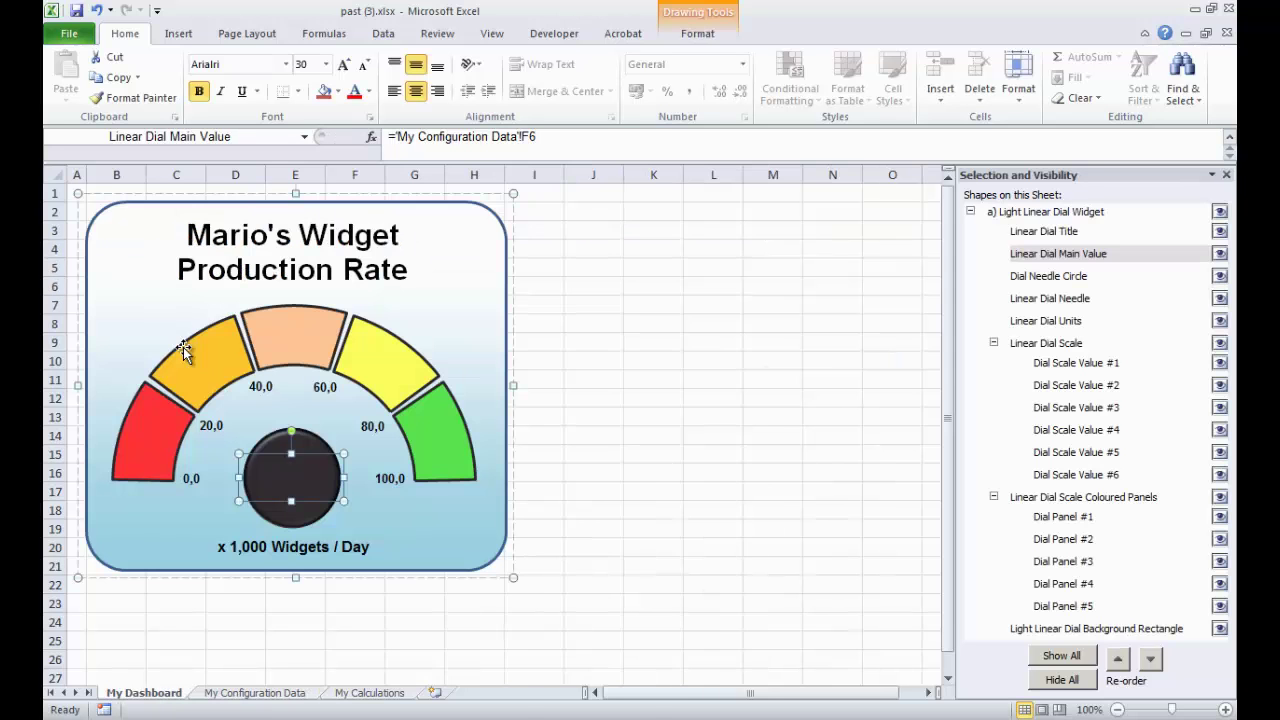
click(700, 566)
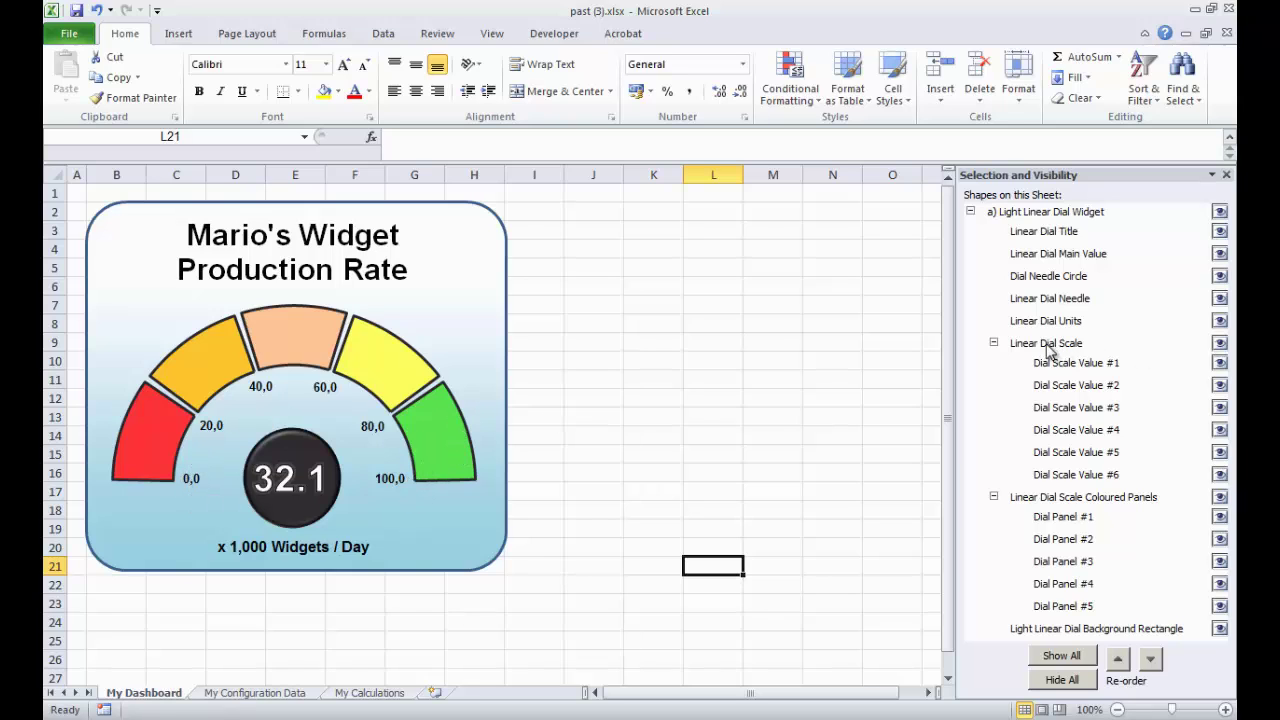
Start relinking the Dial Scale Value #1 label, then cancel, keeping its original link
click(1078, 366)
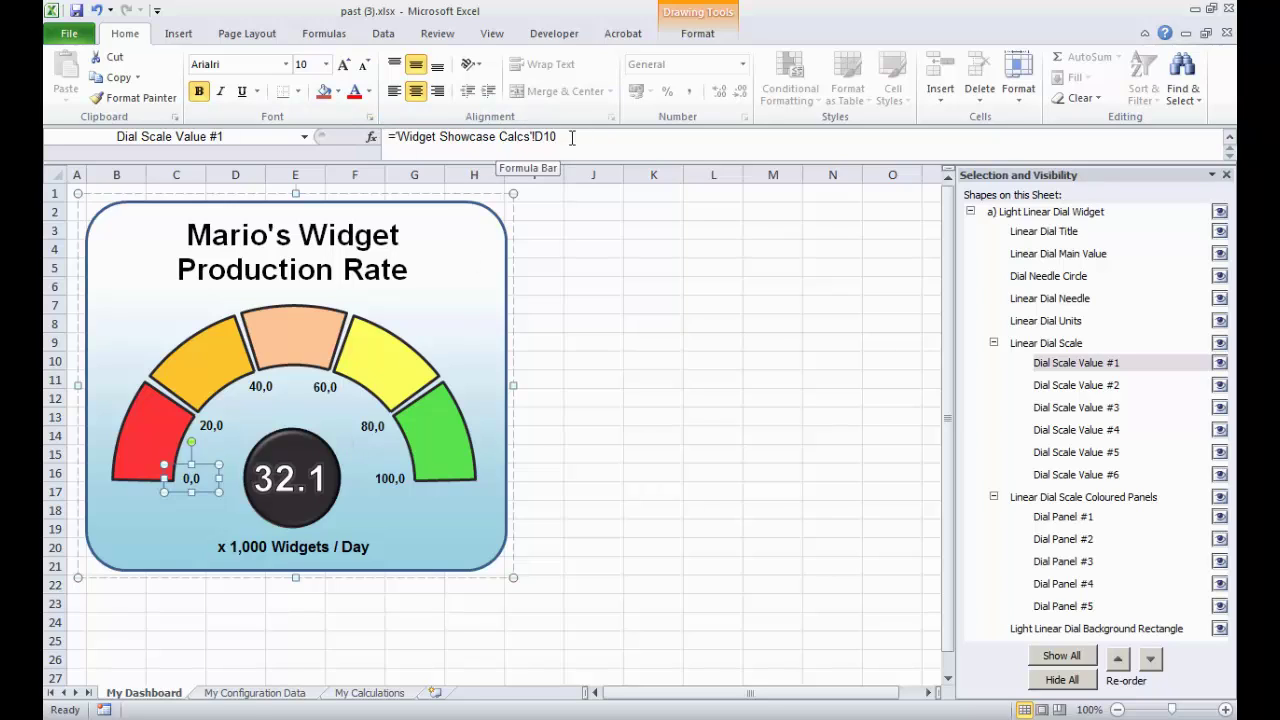
drag(572, 137, 388, 137)
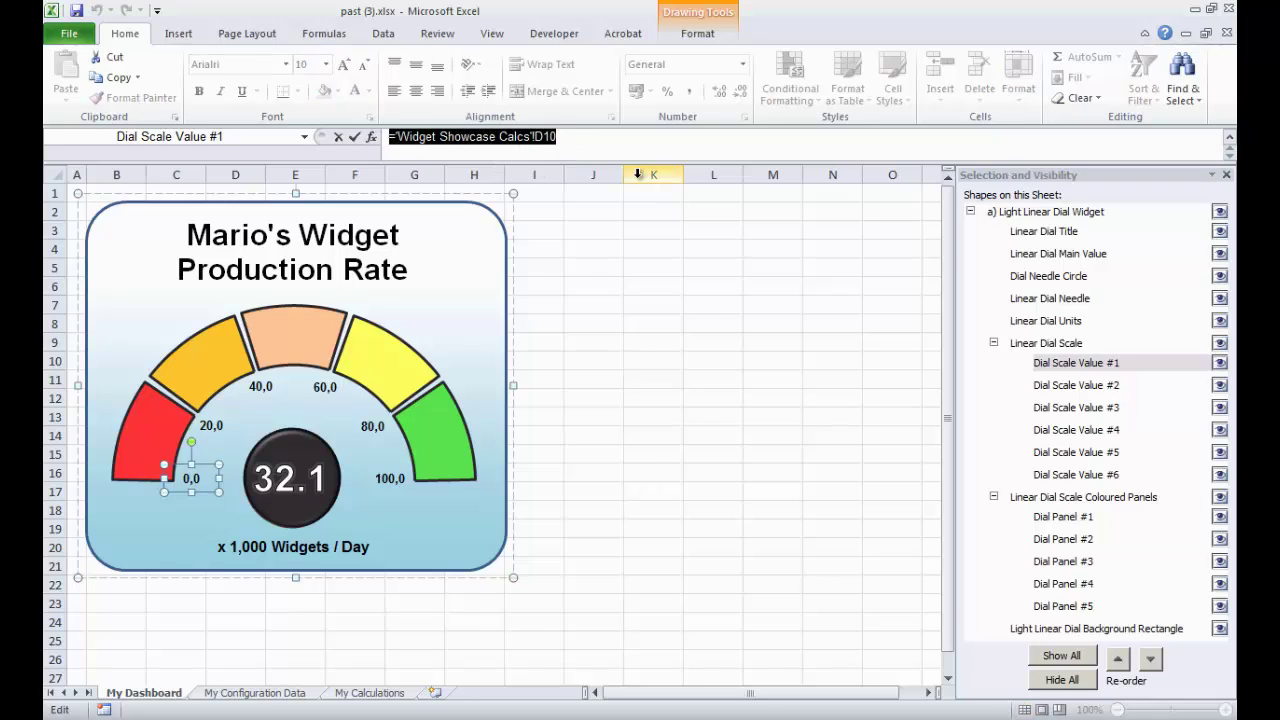
text(=)
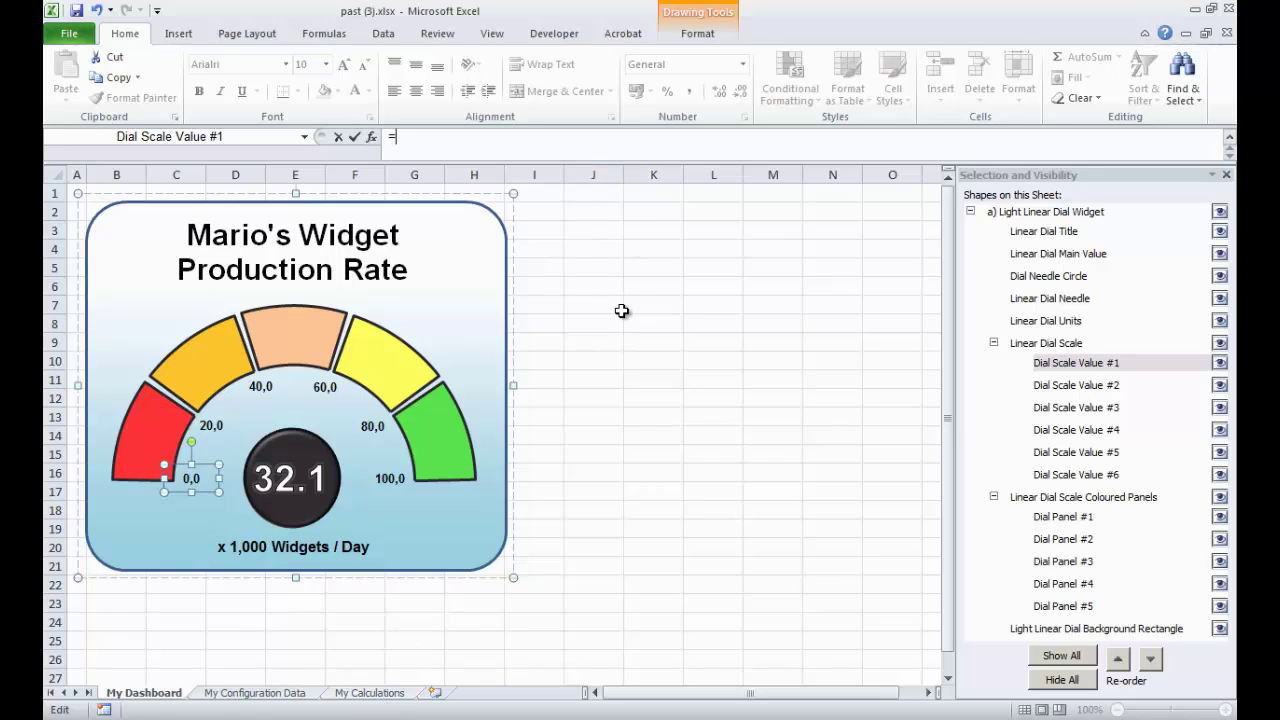
key(BackSpace)
key(Escape)
click(645, 436)
Link the Min cell D6 on My Calculations to 'My Configuration Data'!F8
click(370, 692)
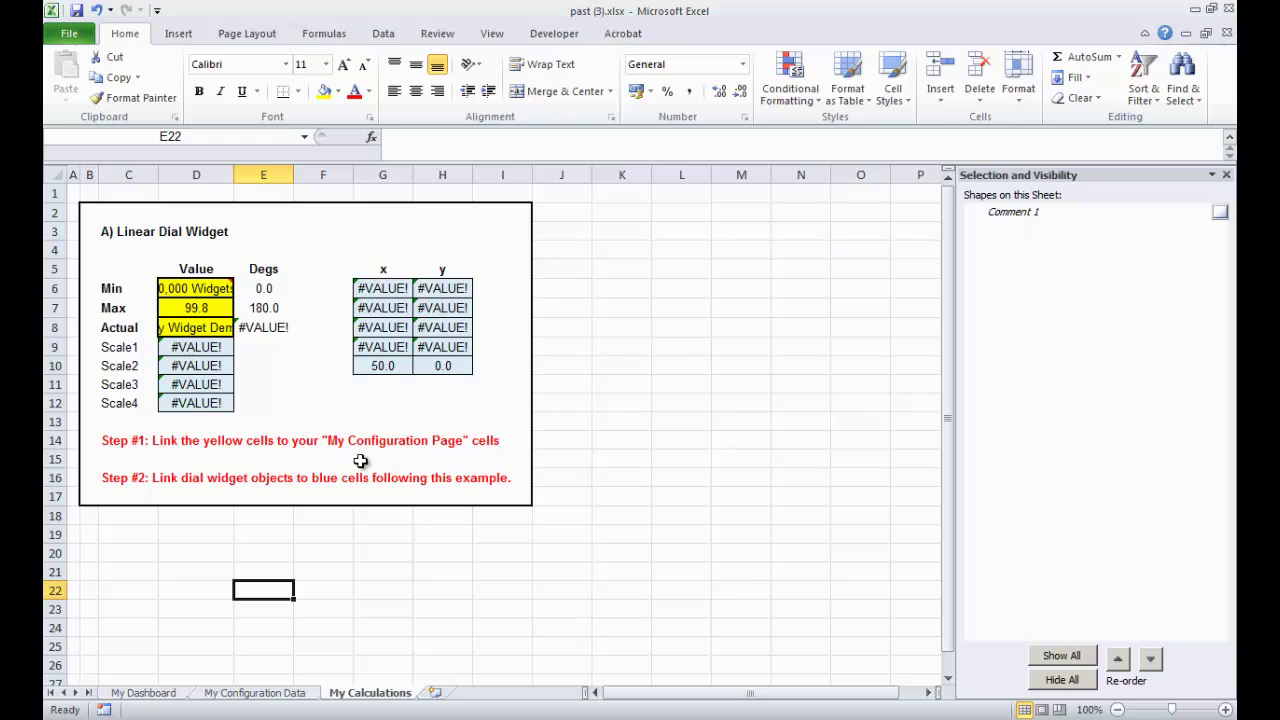
click(193, 289)
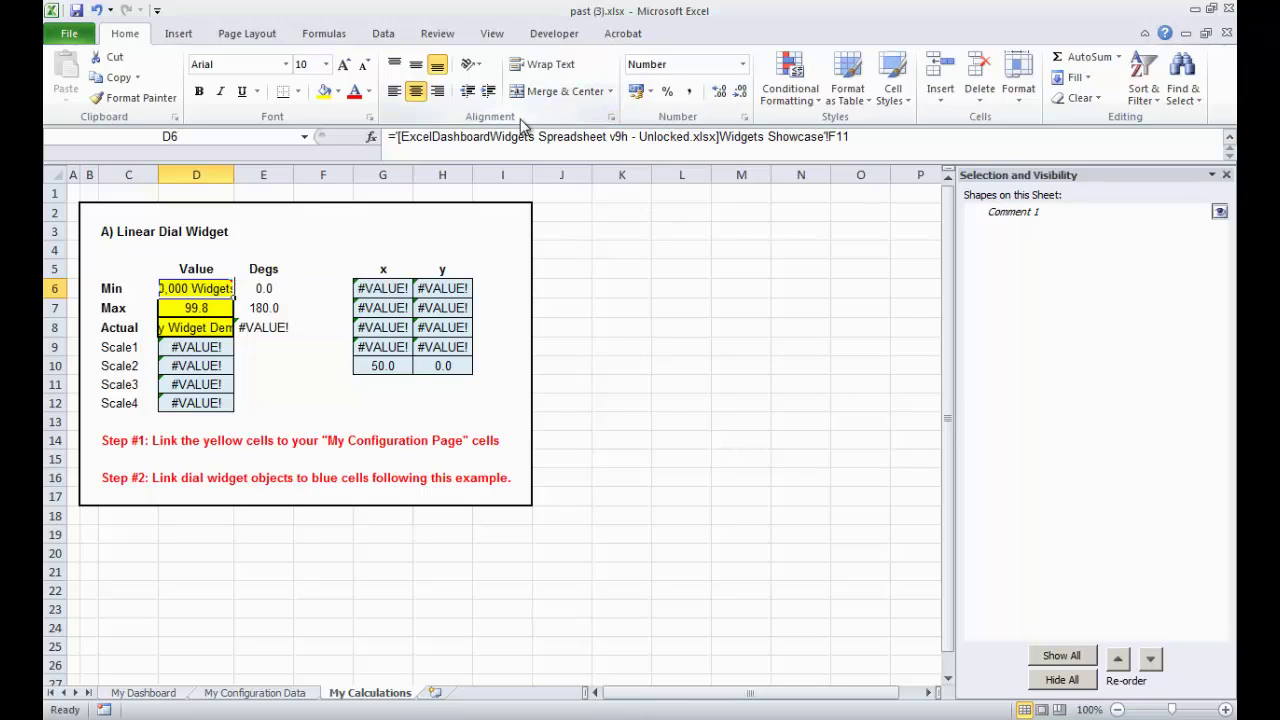
drag(862, 137, 386, 136)
text(=)
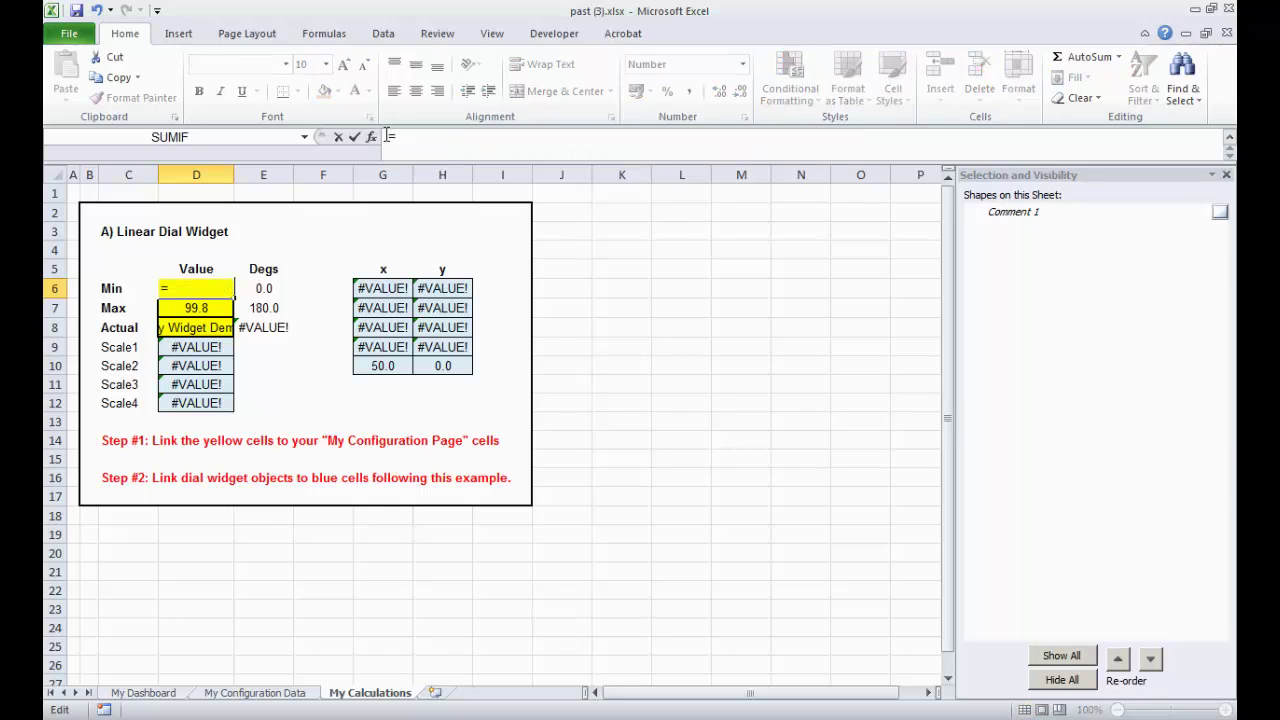
click(256, 693)
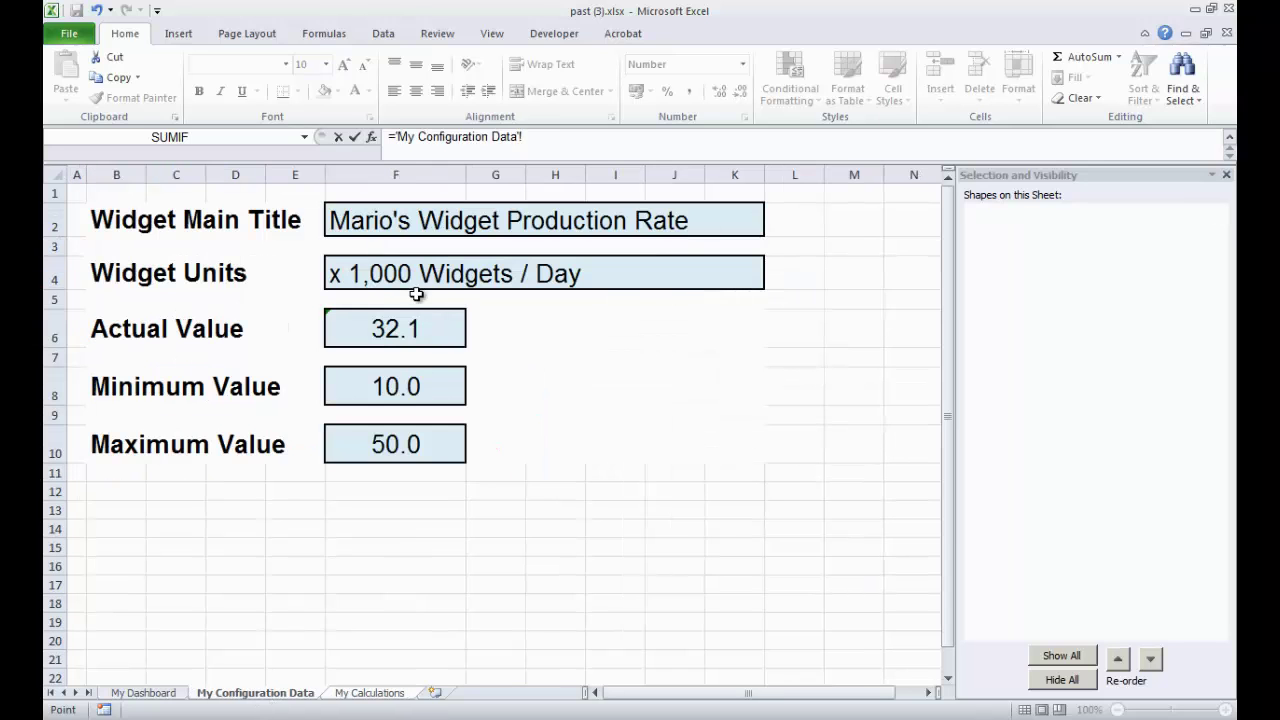
click(385, 393)
key(Return)
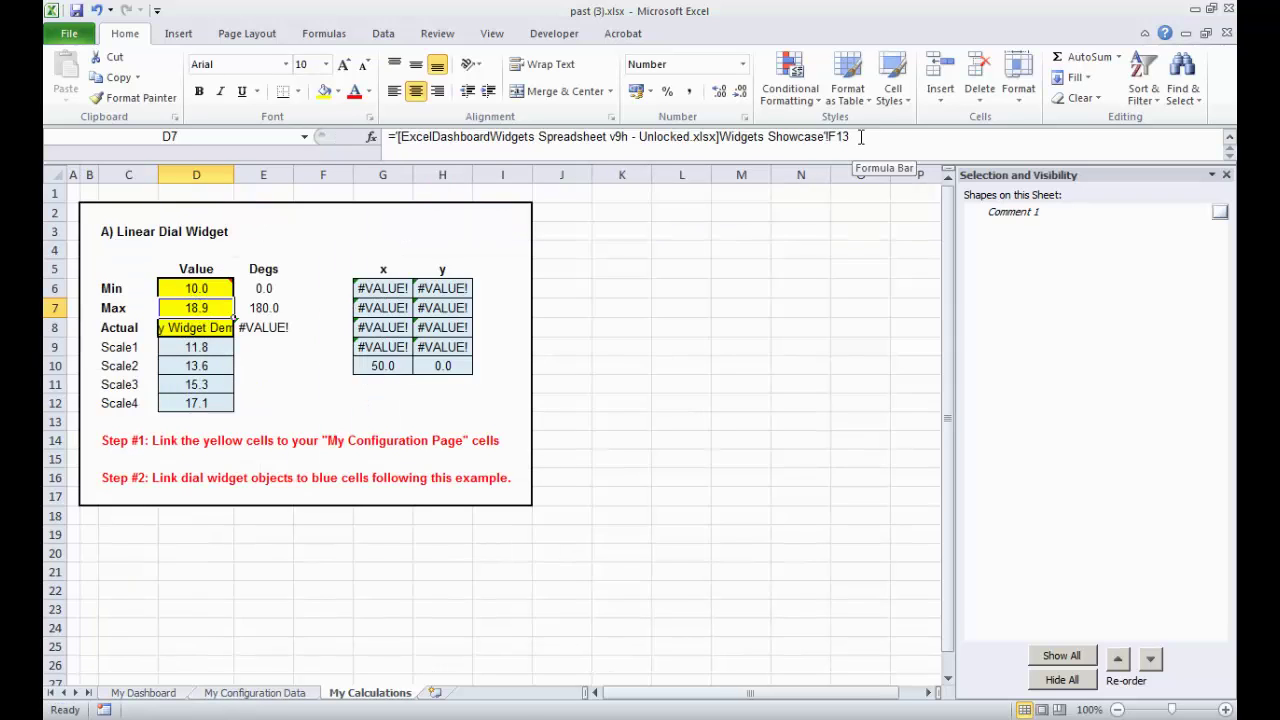
Link the Max cell D7 to 'My Configuration Data'!F10
drag(852, 137, 389, 137)
key(BackSpace)
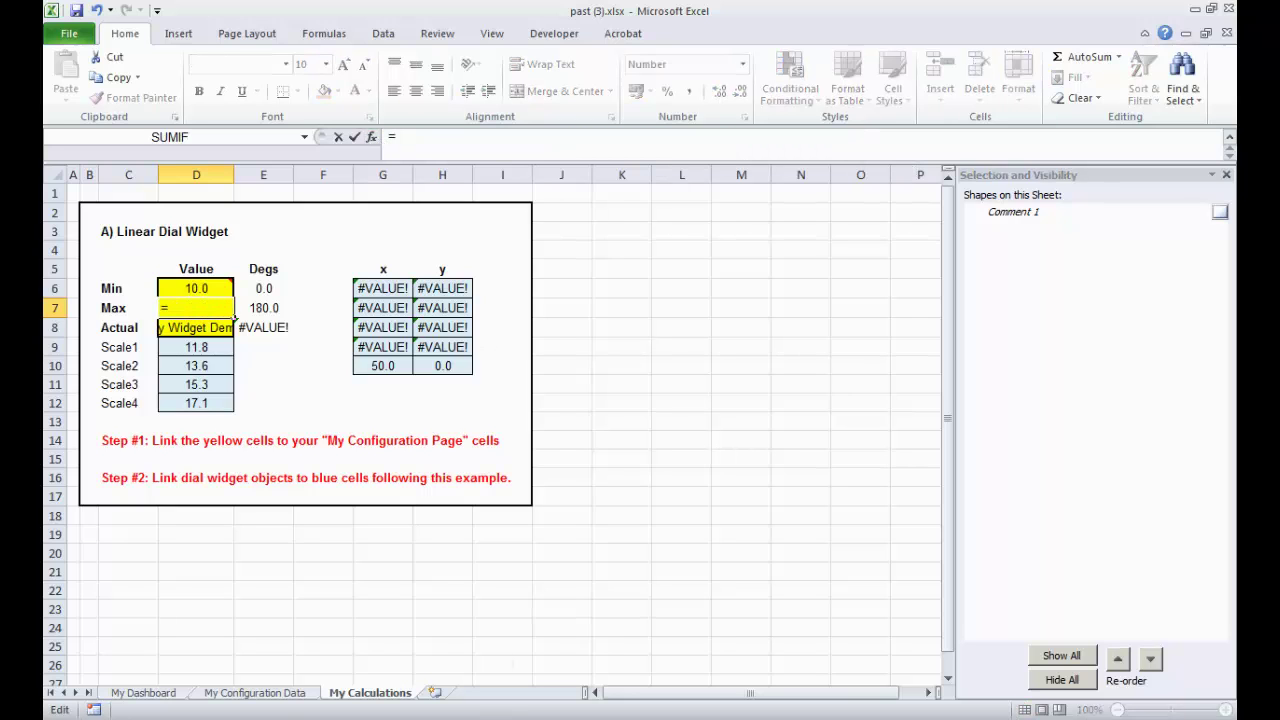
click(240, 700)
click(396, 446)
key(Return)
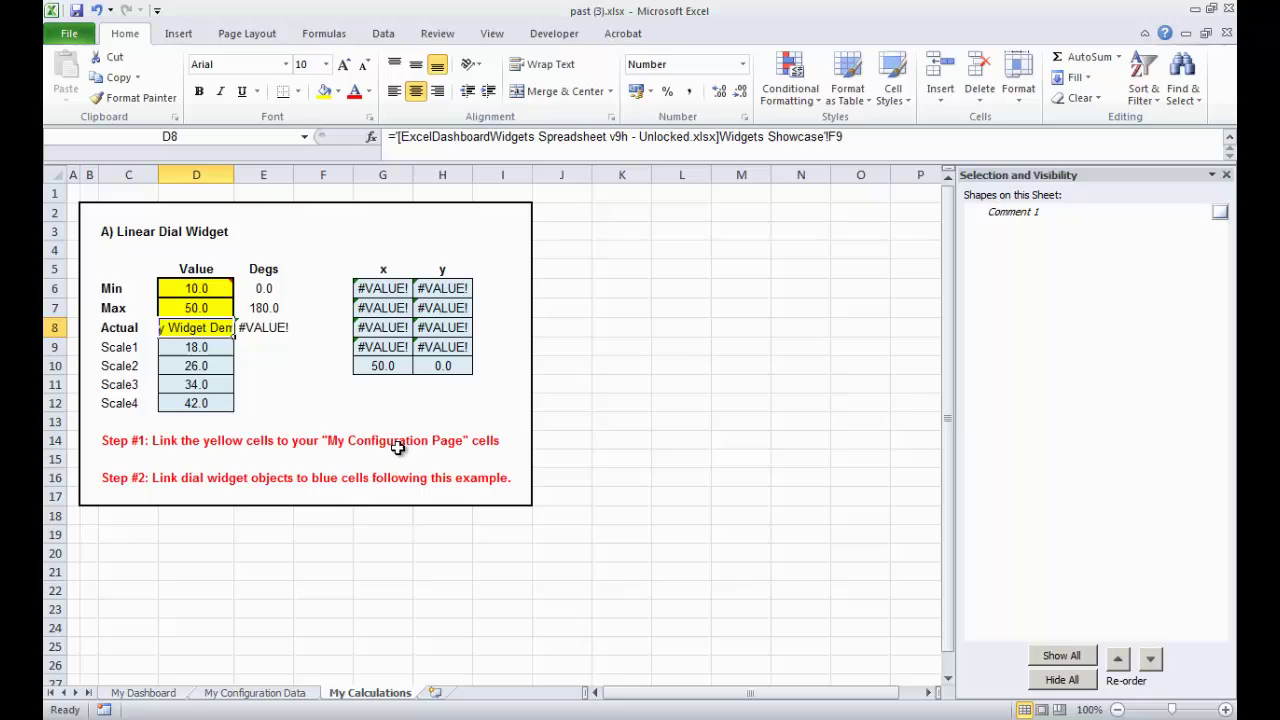
click(276, 556)
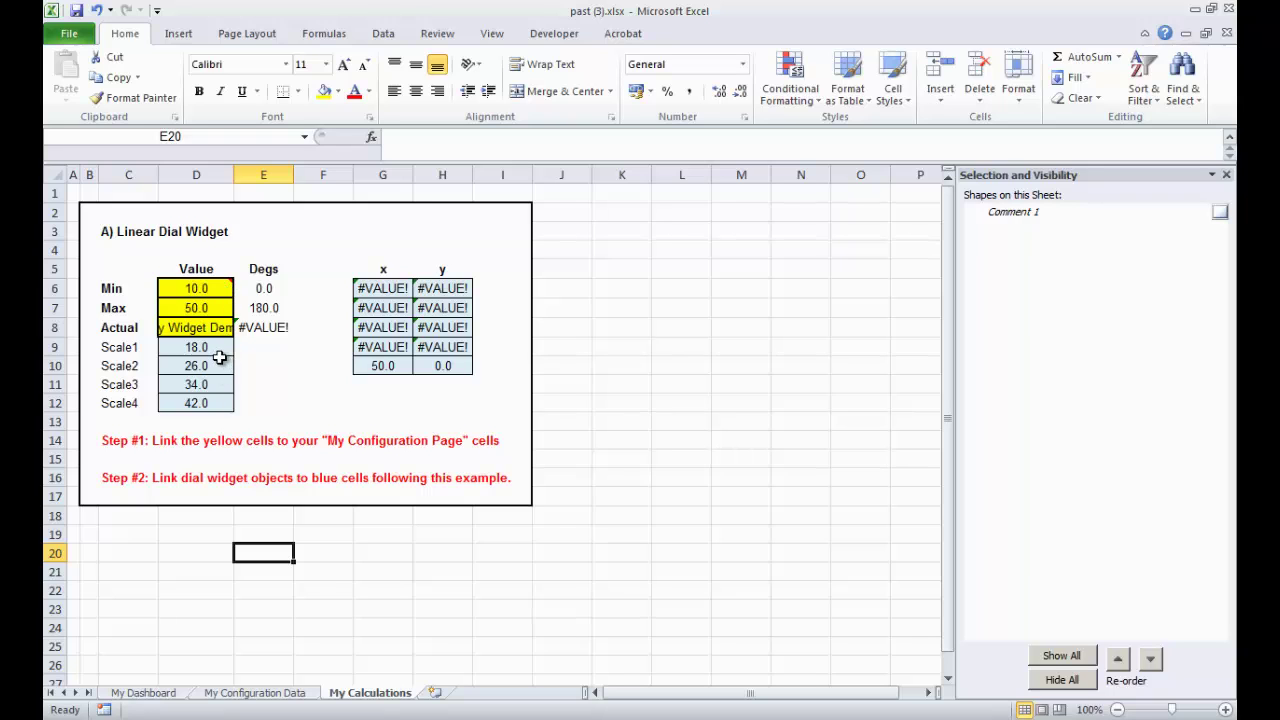
Link the Actual cell D8 on My Calculations to 'My Configuration Data'!F6, giving 29.3
click(155, 694)
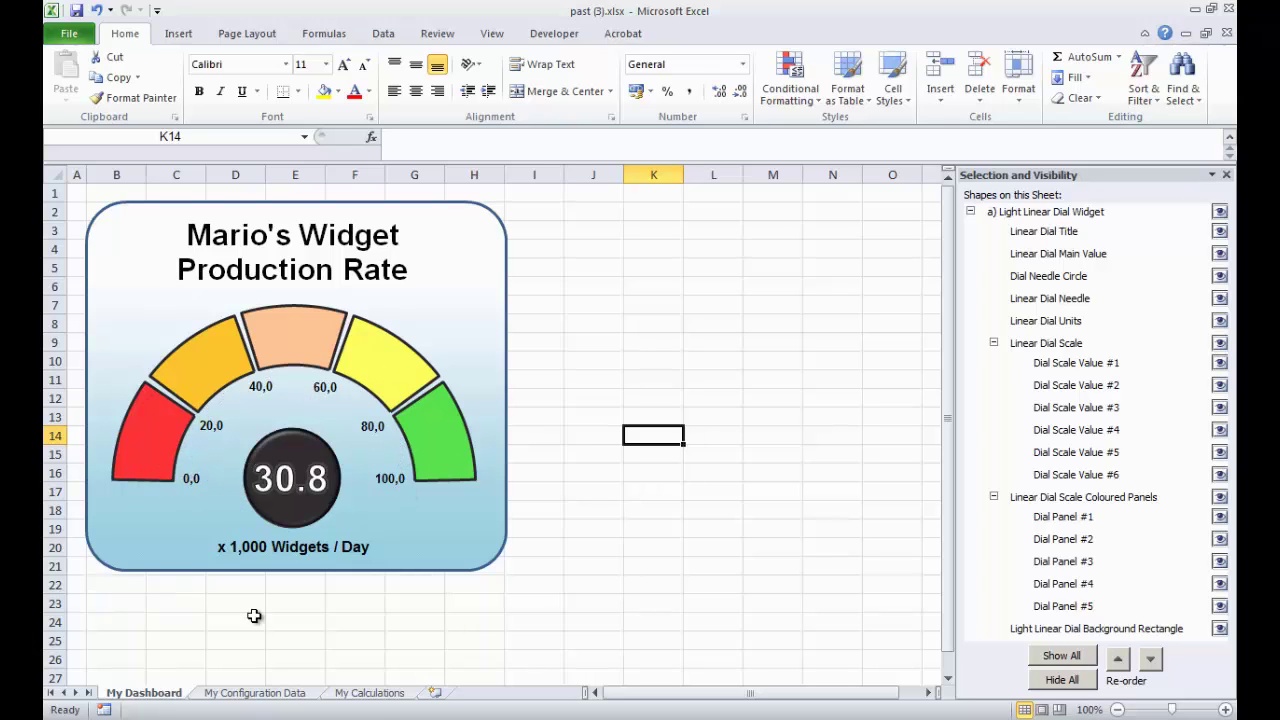
click(369, 693)
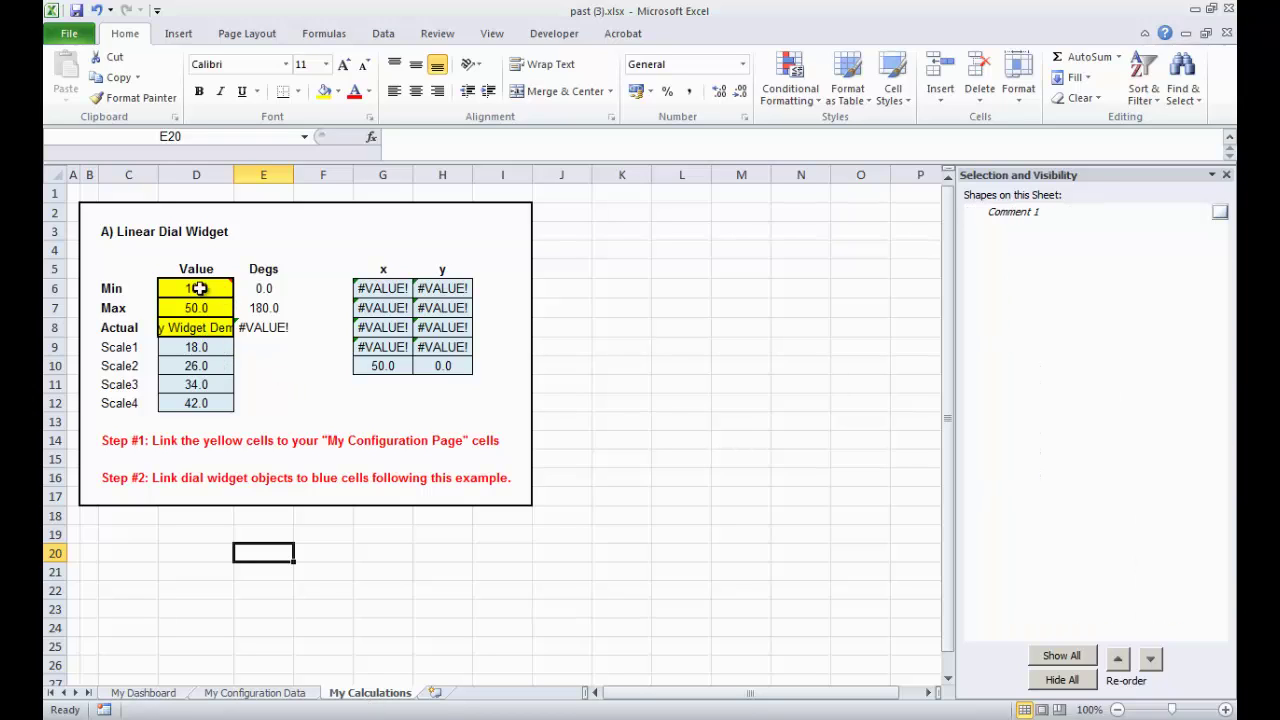
mouse_move(200, 290)
click(203, 327)
text(=)
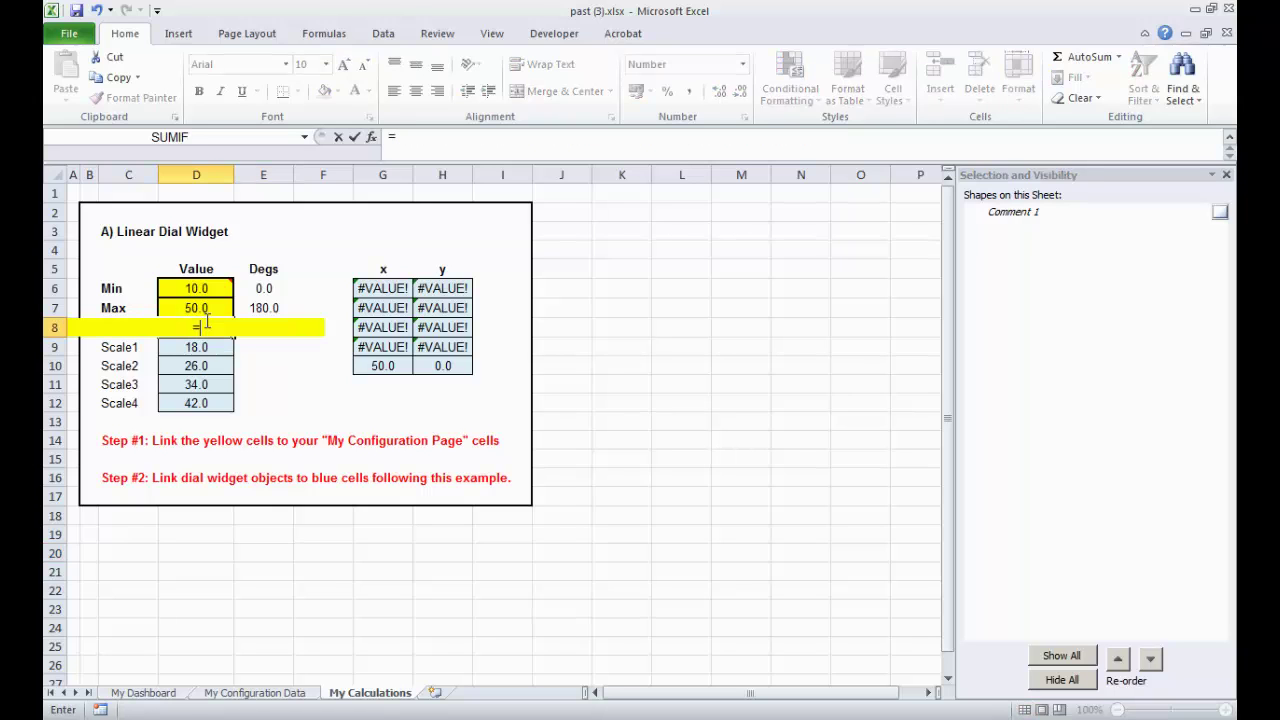
click(237, 705)
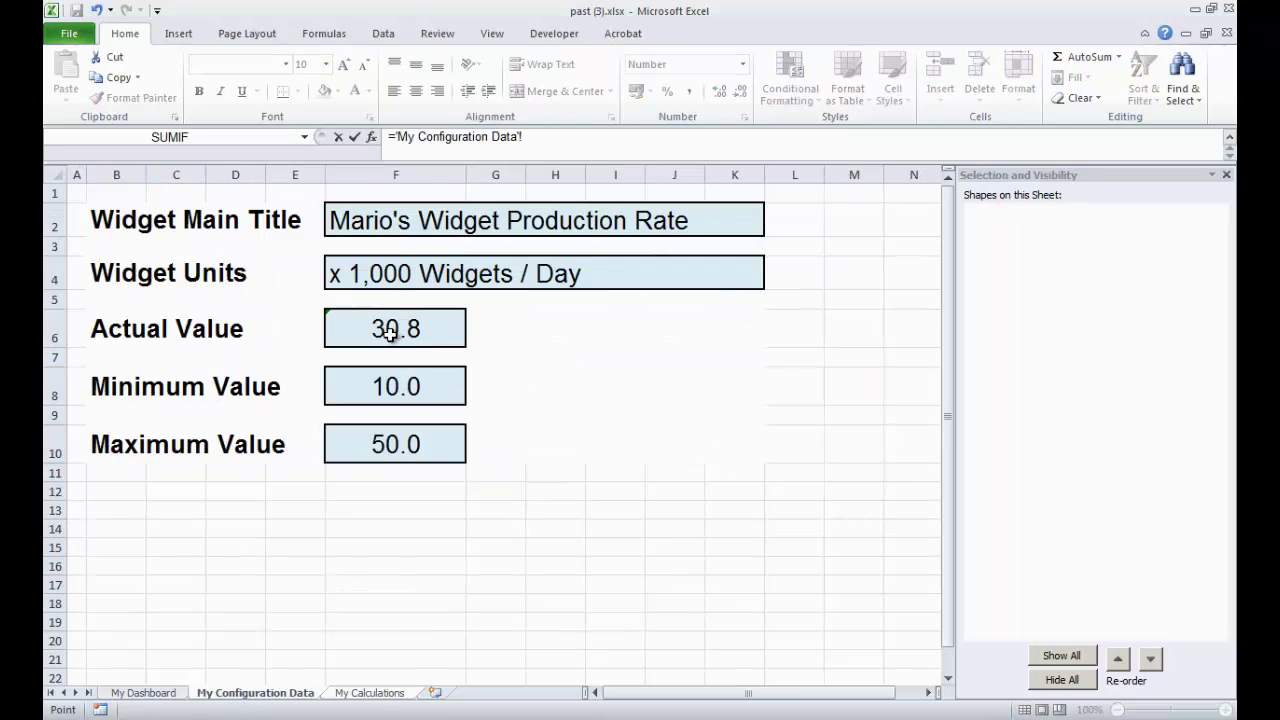
click(387, 329)
key(Return)
click(598, 455)
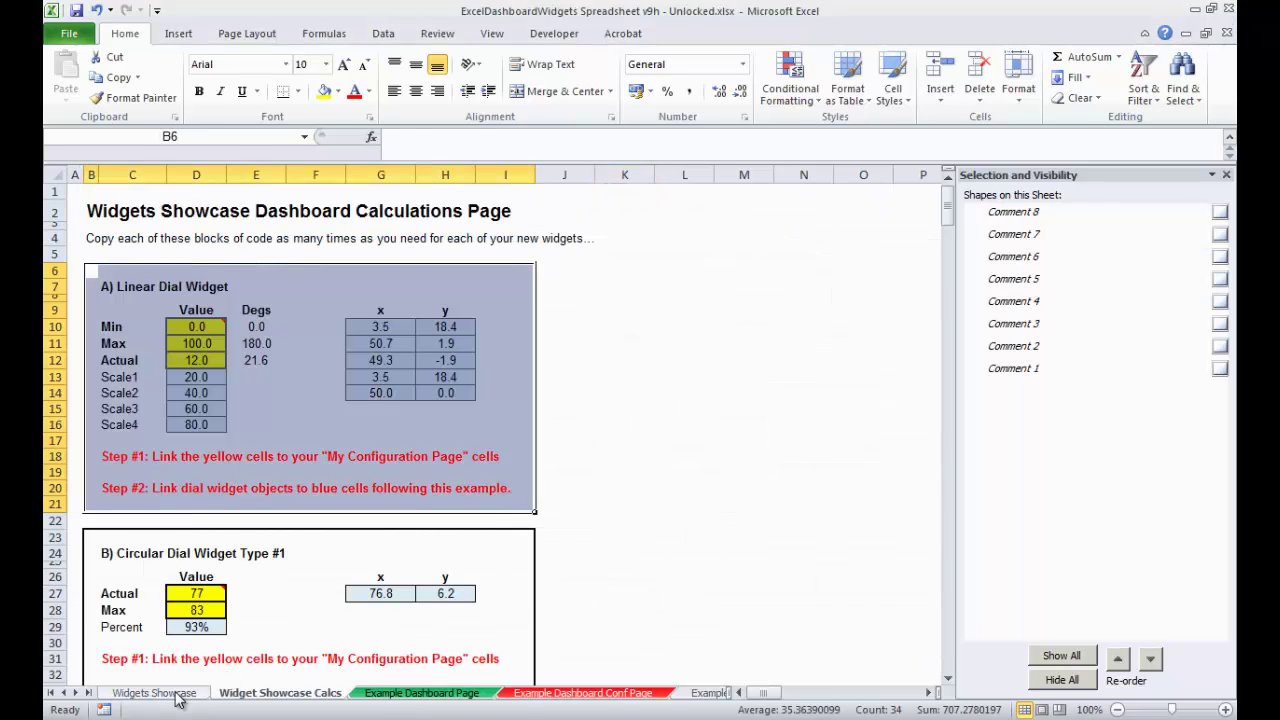
Back on My Dashboard in past (3).xlsx, link the first scale label to My Calculations D6
click(176, 695)
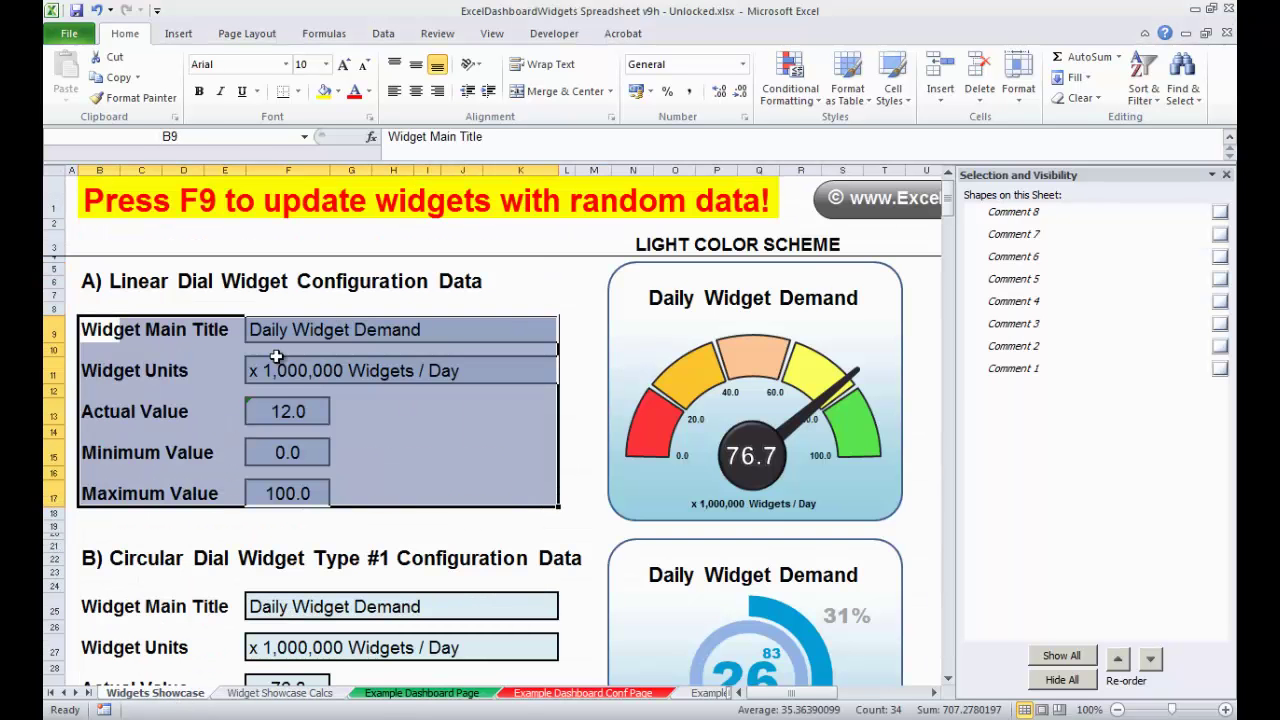
click(593, 513)
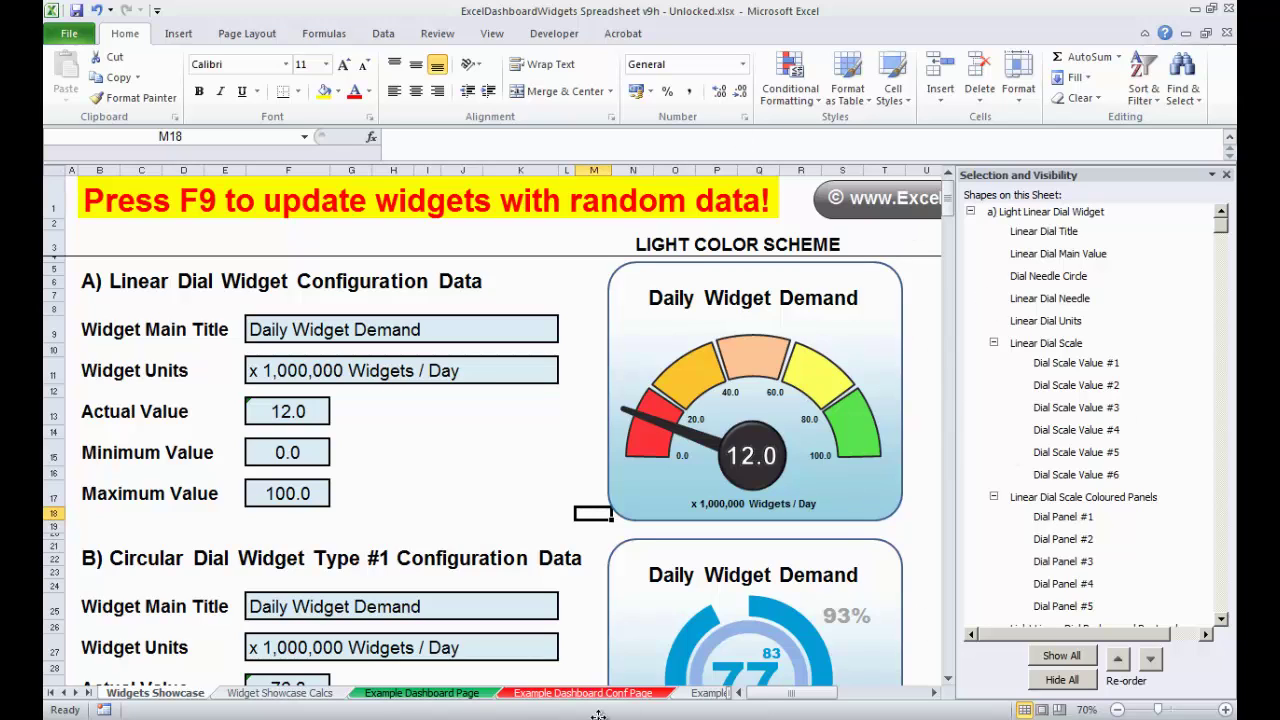
key(ctrl+Tab)
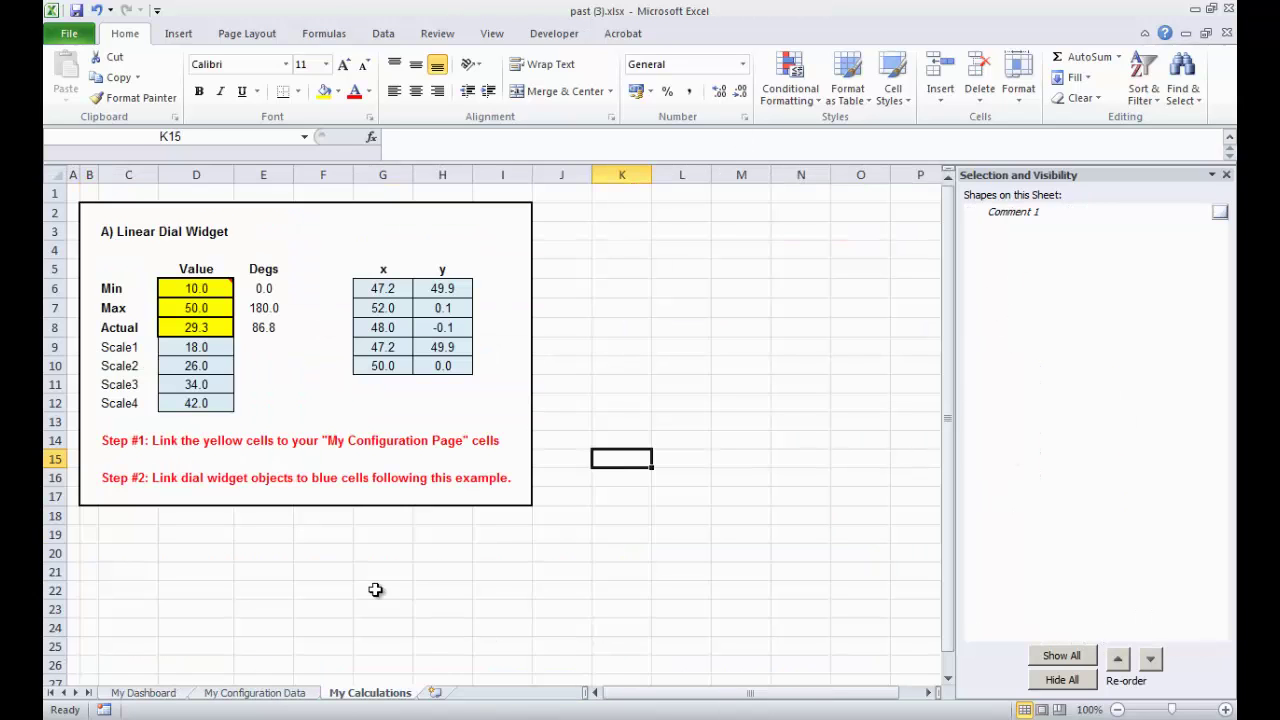
click(145, 693)
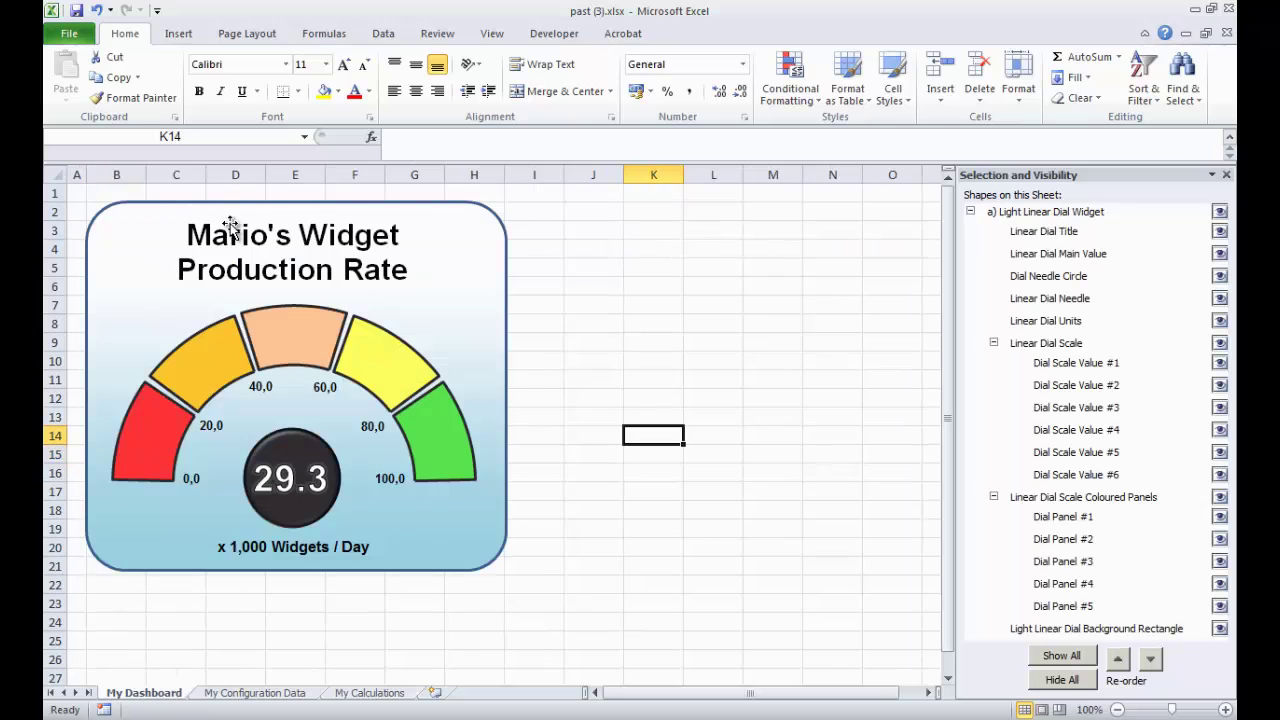
click(1073, 366)
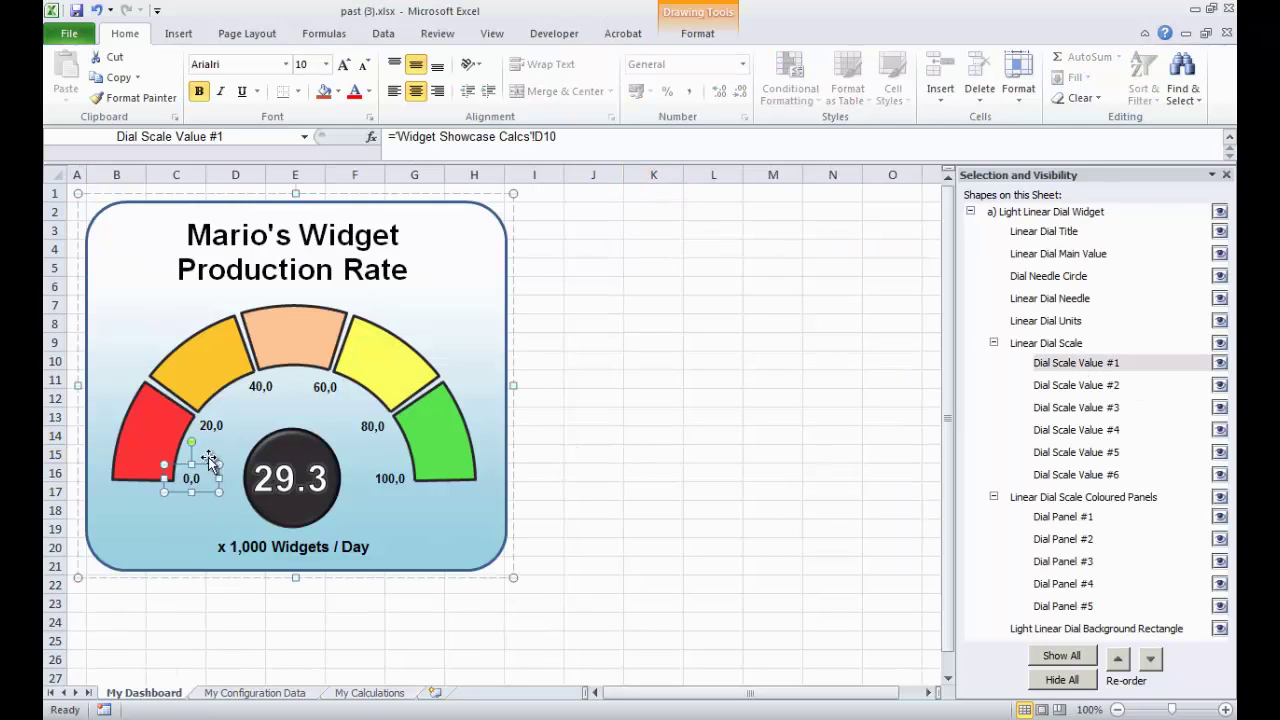
drag(567, 140, 389, 137)
key(Delete)
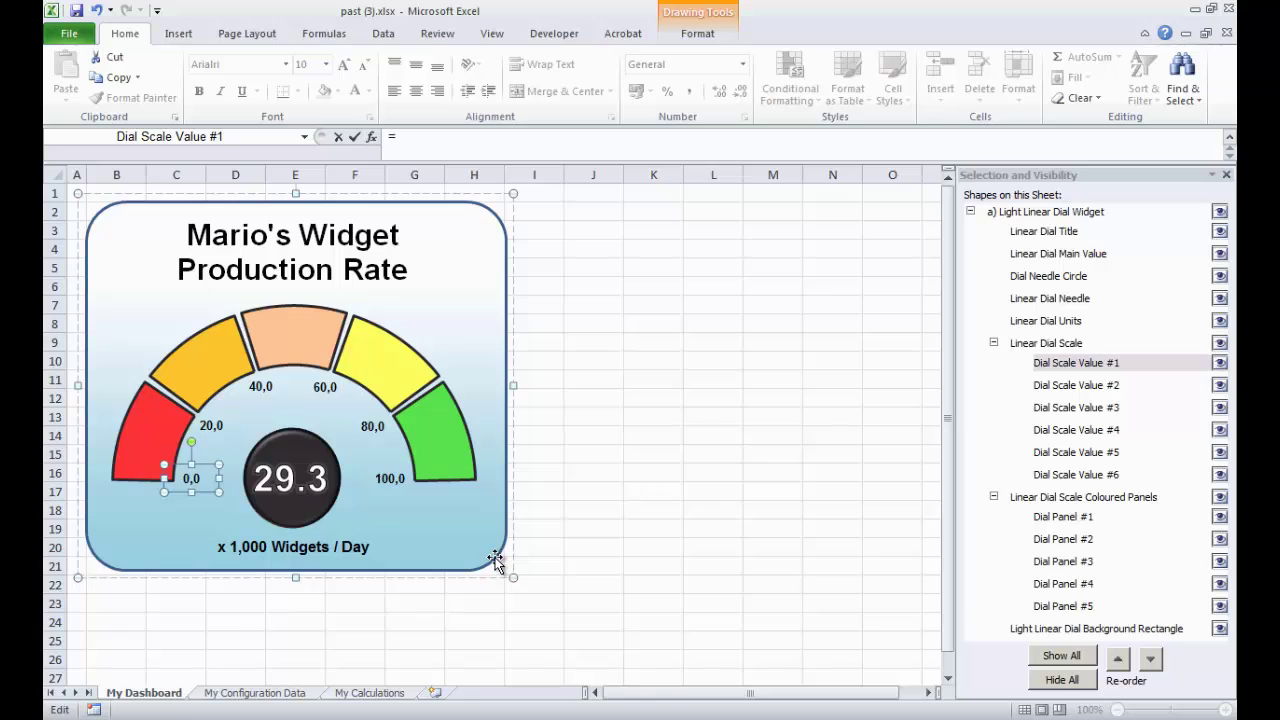
click(370, 693)
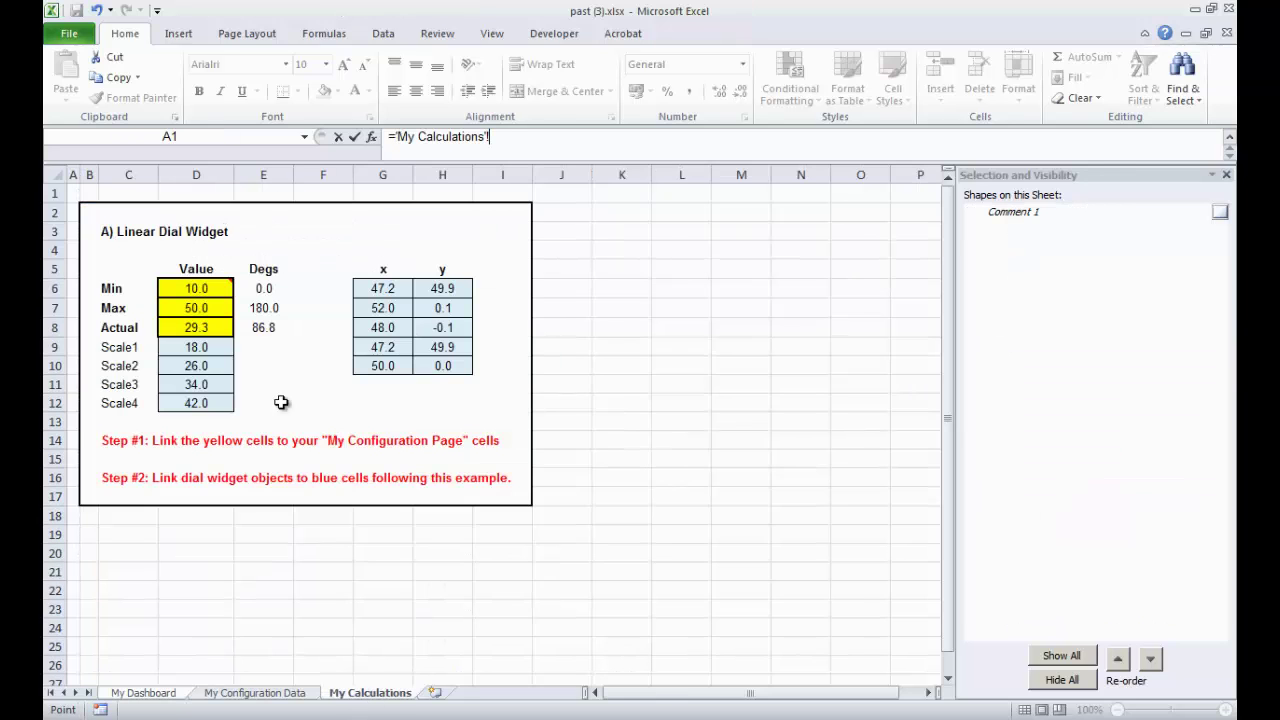
click(188, 288)
key(Return)
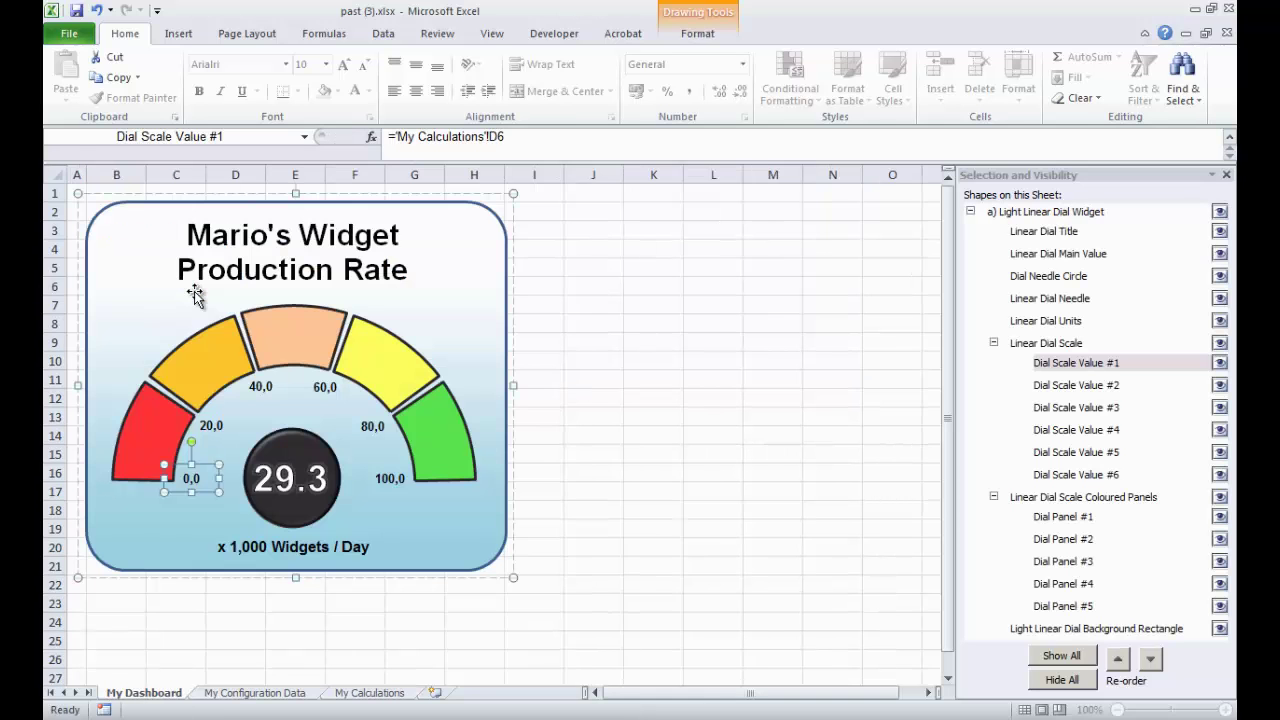
Link the second and third scale labels to My Calculations D9 and D10
click(1090, 390)
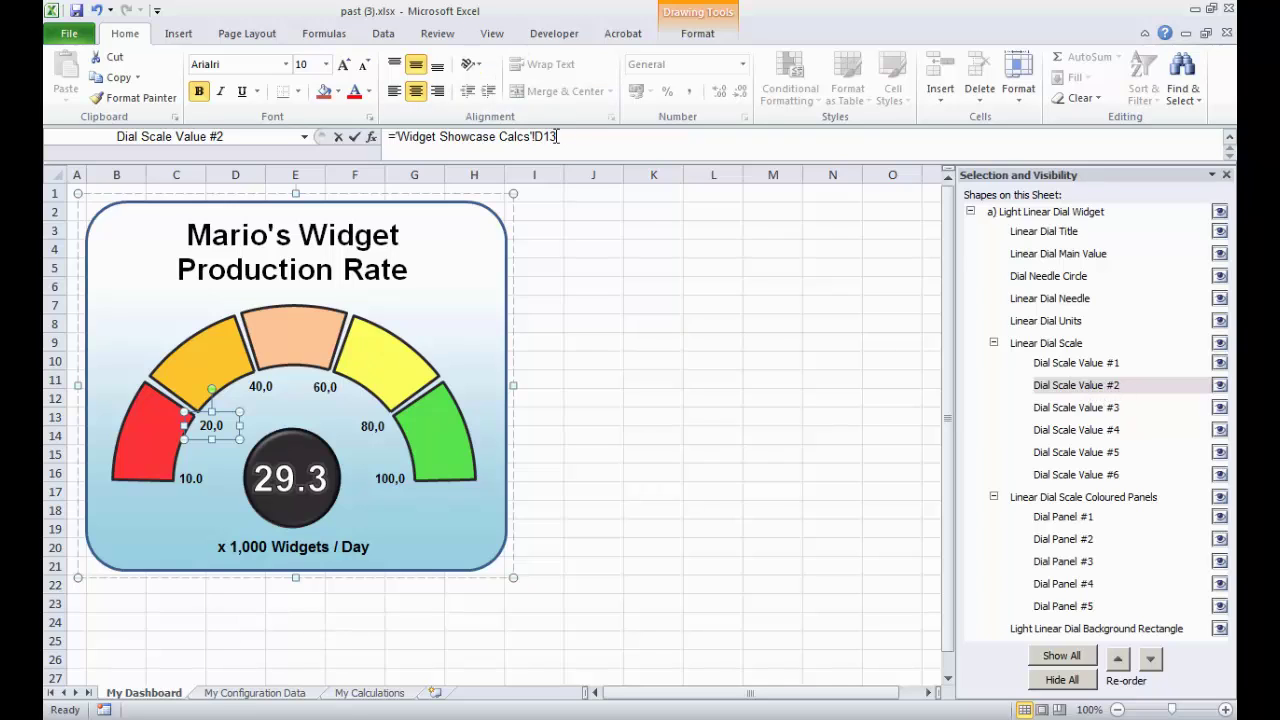
drag(557, 136, 385, 136)
text(=)
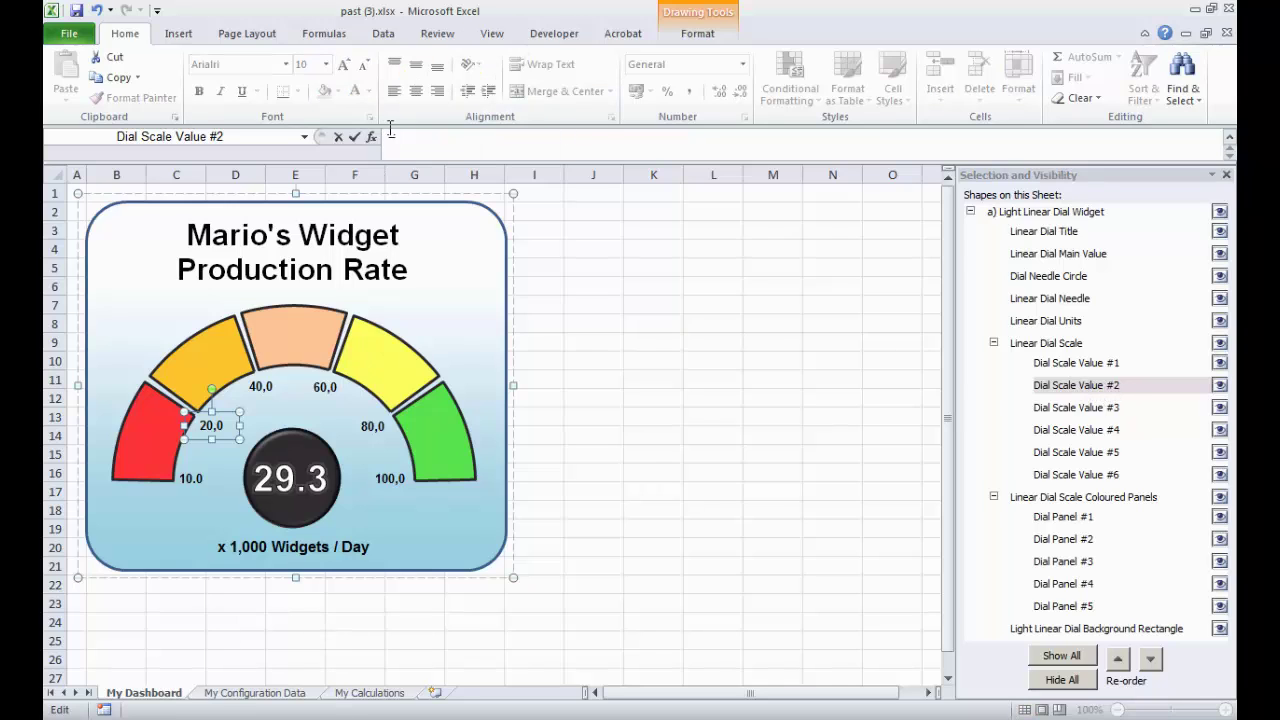
click(380, 696)
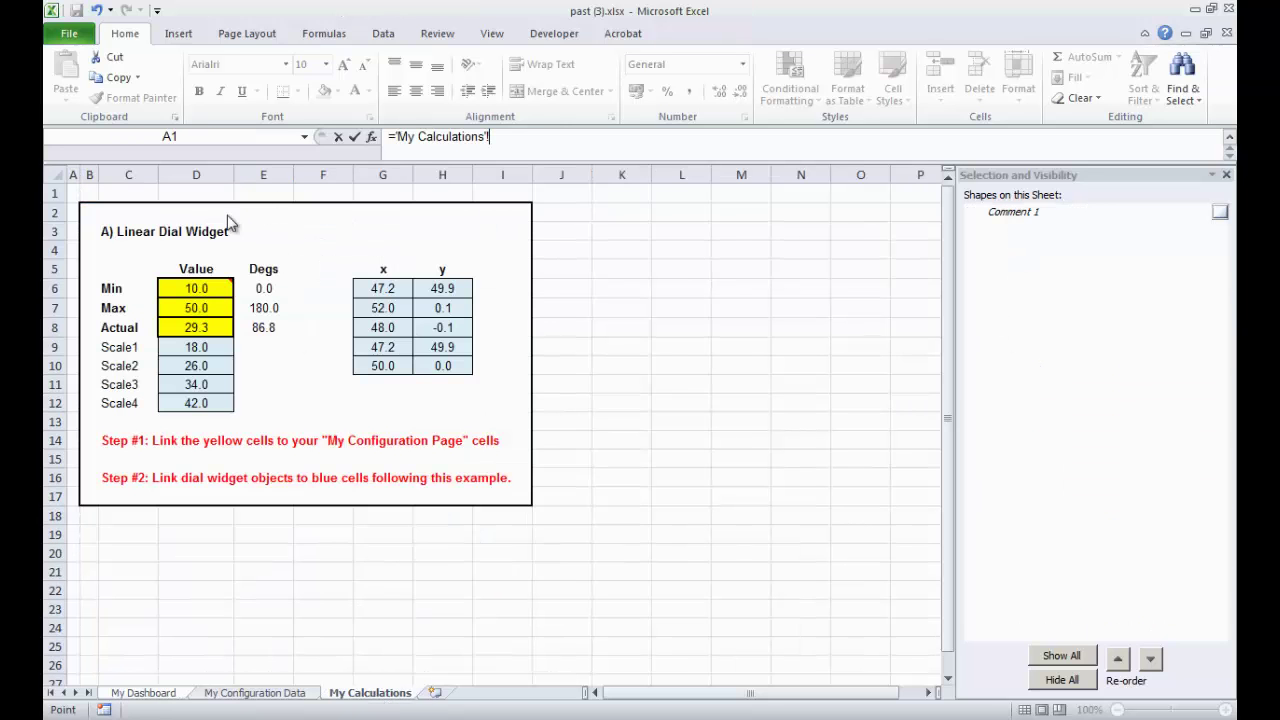
click(196, 347)
key(Return)
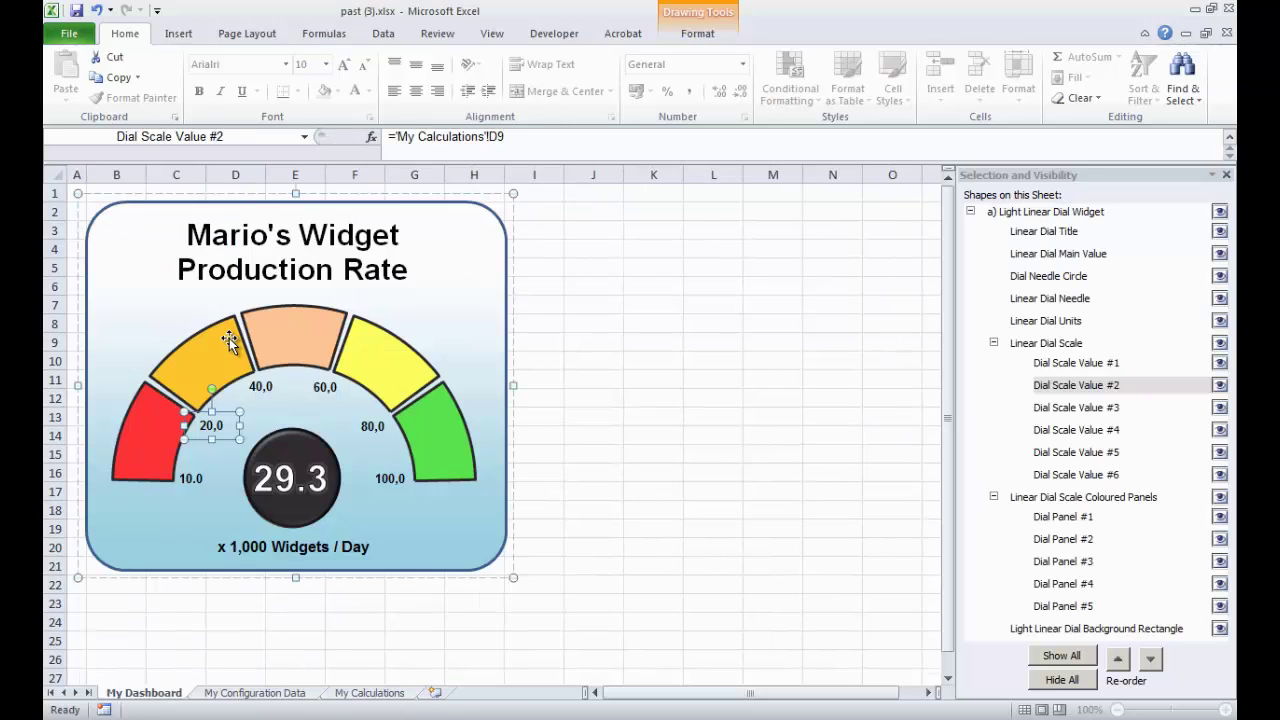
click(1076, 407)
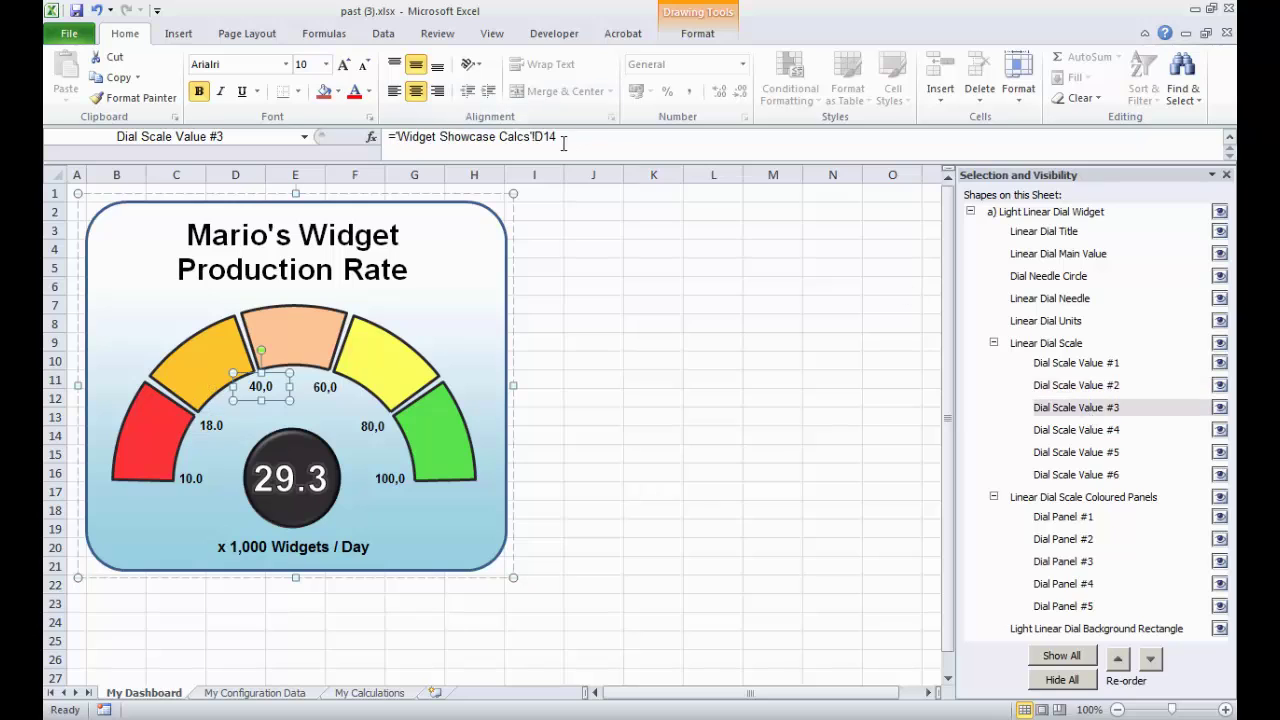
drag(567, 138, 395, 138)
key(BackSpace)
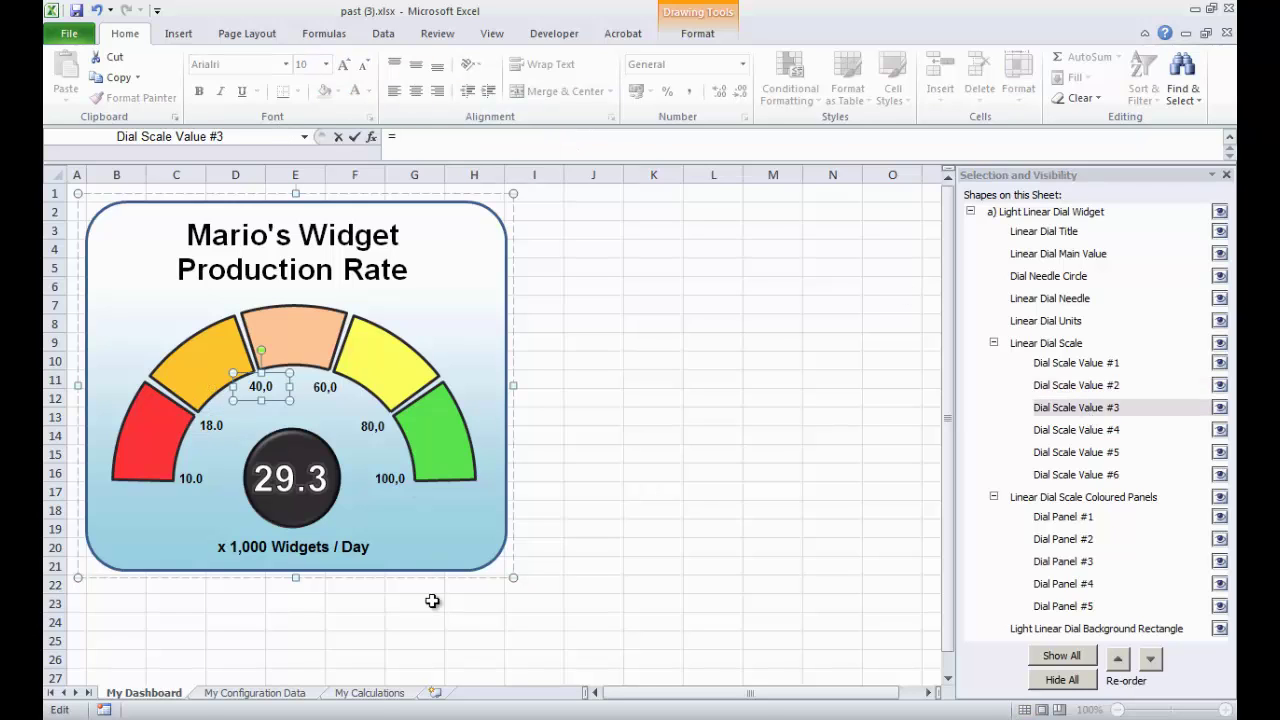
click(369, 692)
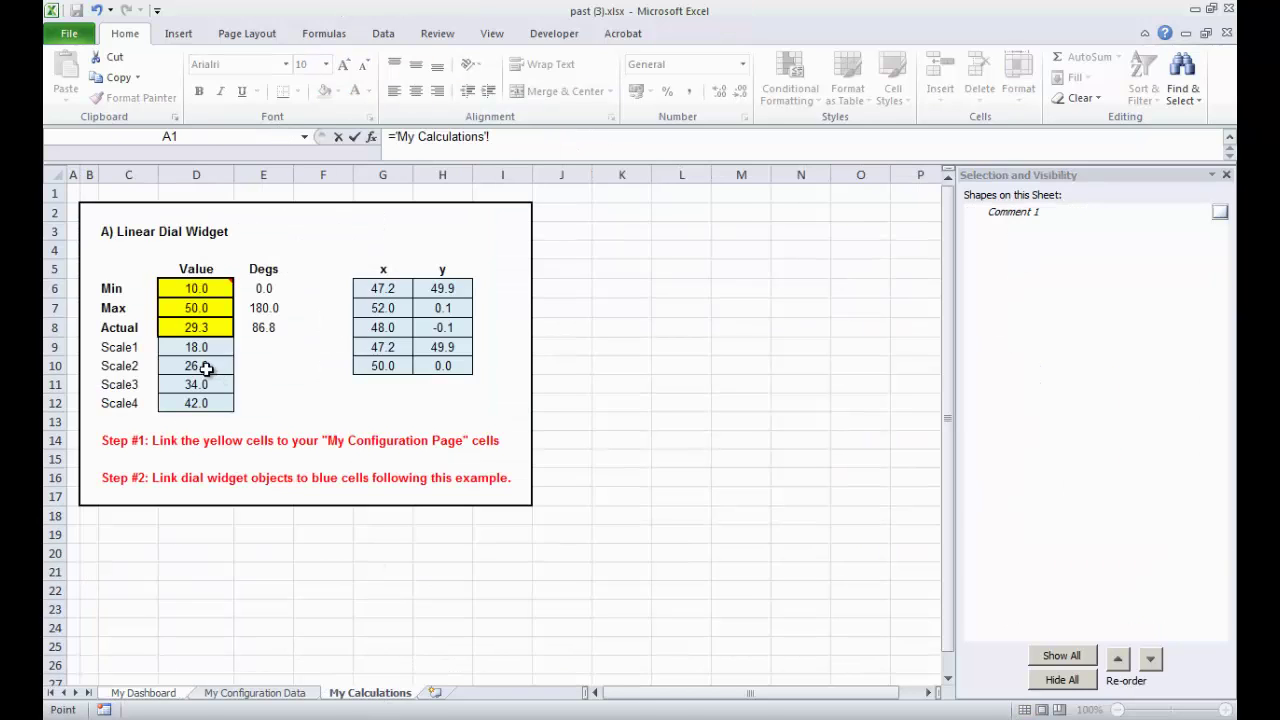
click(205, 368)
key(Return)
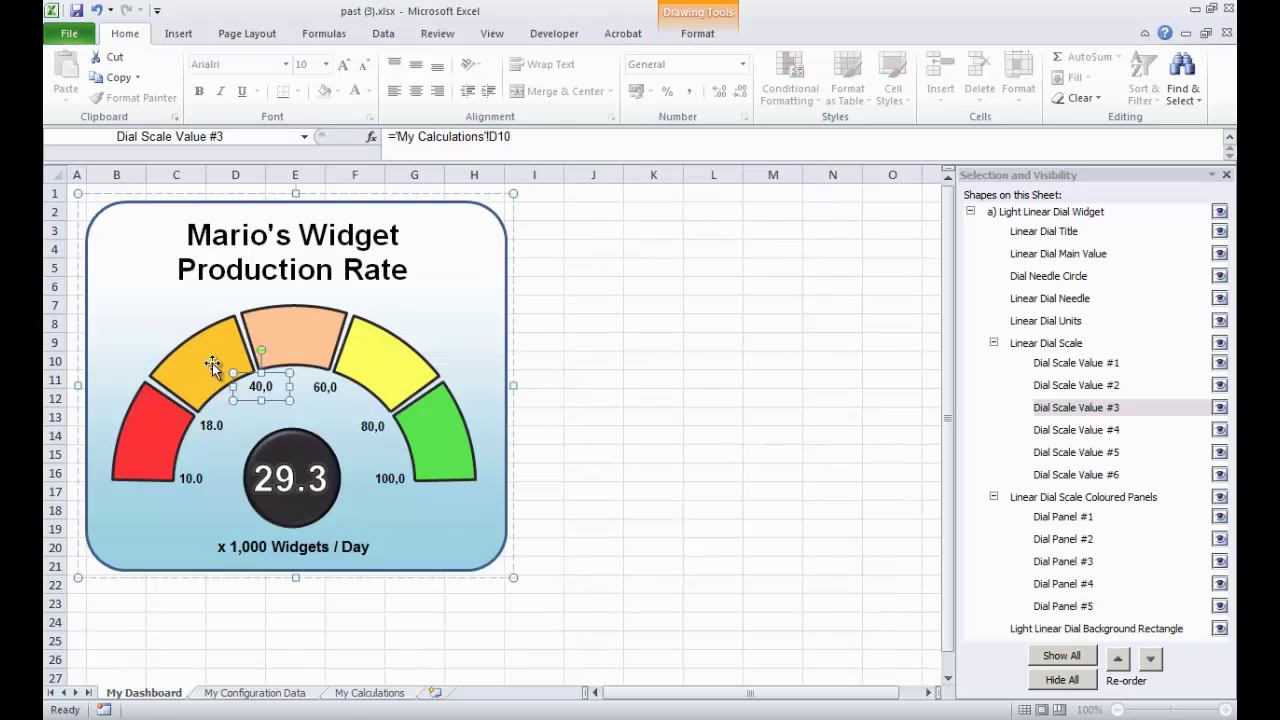
Link the fourth and fifth scale labels to My Calculations D11 and D12
click(1090, 430)
drag(566, 137, 345, 136)
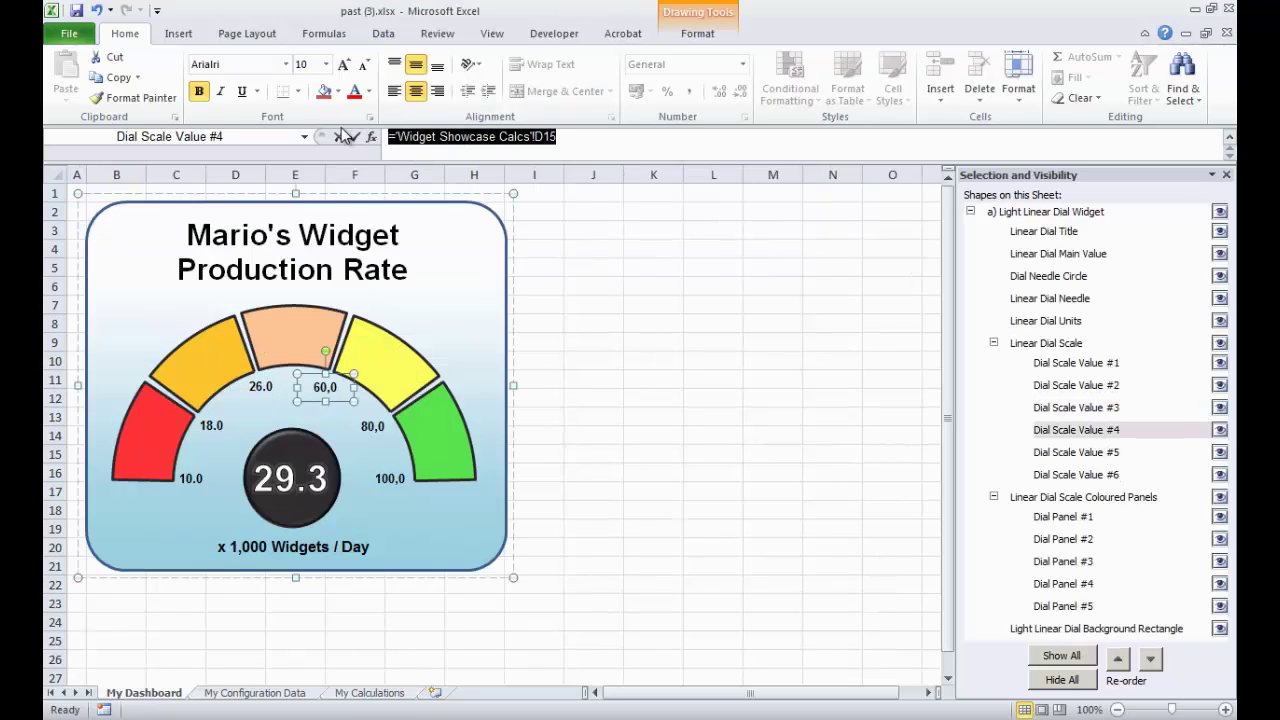
text(=)
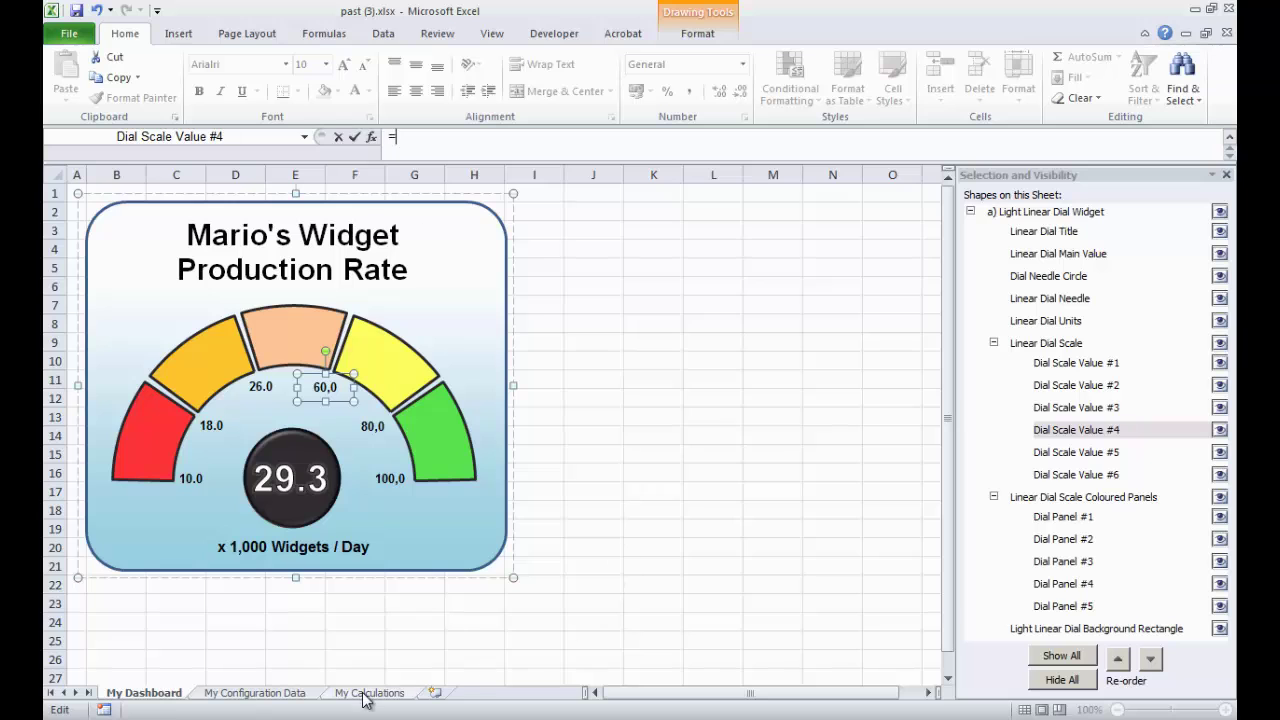
click(366, 696)
click(192, 384)
key(Return)
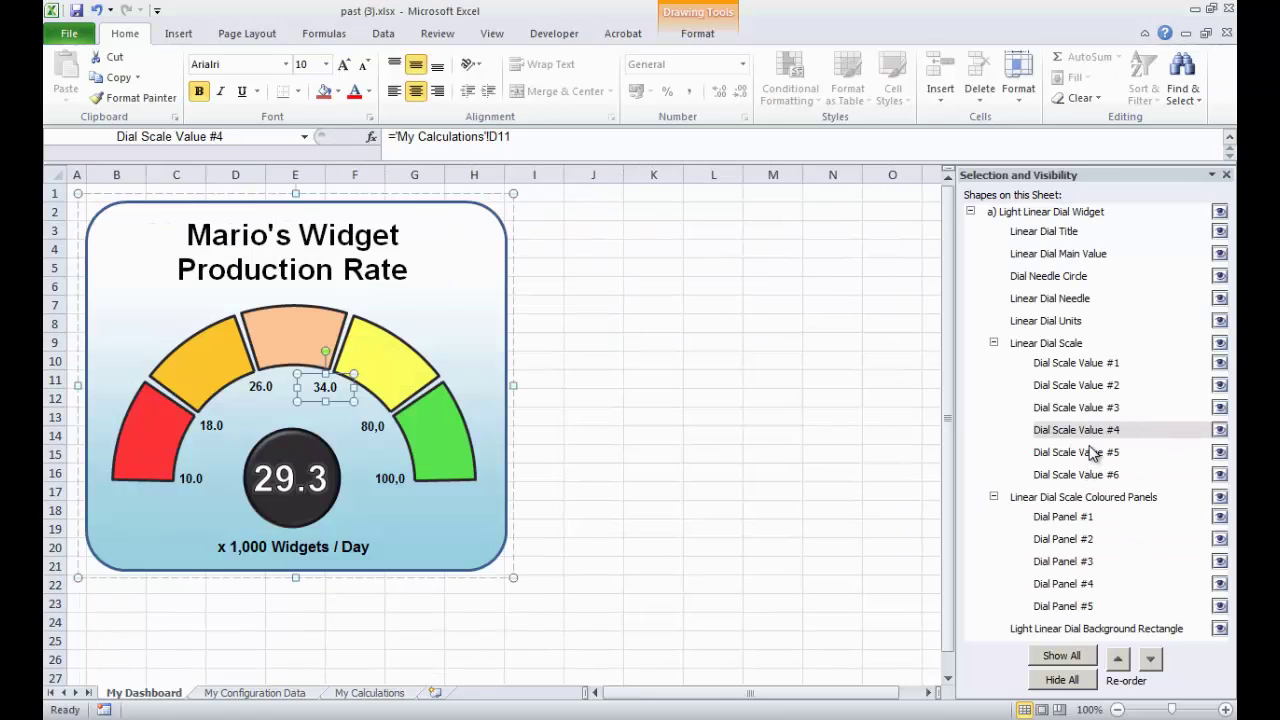
click(1090, 453)
drag(560, 139, 376, 139)
text(=)
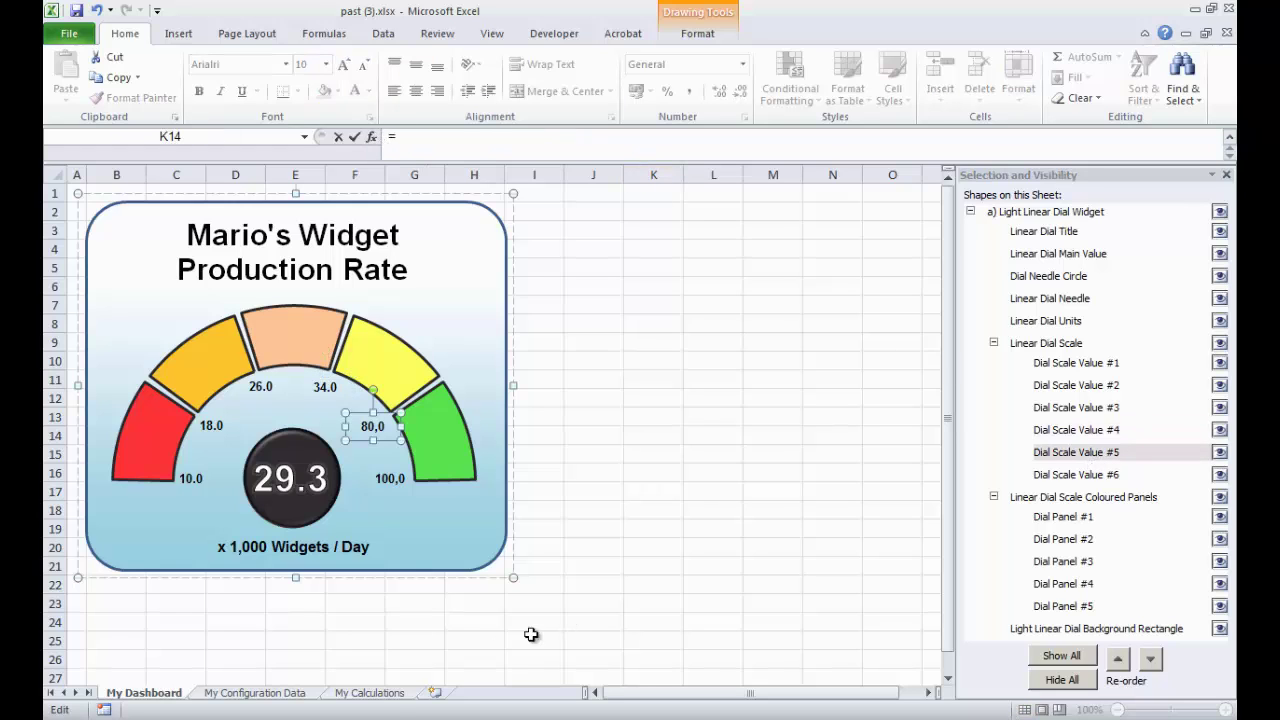
click(389, 692)
click(210, 403)
key(Return)
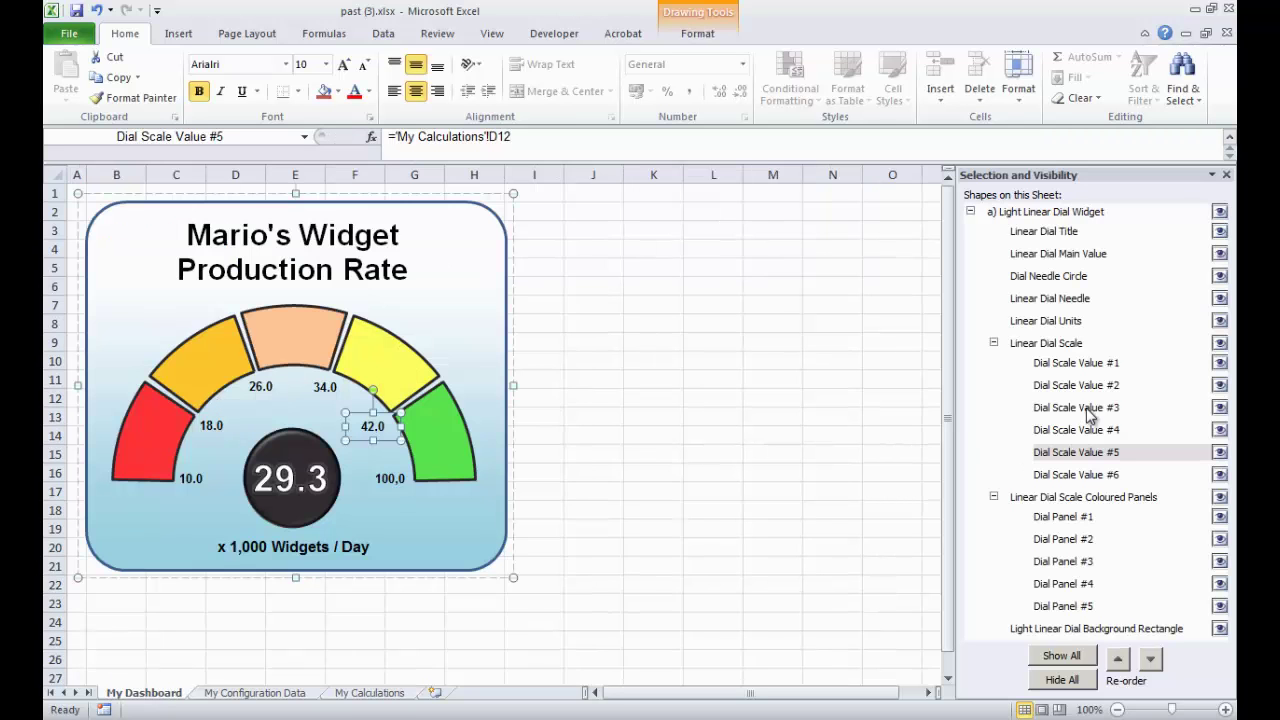
Link the sixth scale label to the maximum in My Calculations D7
click(1062, 469)
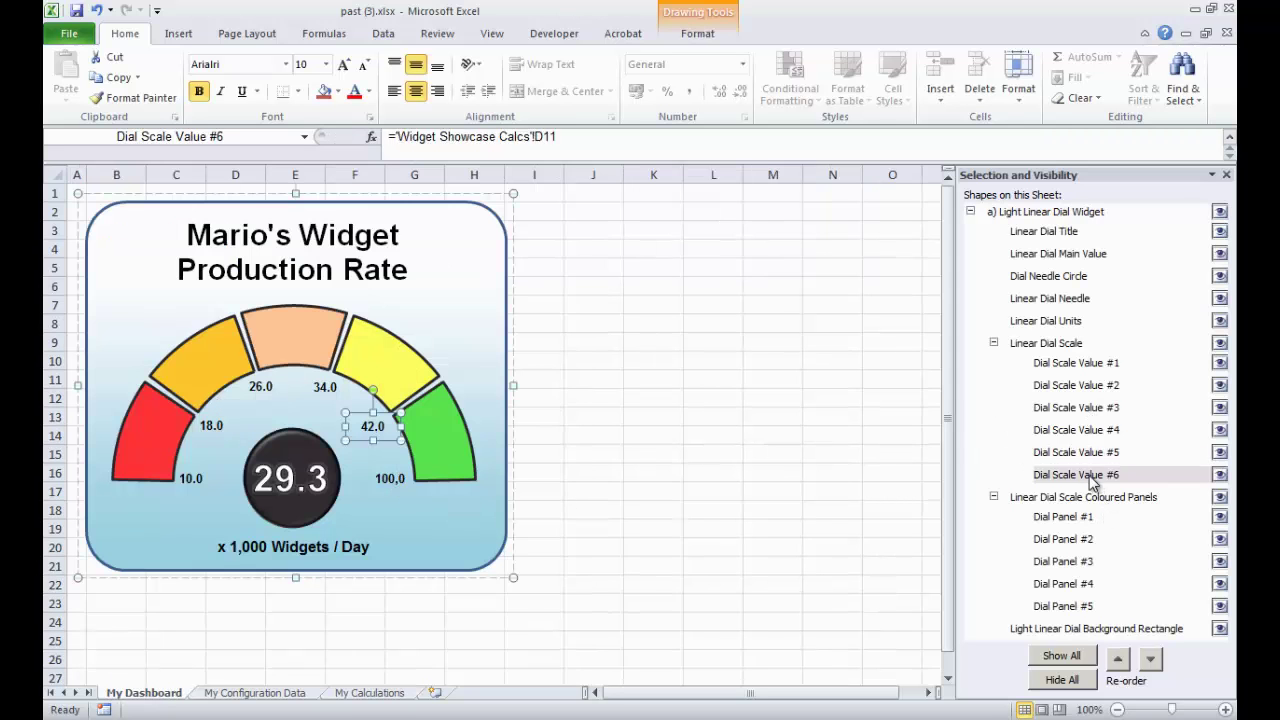
drag(562, 139, 368, 130)
text(=)
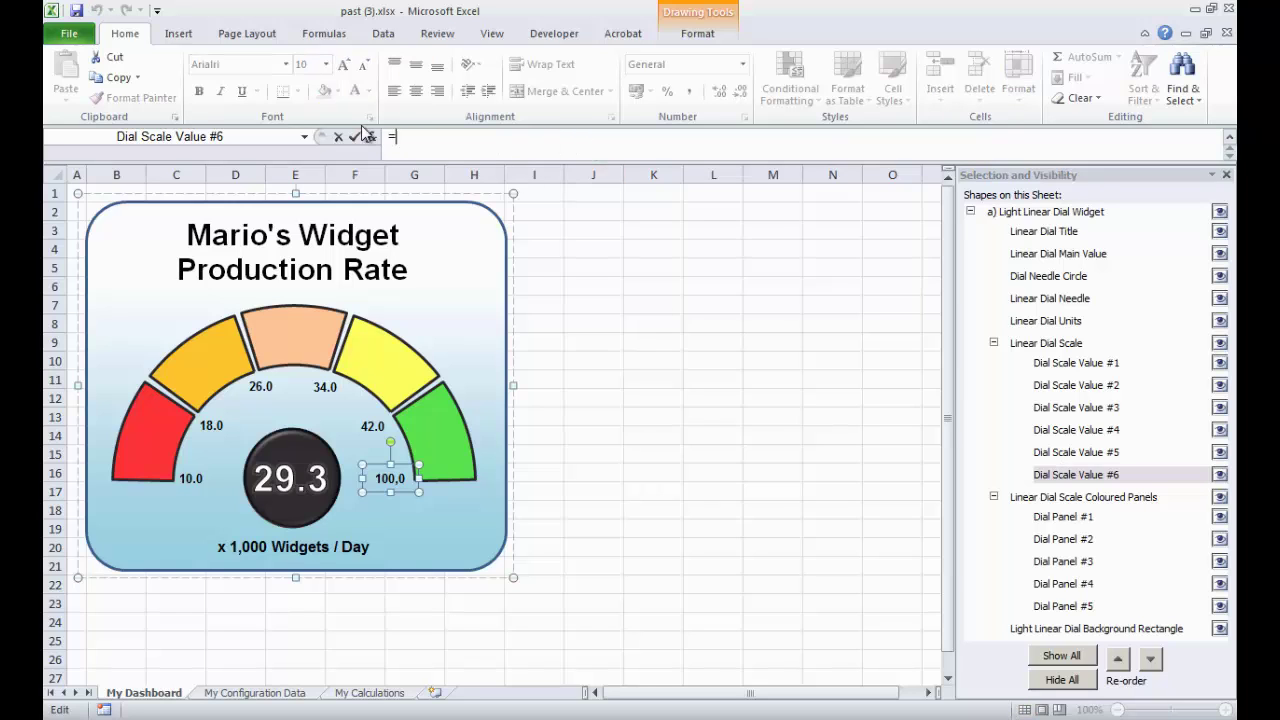
click(369, 692)
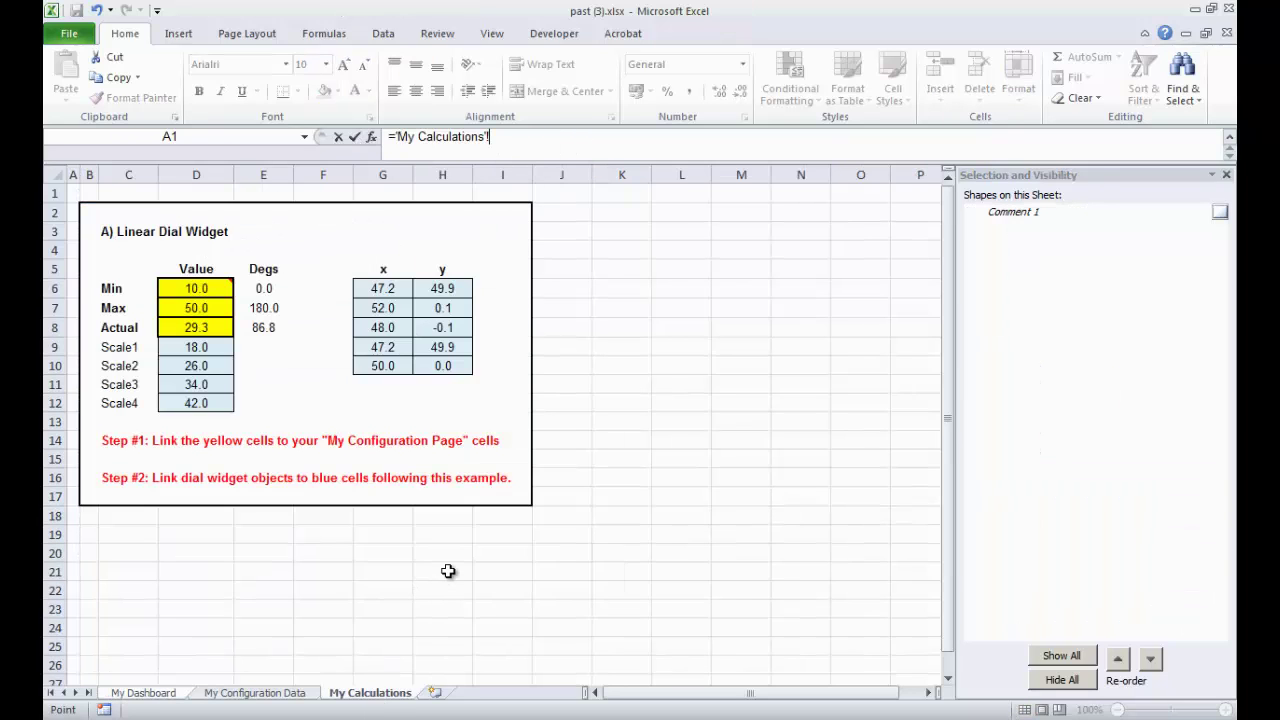
click(201, 309)
key(Return)
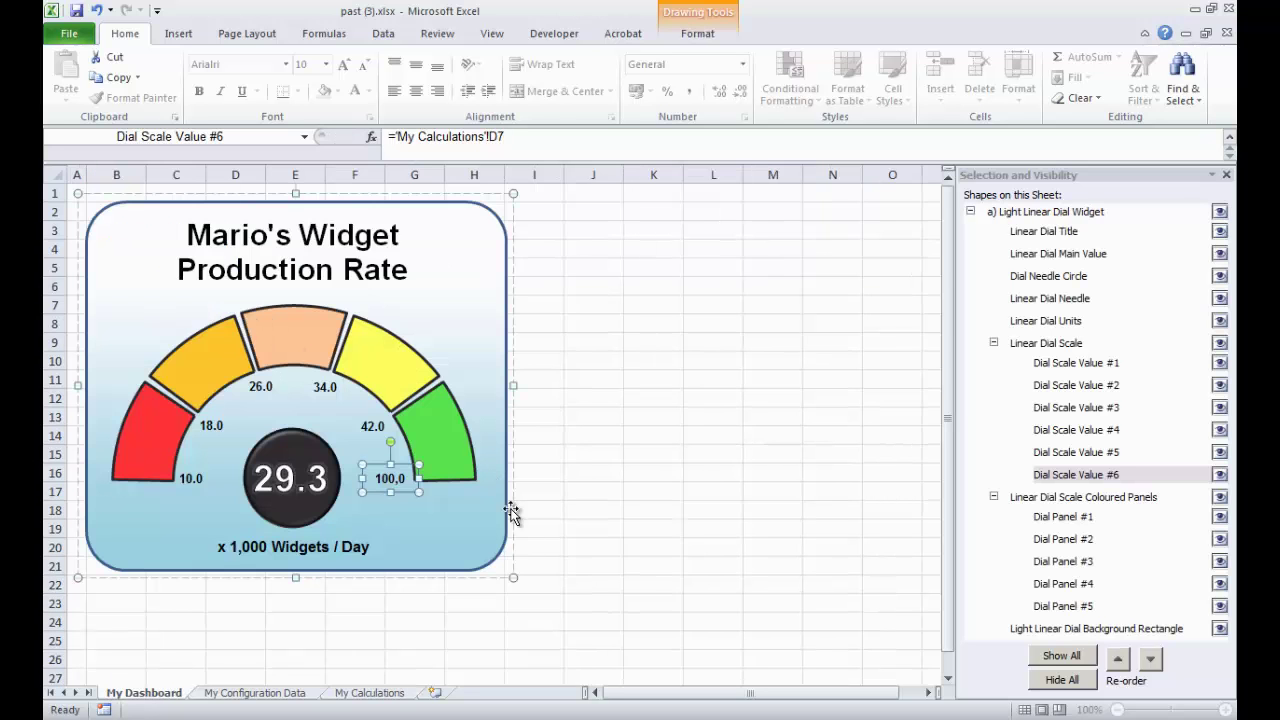
click(638, 590)
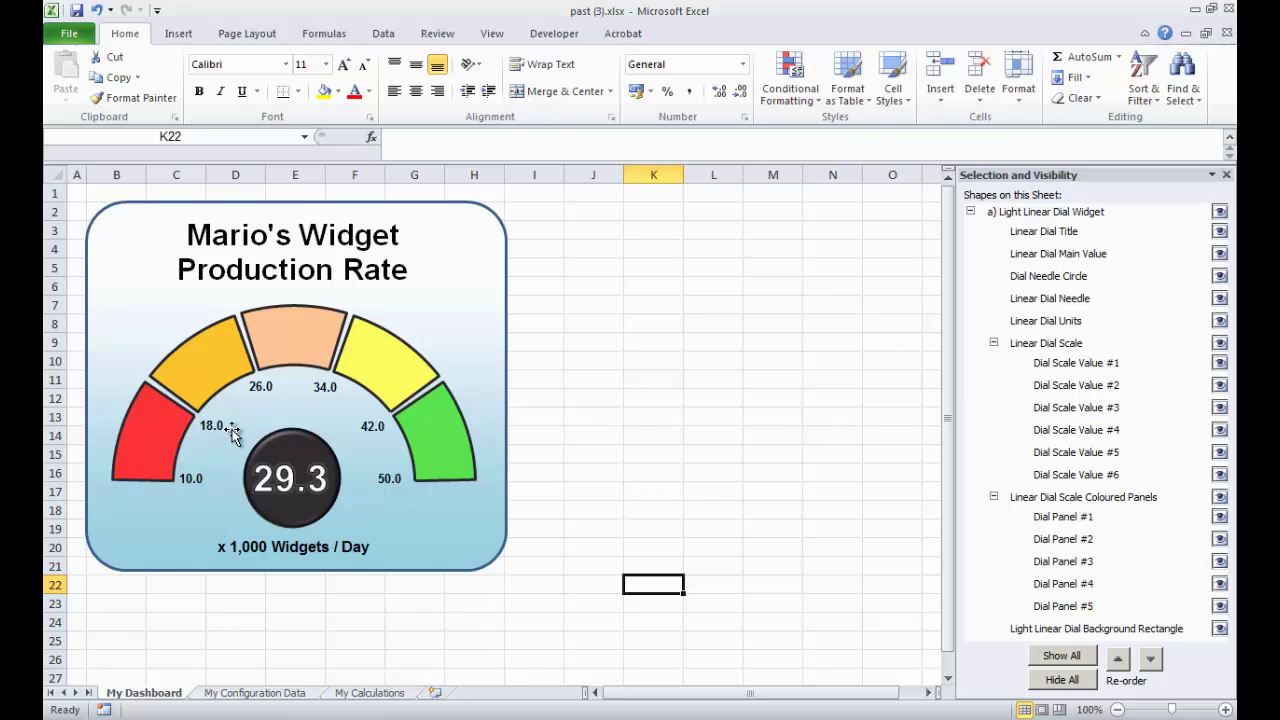
Set Minimum Value to 0 and Maximum Value to 80, then check the rescaled dashboard gauge
click(258, 697)
click(400, 392)
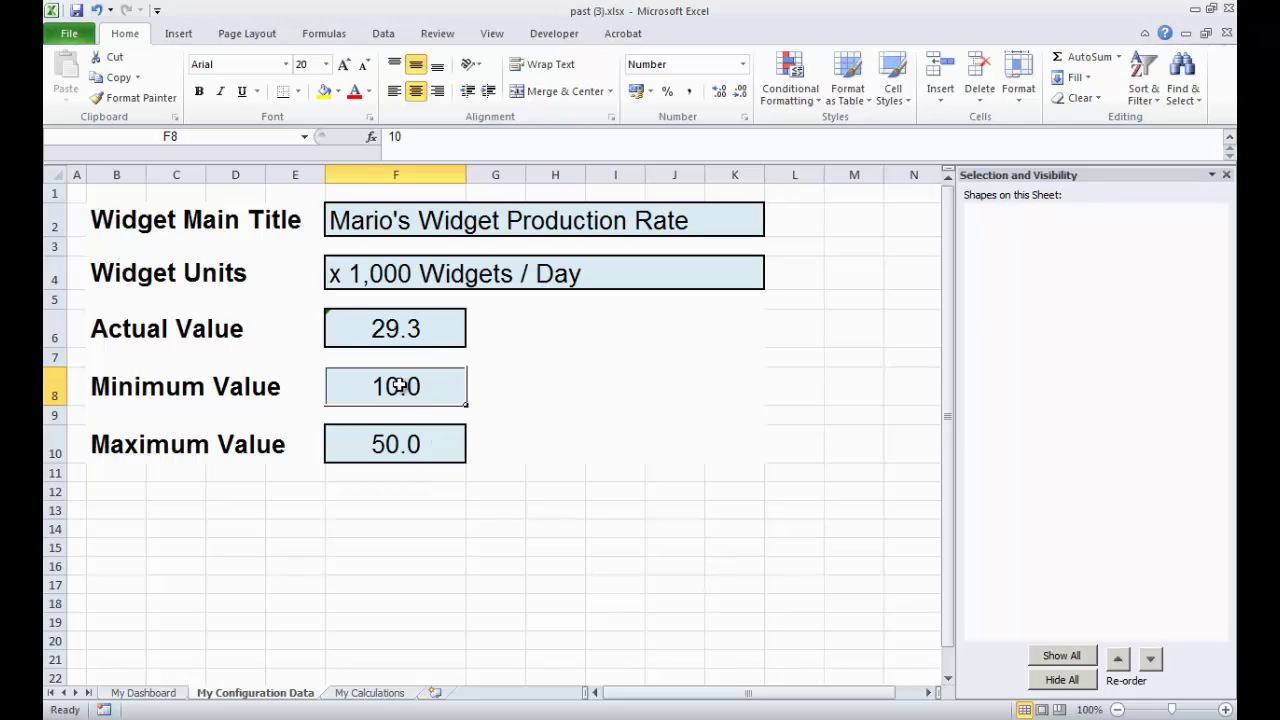
double_click(395, 136)
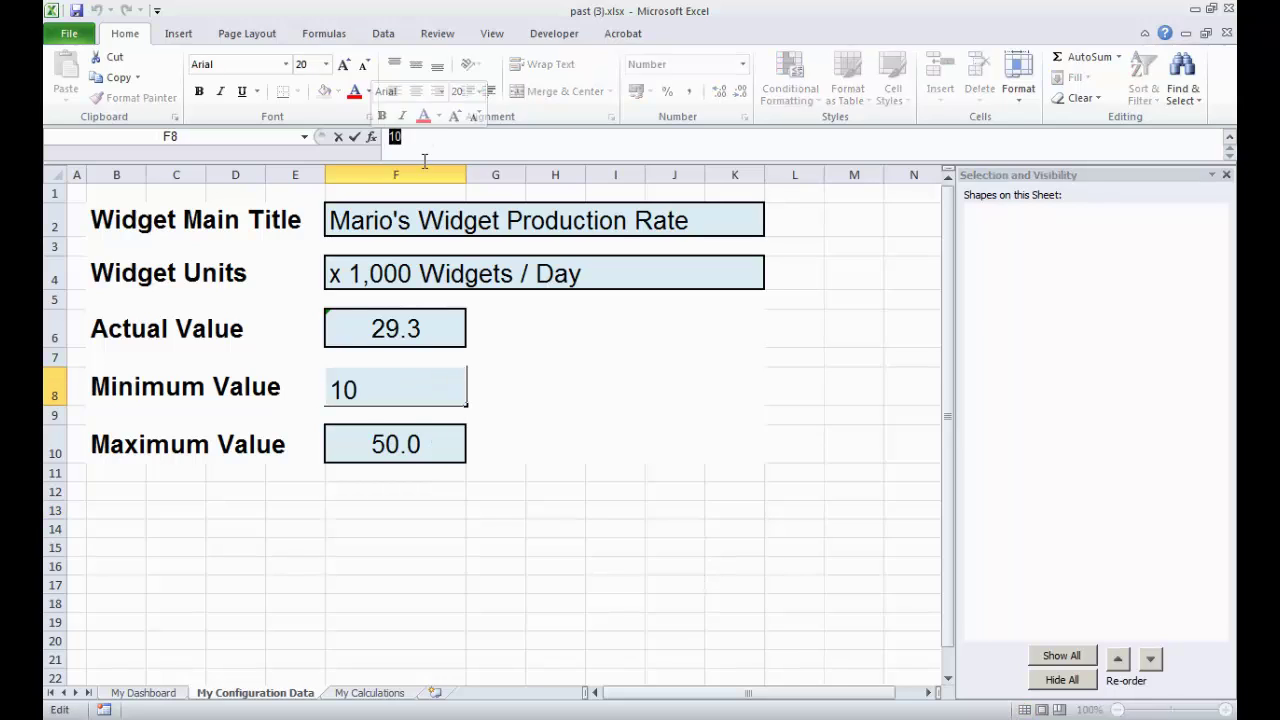
text(0)
key(Return)
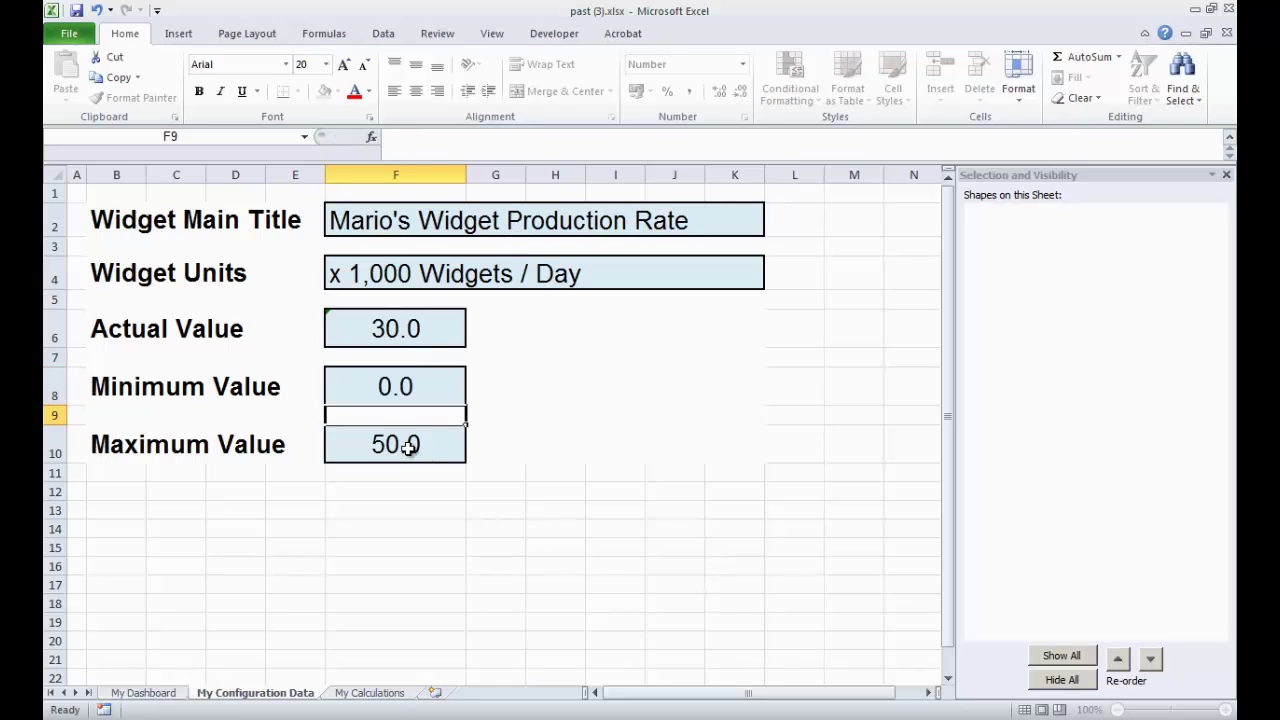
click(408, 447)
double_click(395, 136)
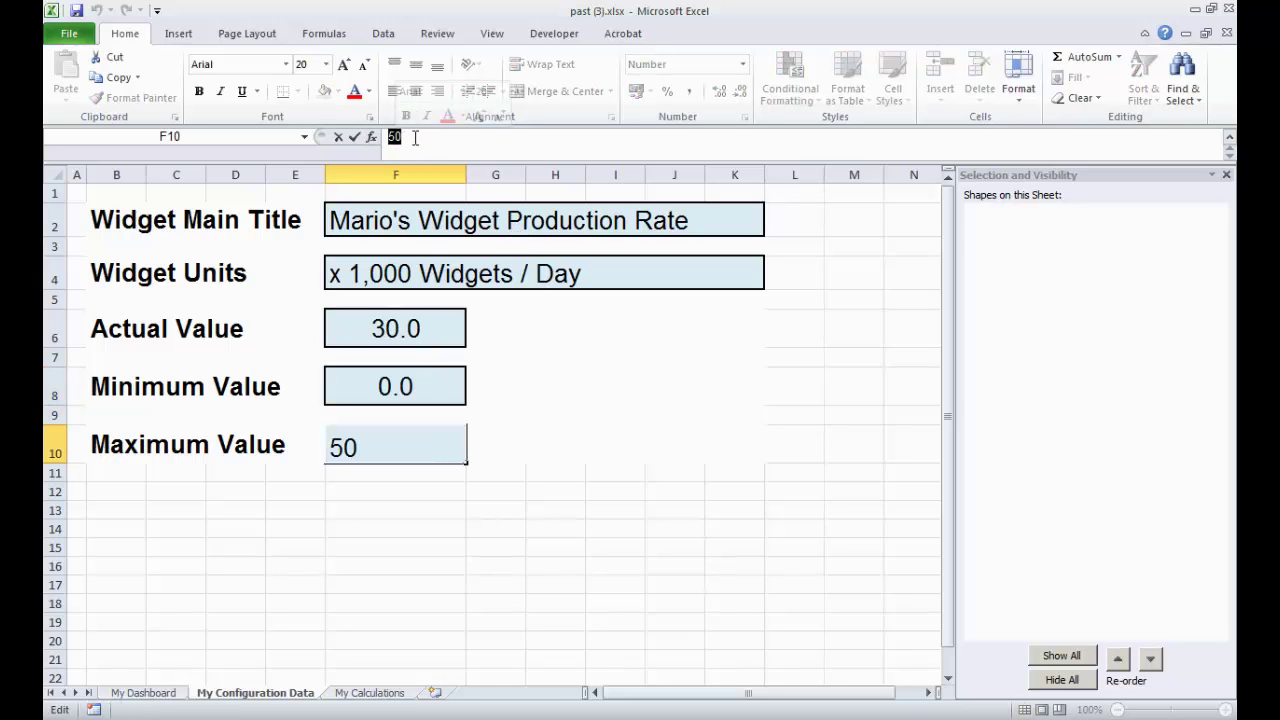
text(80)
key(Return)
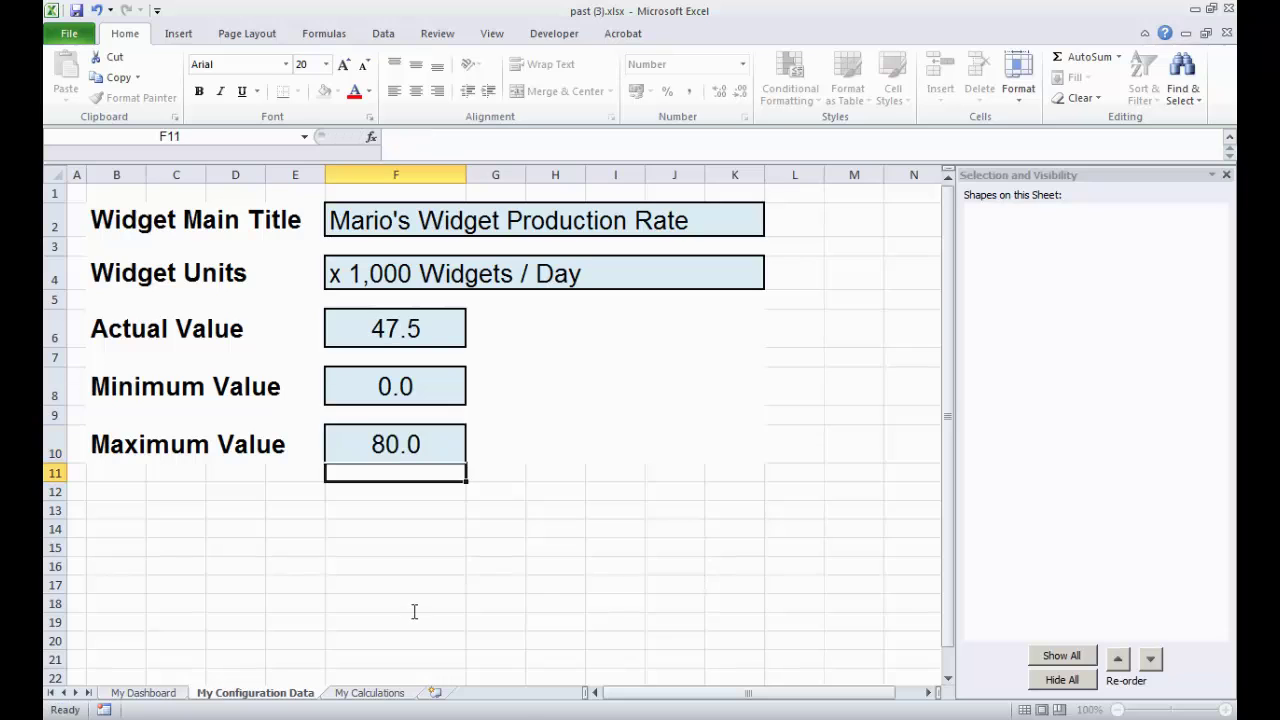
click(369, 693)
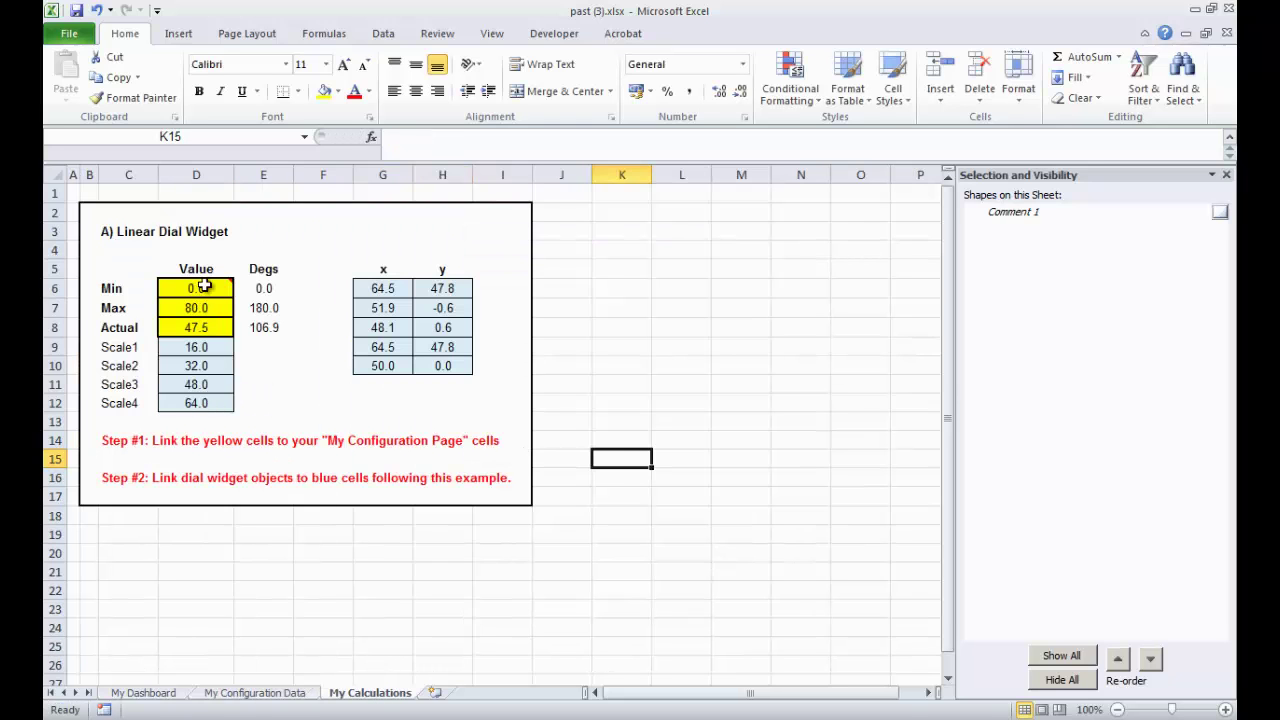
click(166, 696)
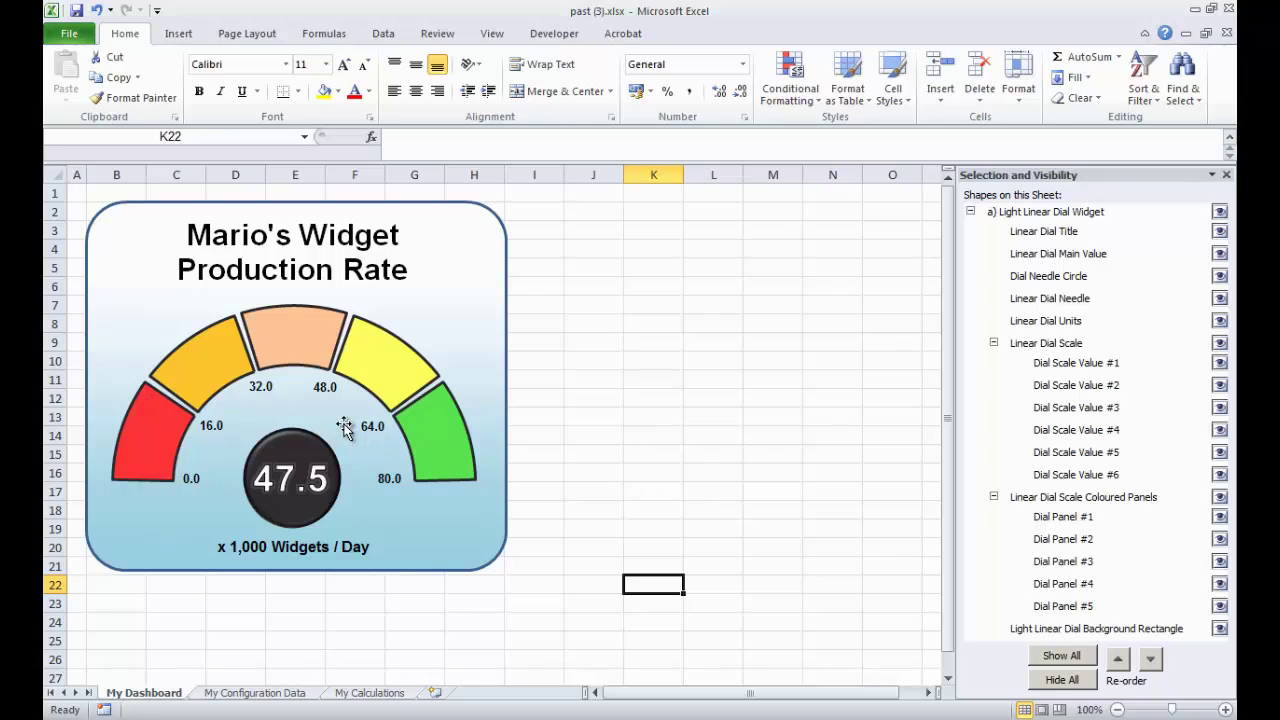
Copy the Light Linear Dial Widget group onto My Dashboard, then remove the pasted copy
click(361, 608)
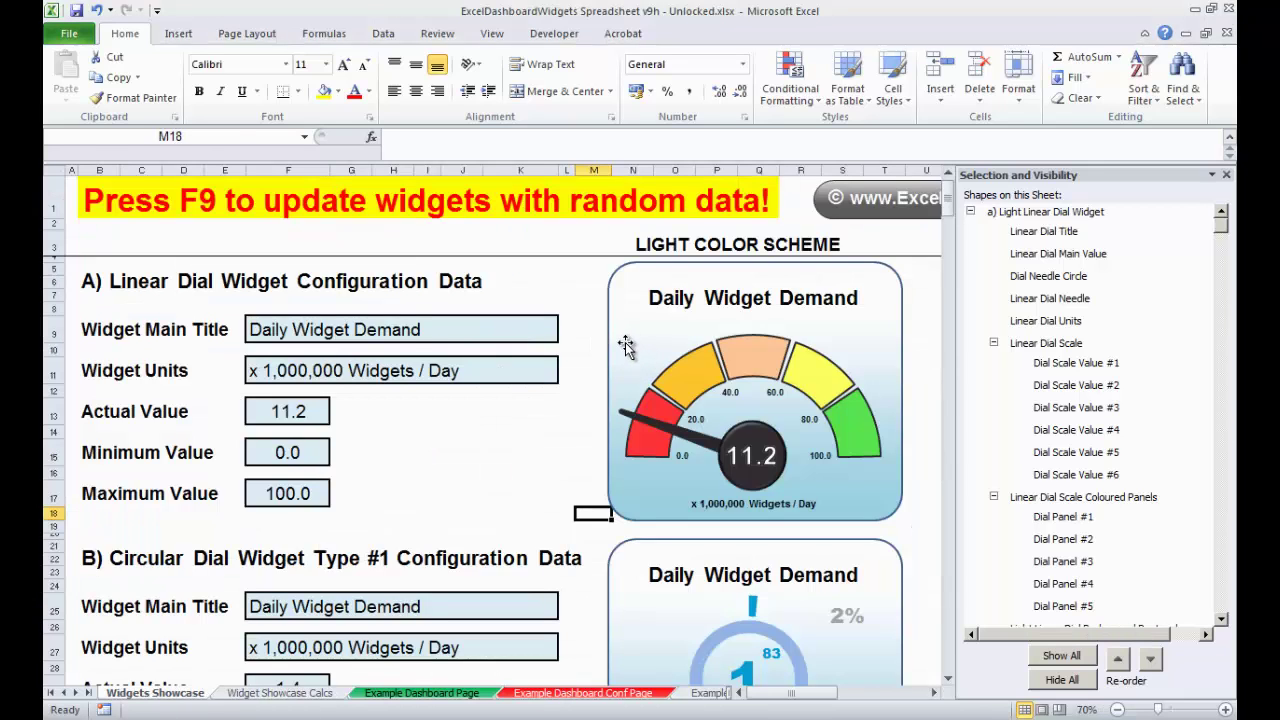
click(626, 346)
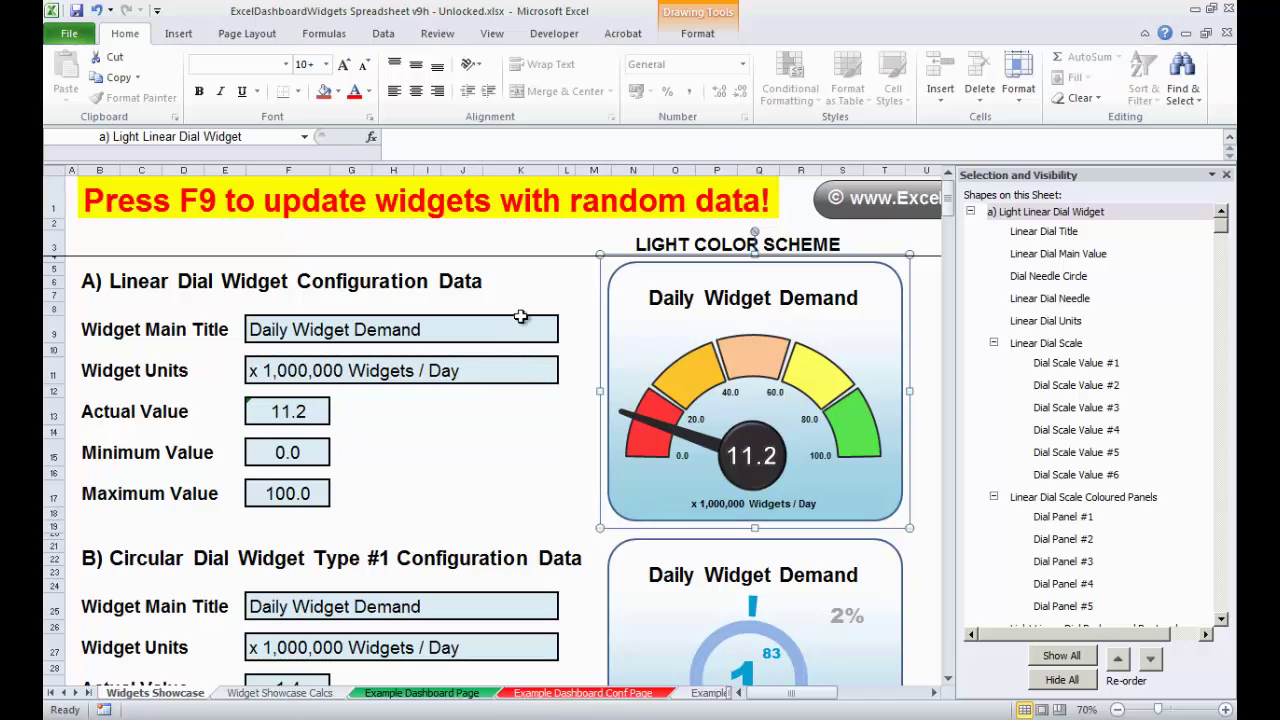
key(ctrl+c)
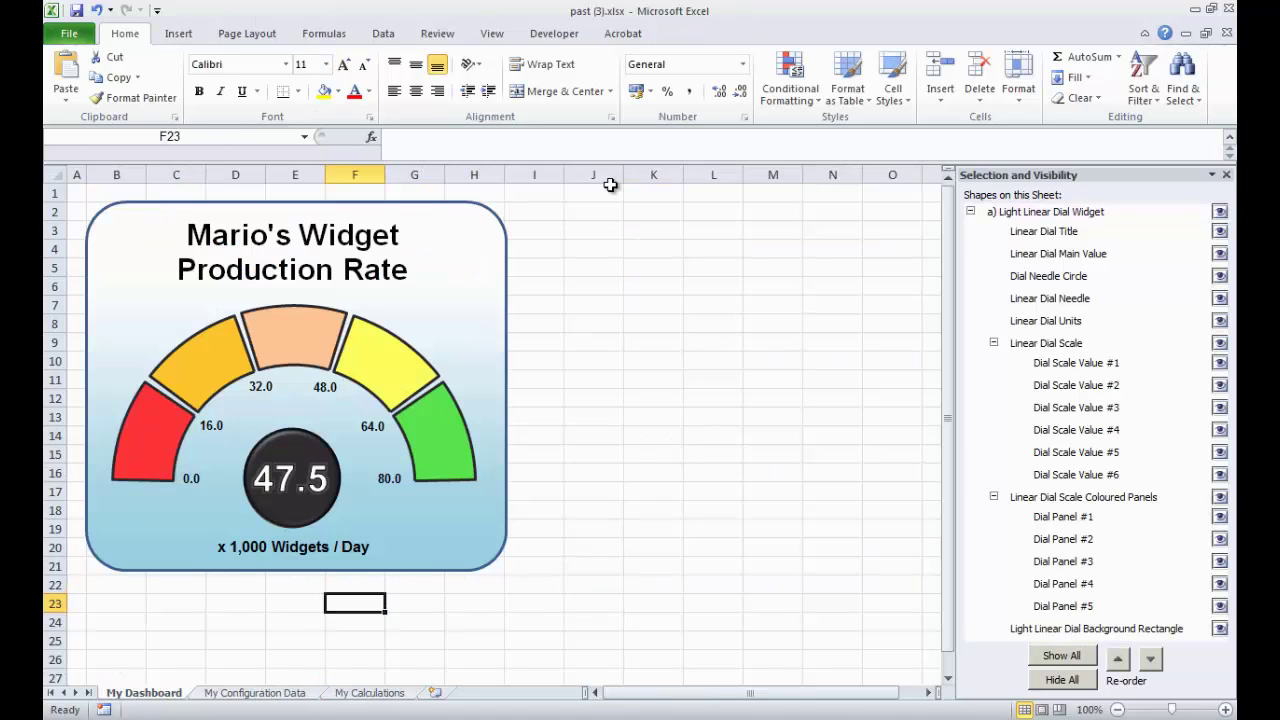
click(579, 214)
key(ctrl+v)
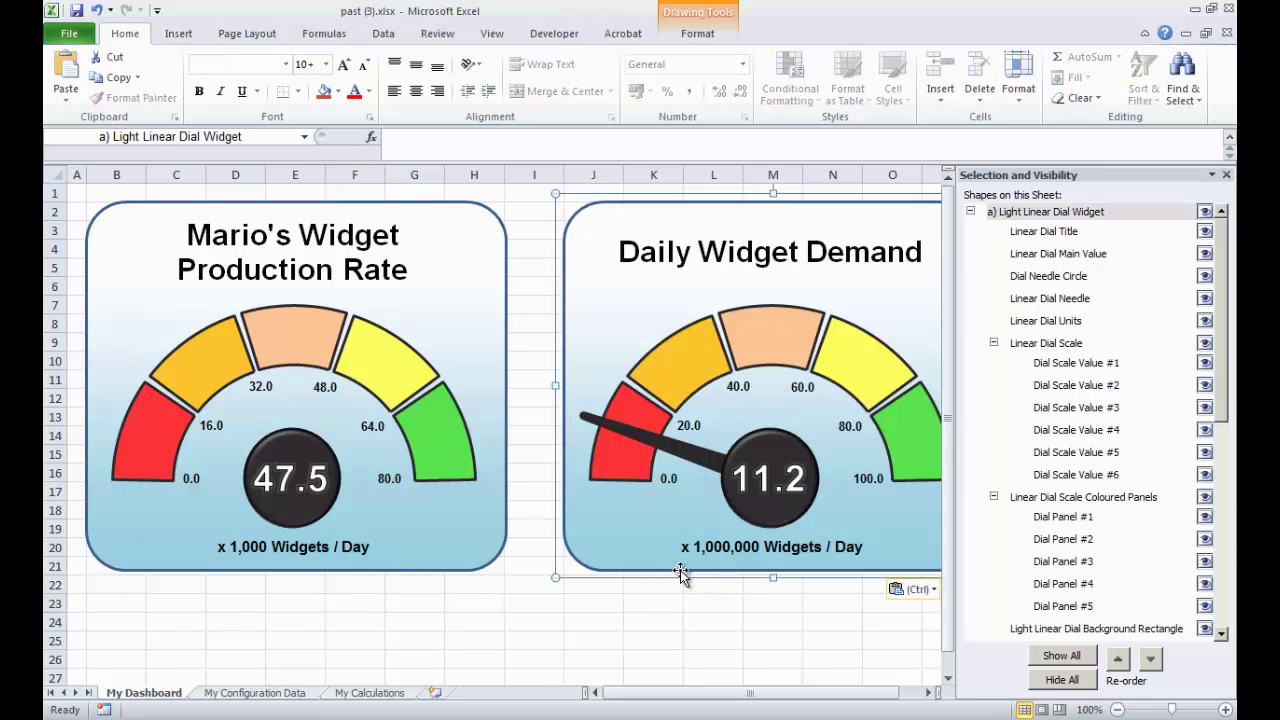
key(Delete)
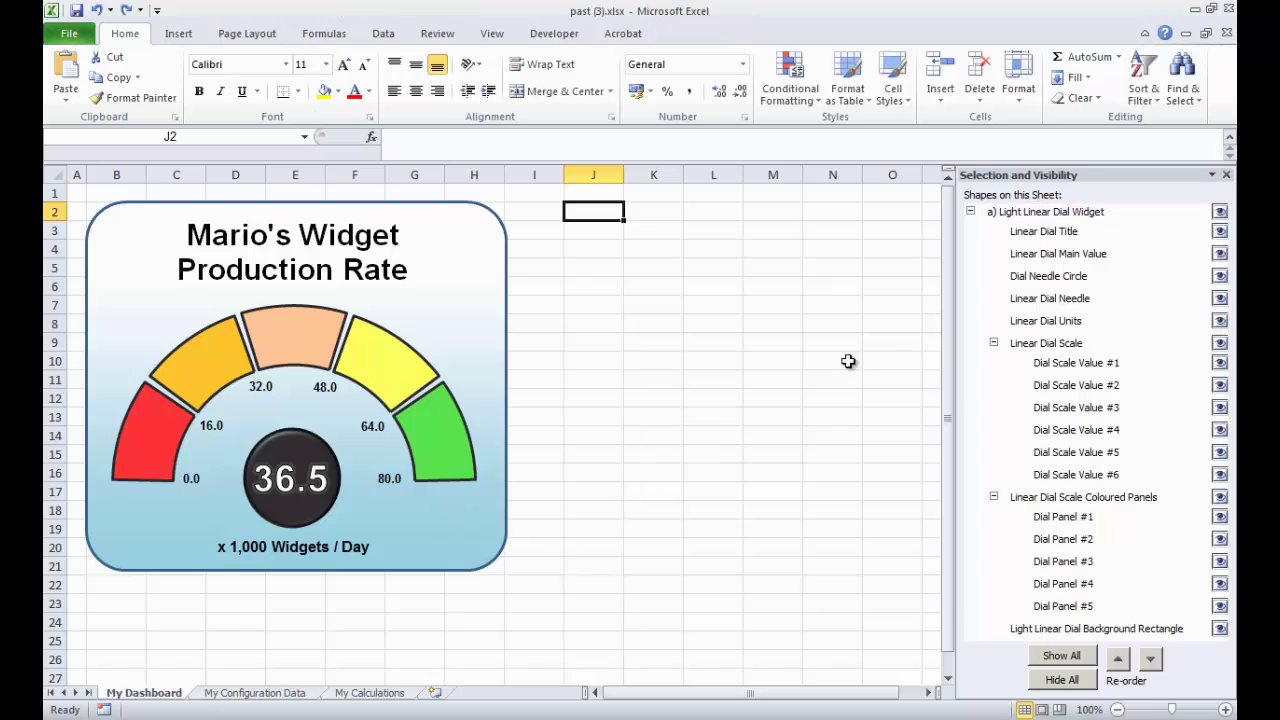
click(1044, 298)
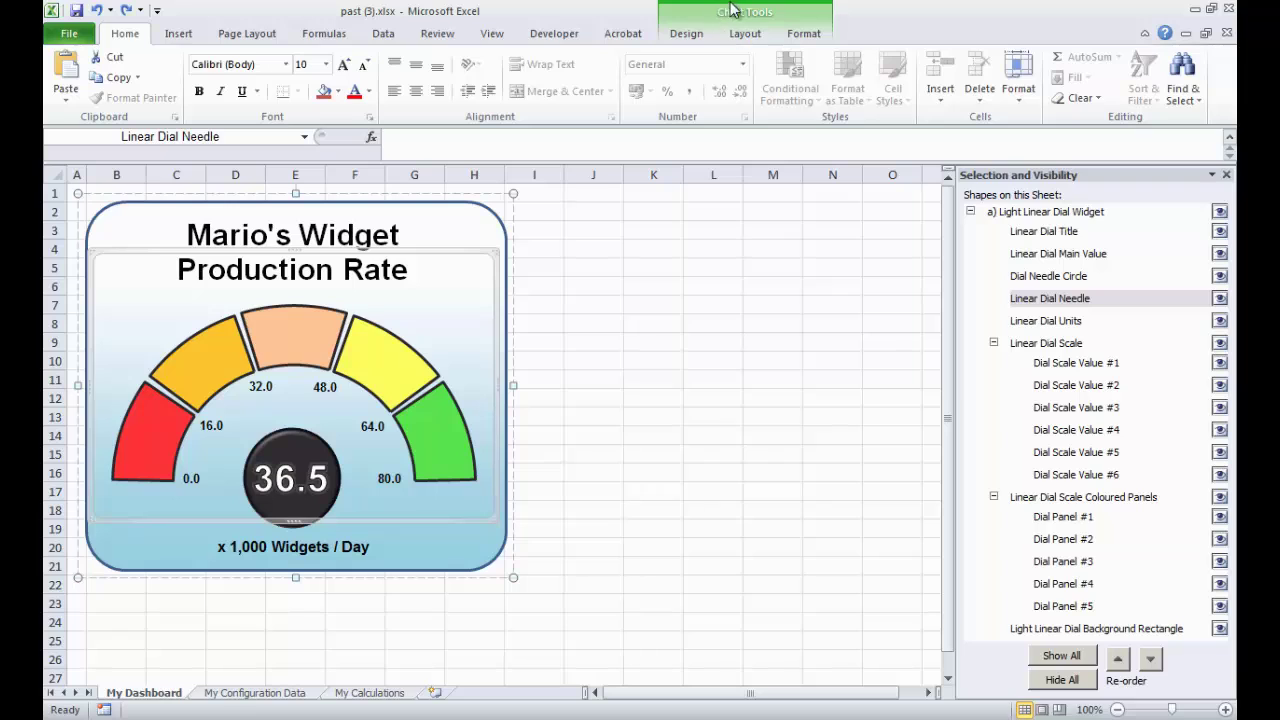
click(688, 36)
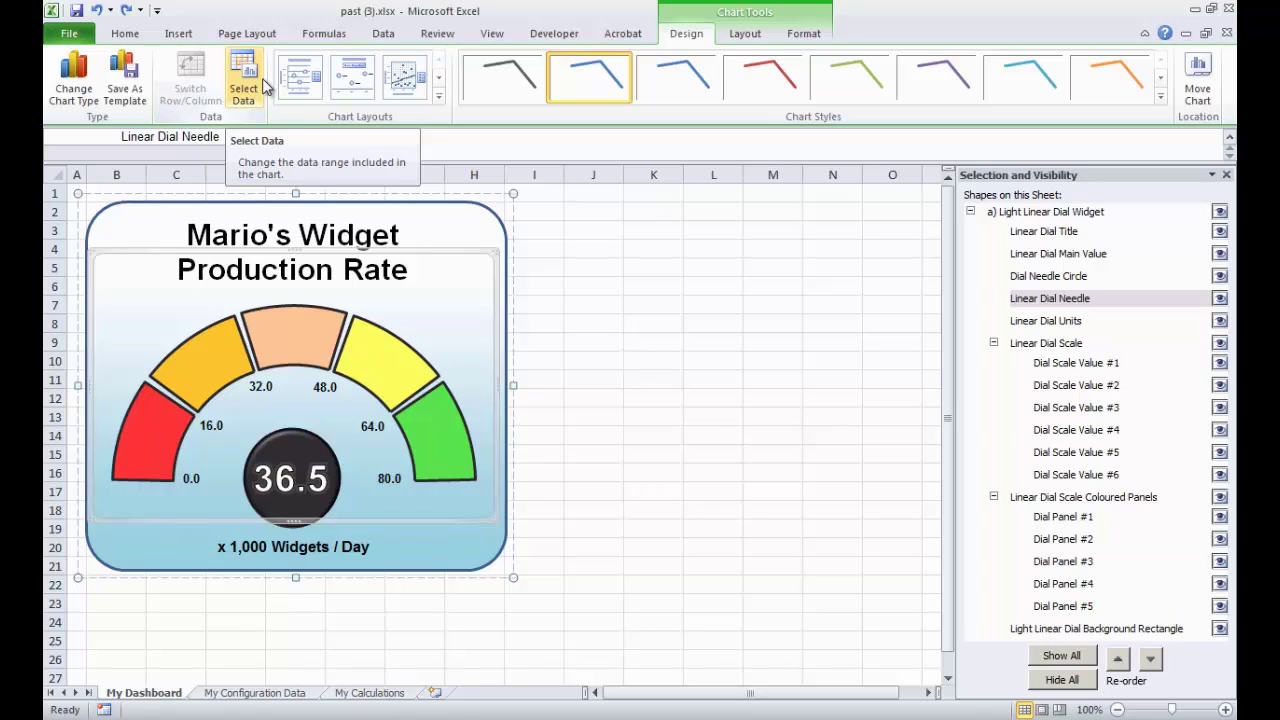
key(Escape)
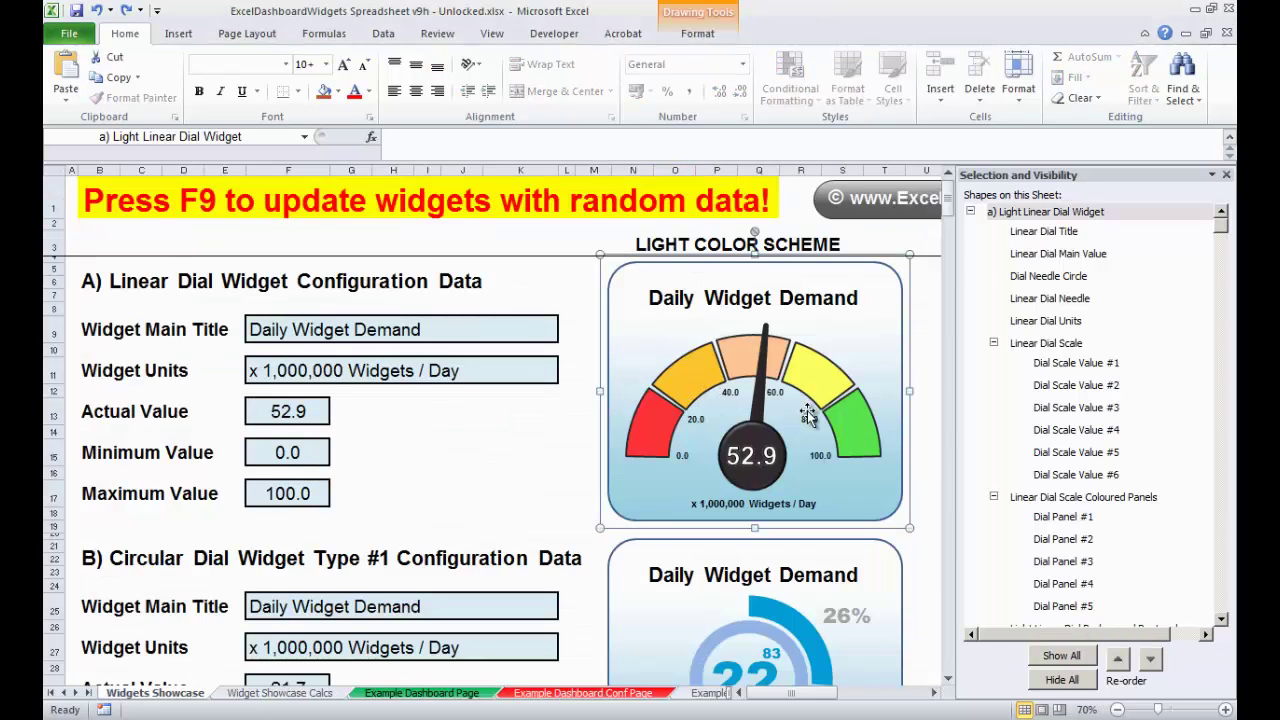
click(1052, 280)
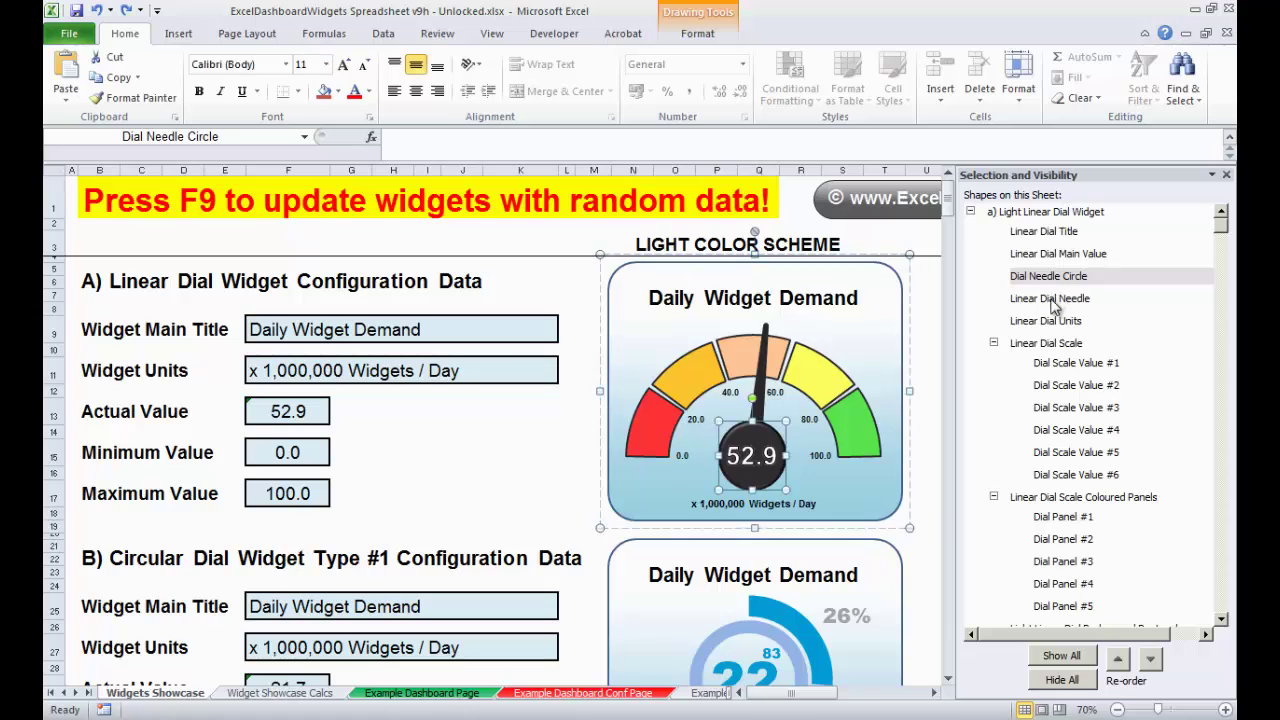
click(1050, 299)
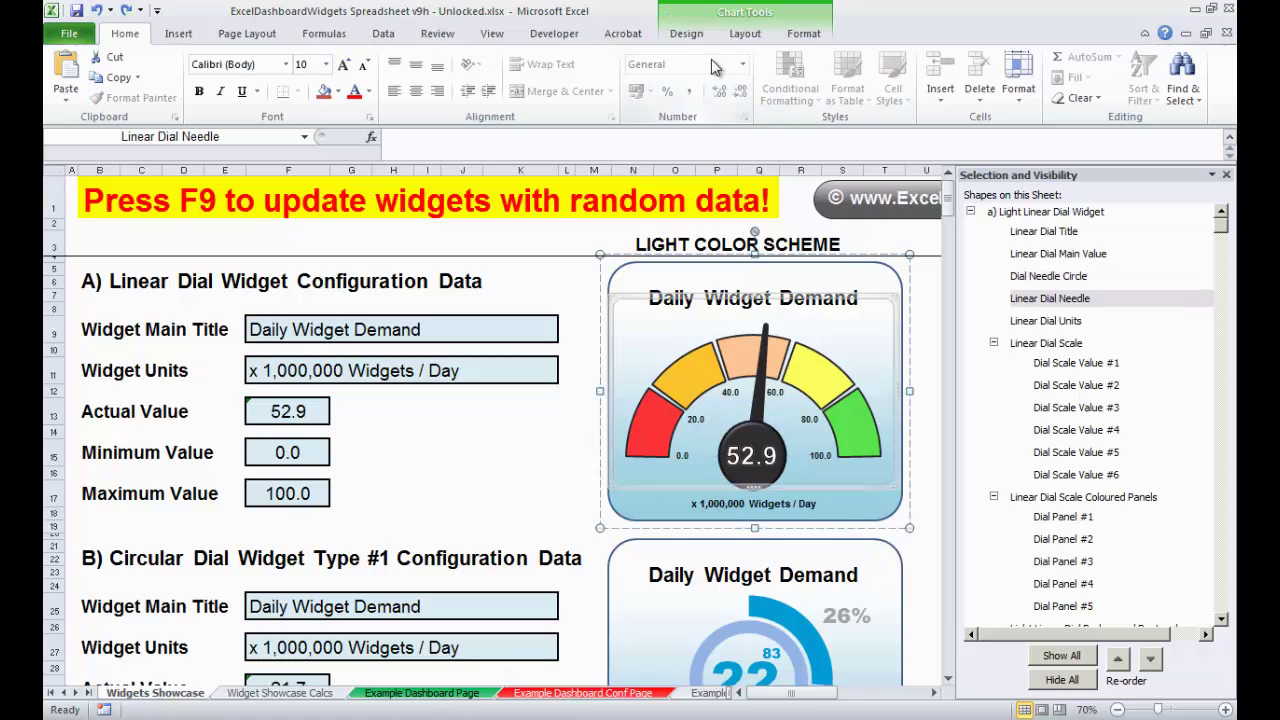
click(686, 33)
click(243, 80)
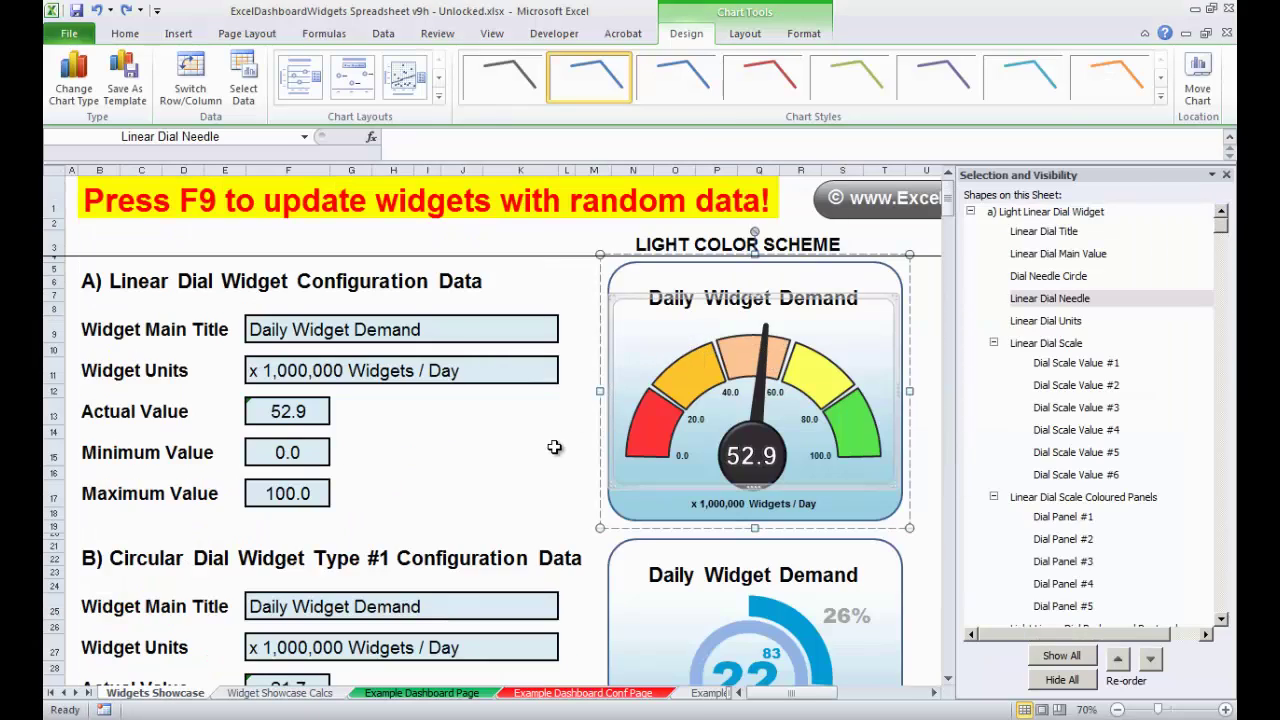
key(alt+Tab)
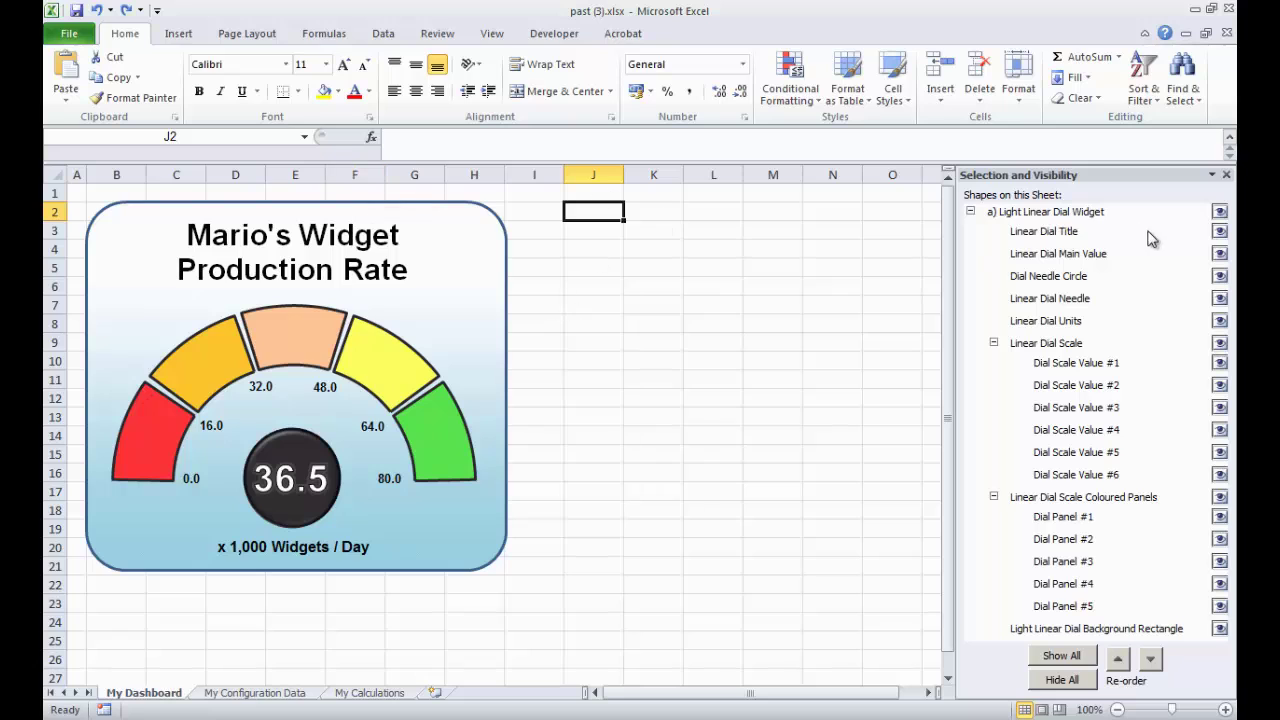
Change the Linear Dial Needle chart's data range to My Calculations G5:H10
click(1071, 302)
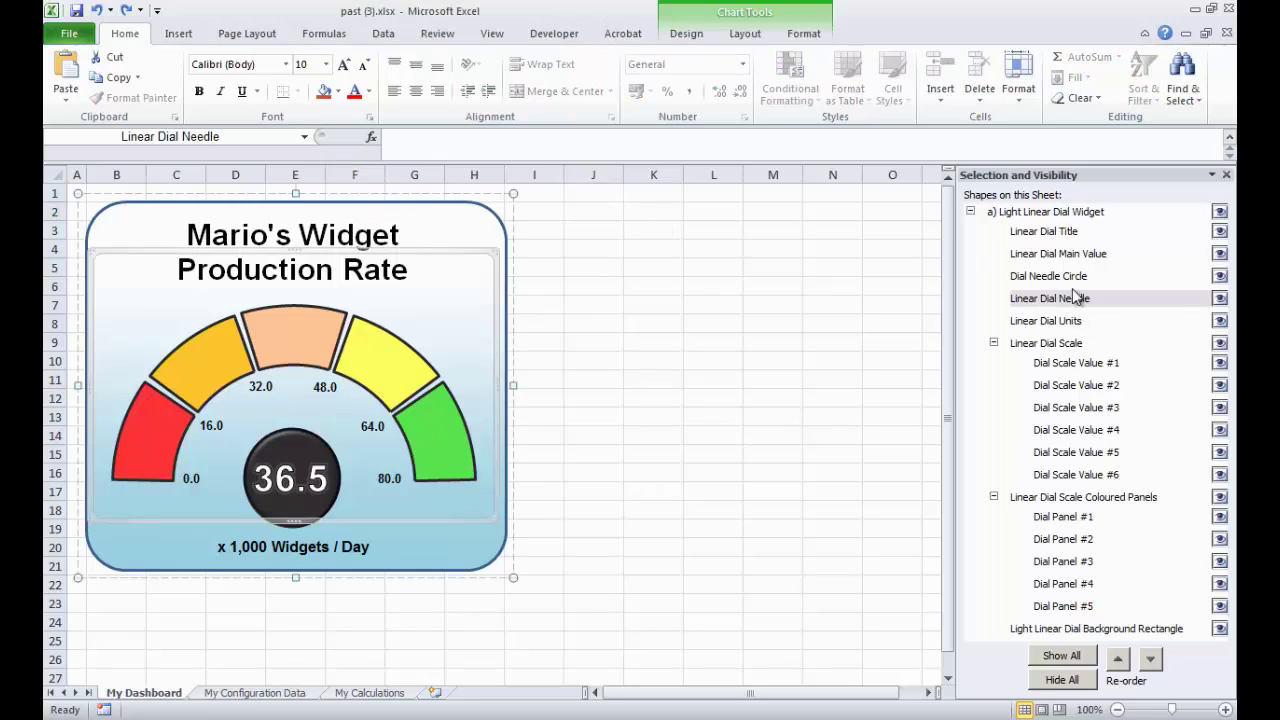
click(688, 36)
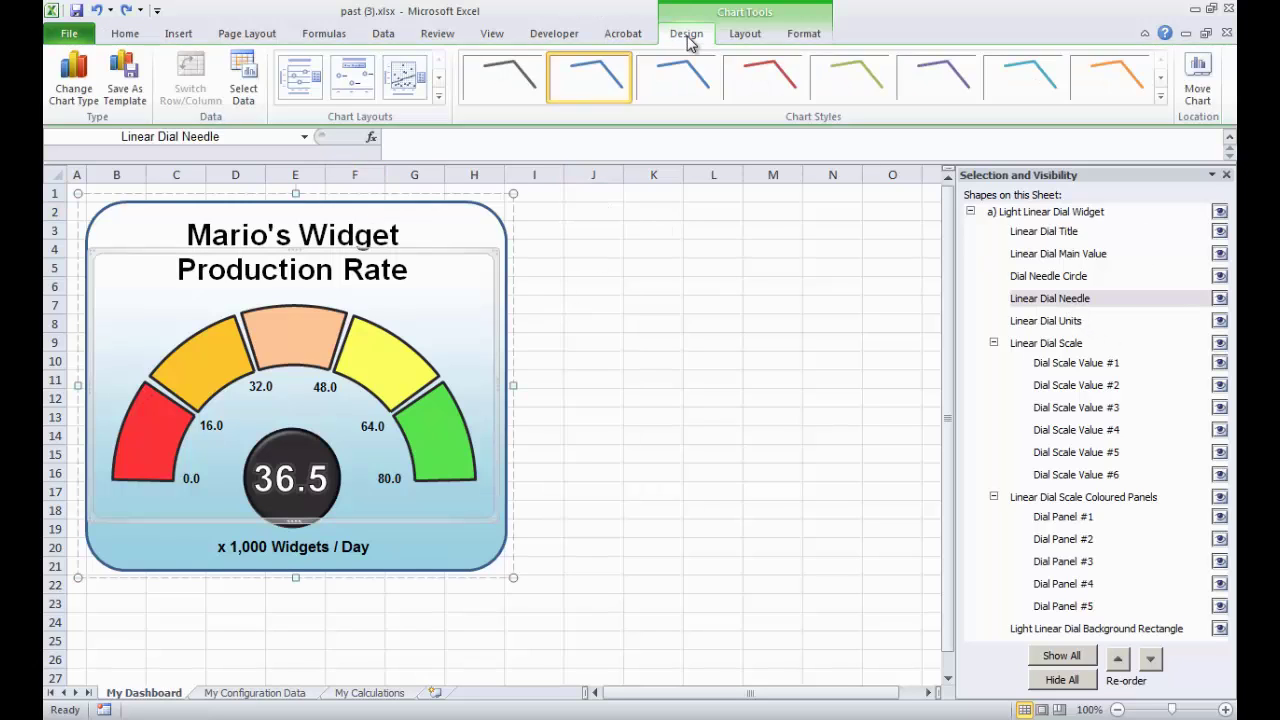
click(240, 90)
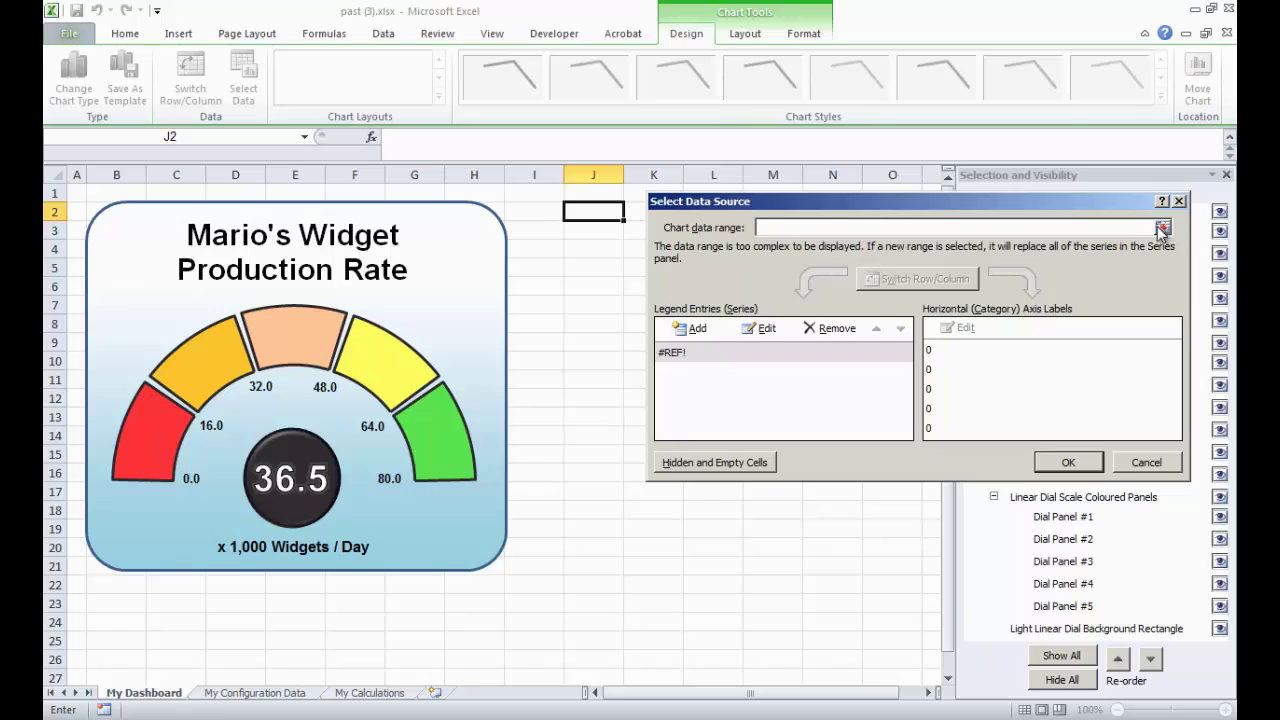
click(1163, 229)
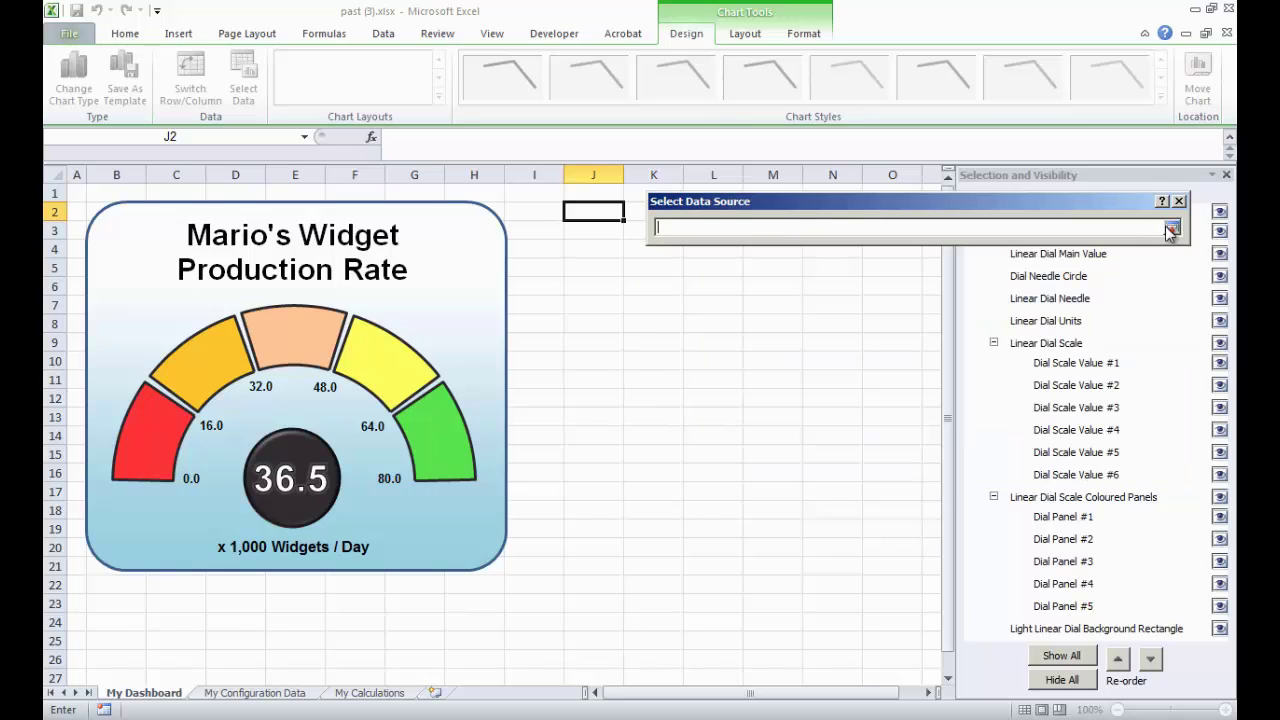
click(386, 694)
drag(380, 270, 442, 366)
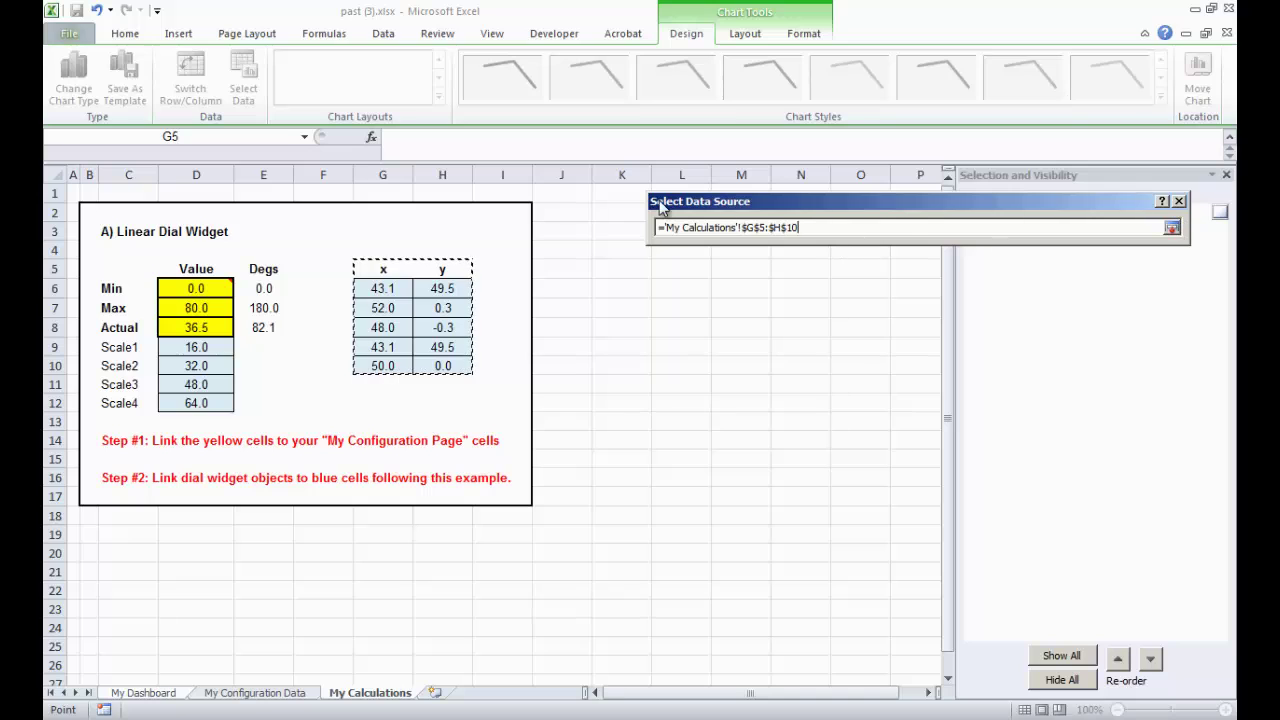
click(1172, 228)
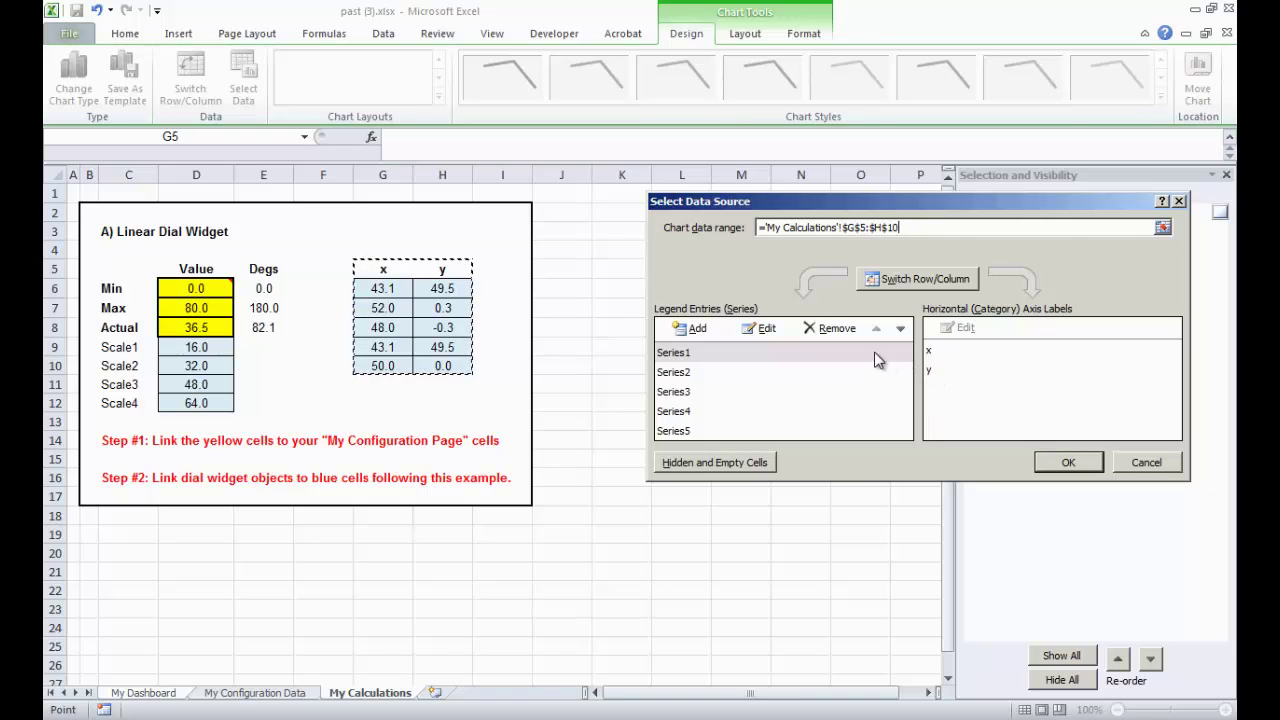
click(1071, 461)
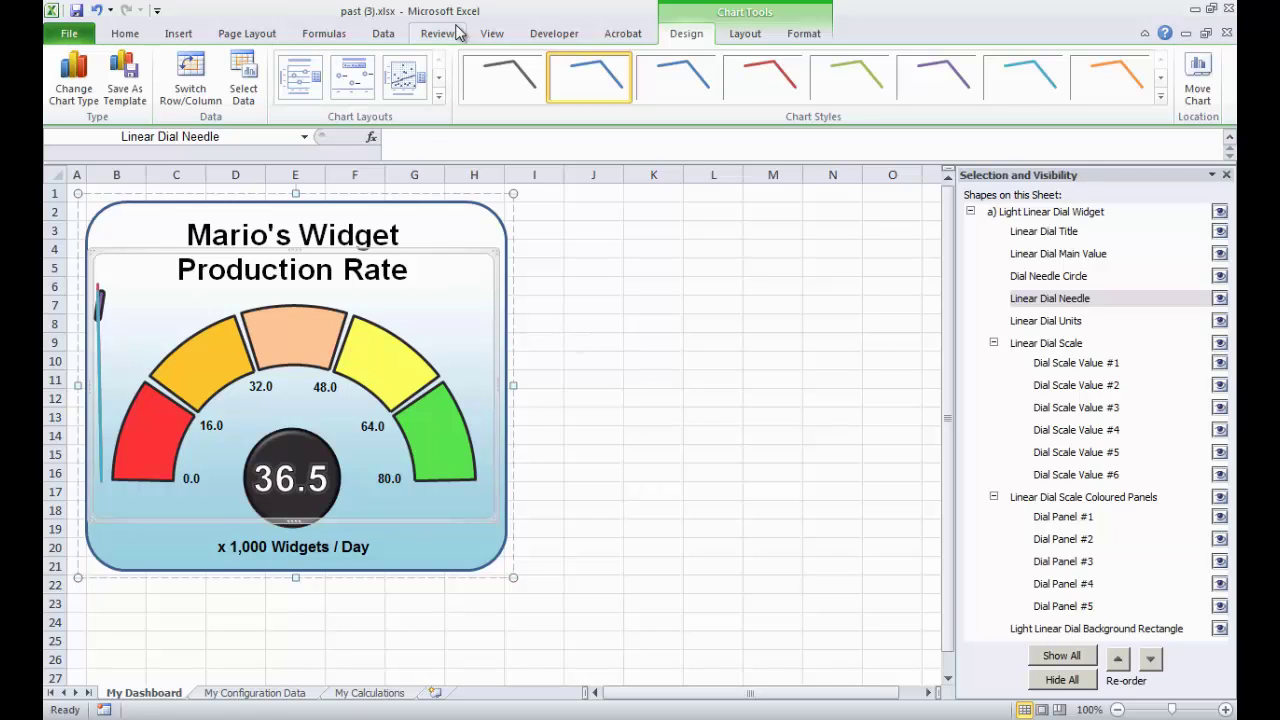
Remove Series1 through Series5 from the needle chart's data source
click(243, 90)
click(673, 352)
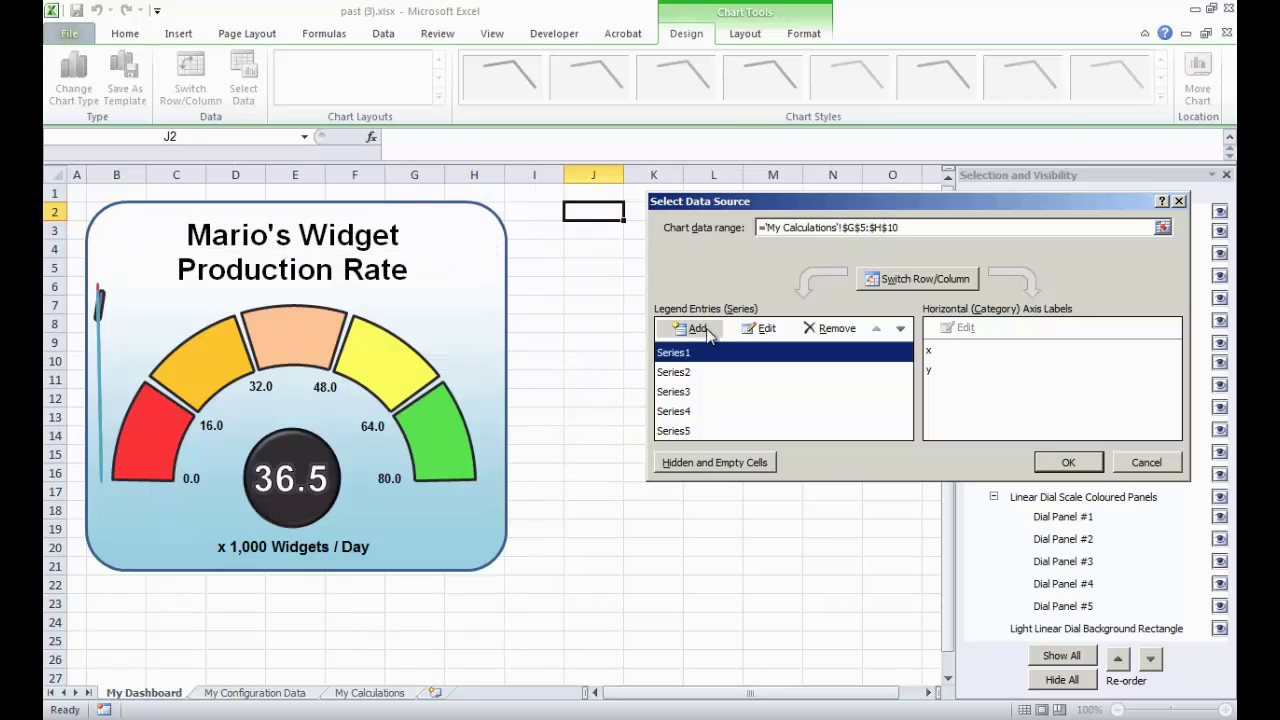
click(830, 330)
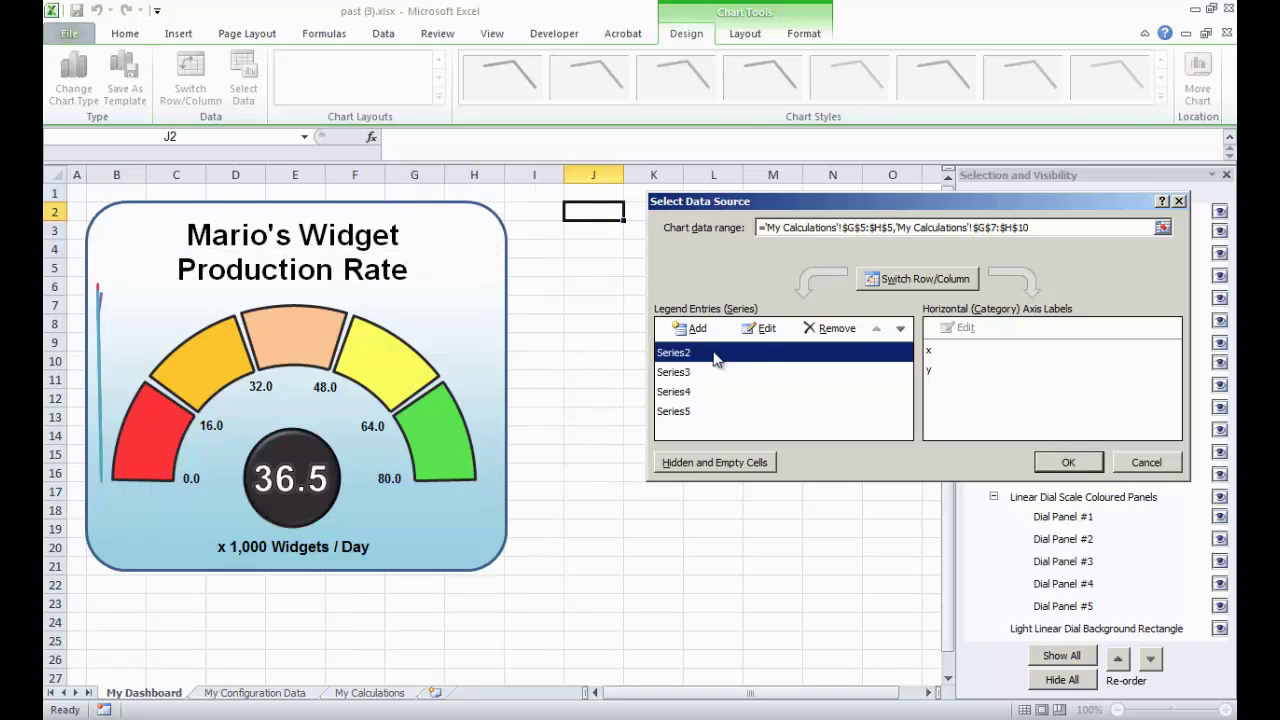
click(820, 330)
click(824, 334)
click(826, 336)
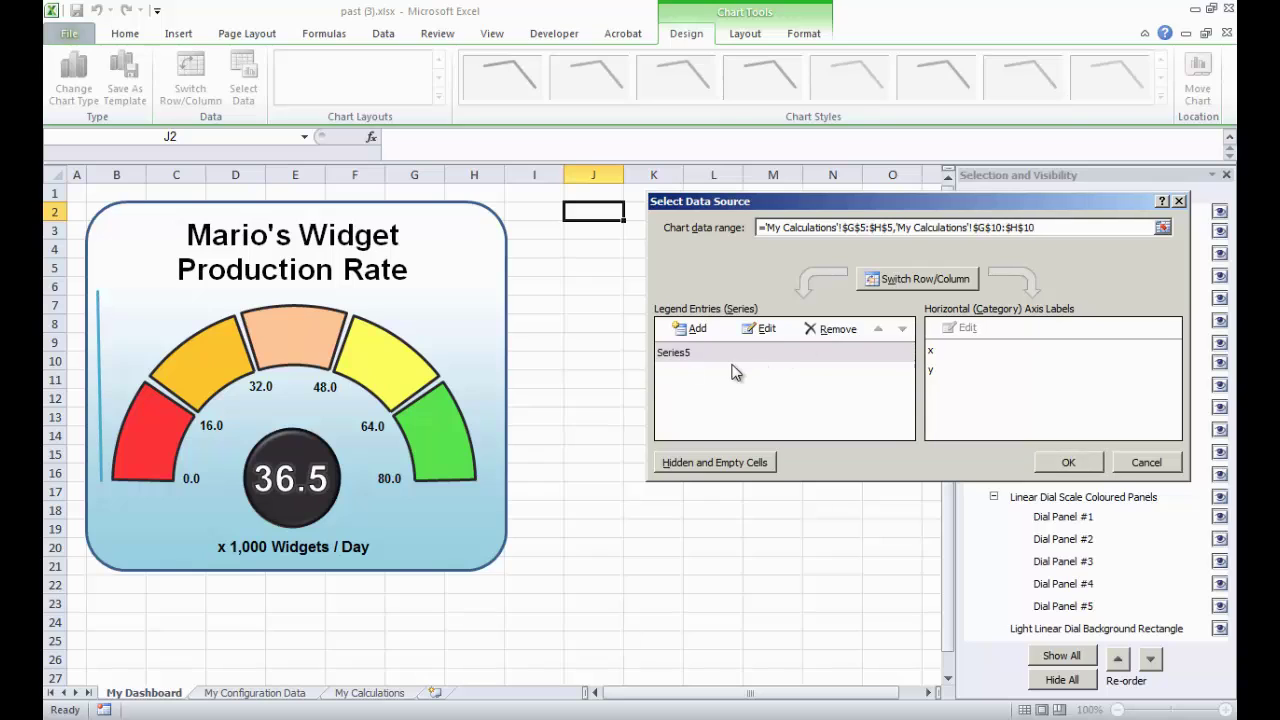
click(833, 331)
Add My Calculations G5:H10 as the needle chart's single data range so it points at 36.5
click(1162, 229)
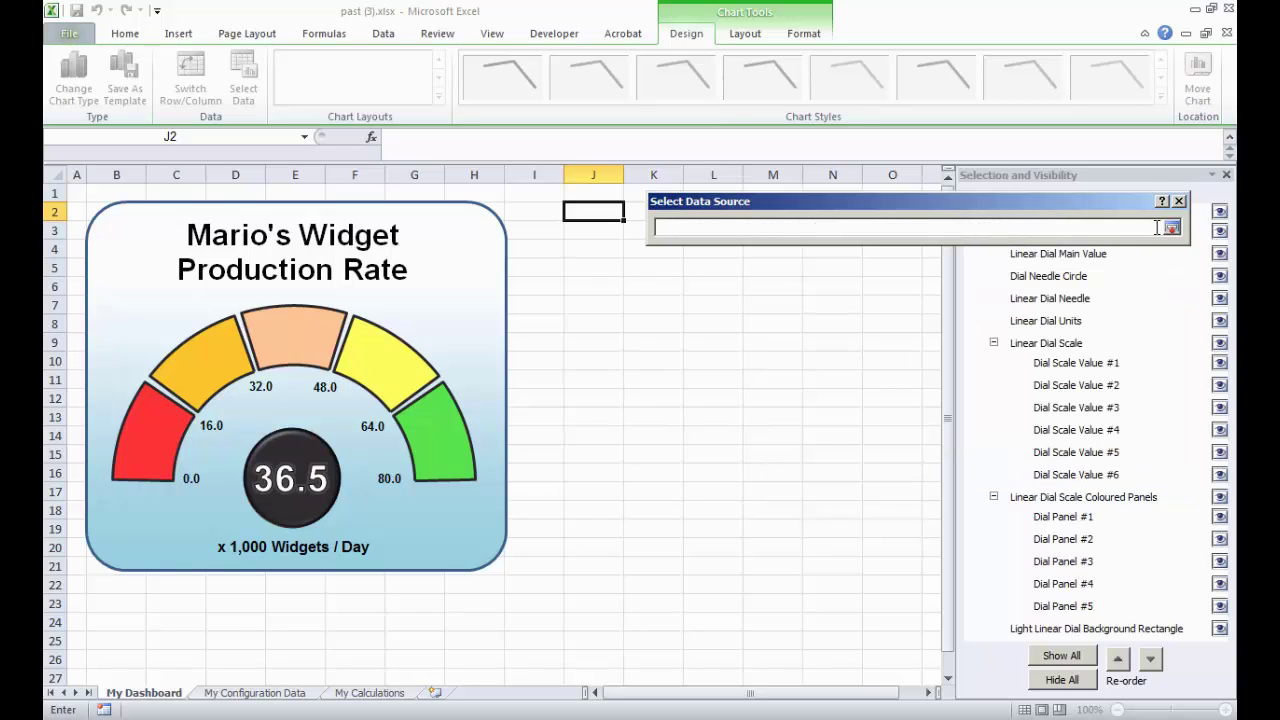
click(382, 692)
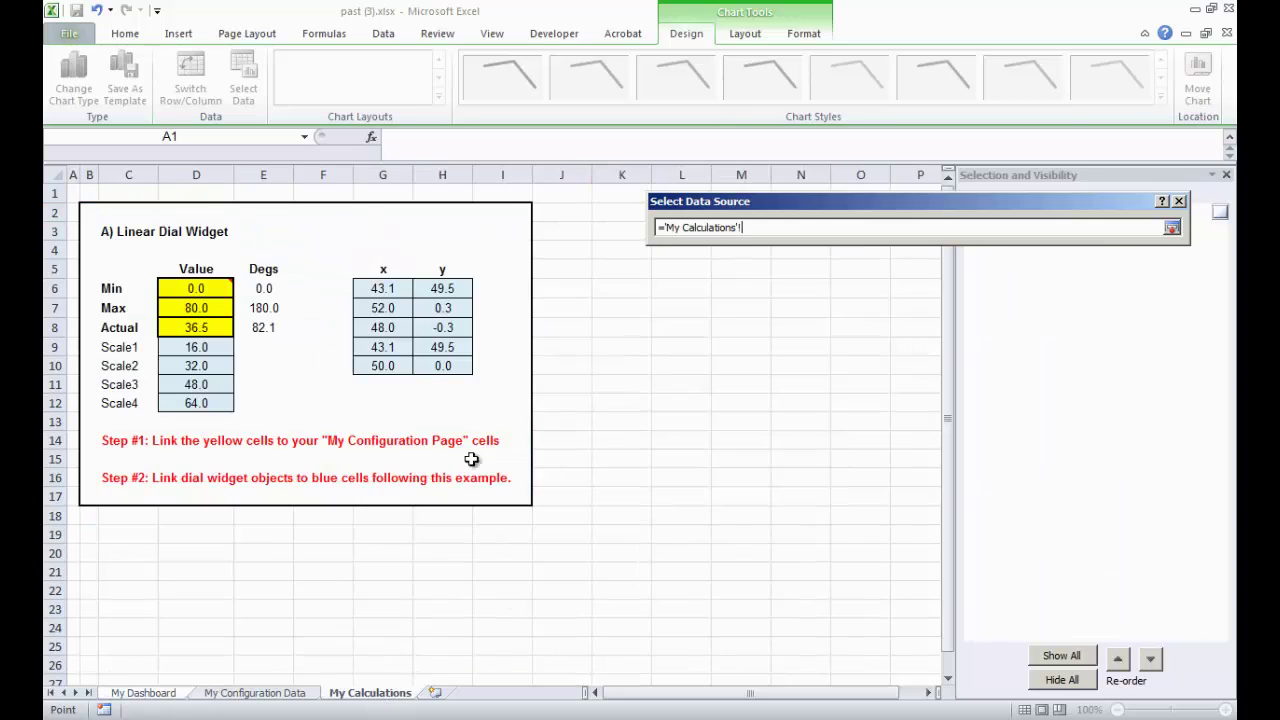
drag(370, 263, 442, 365)
click(1172, 229)
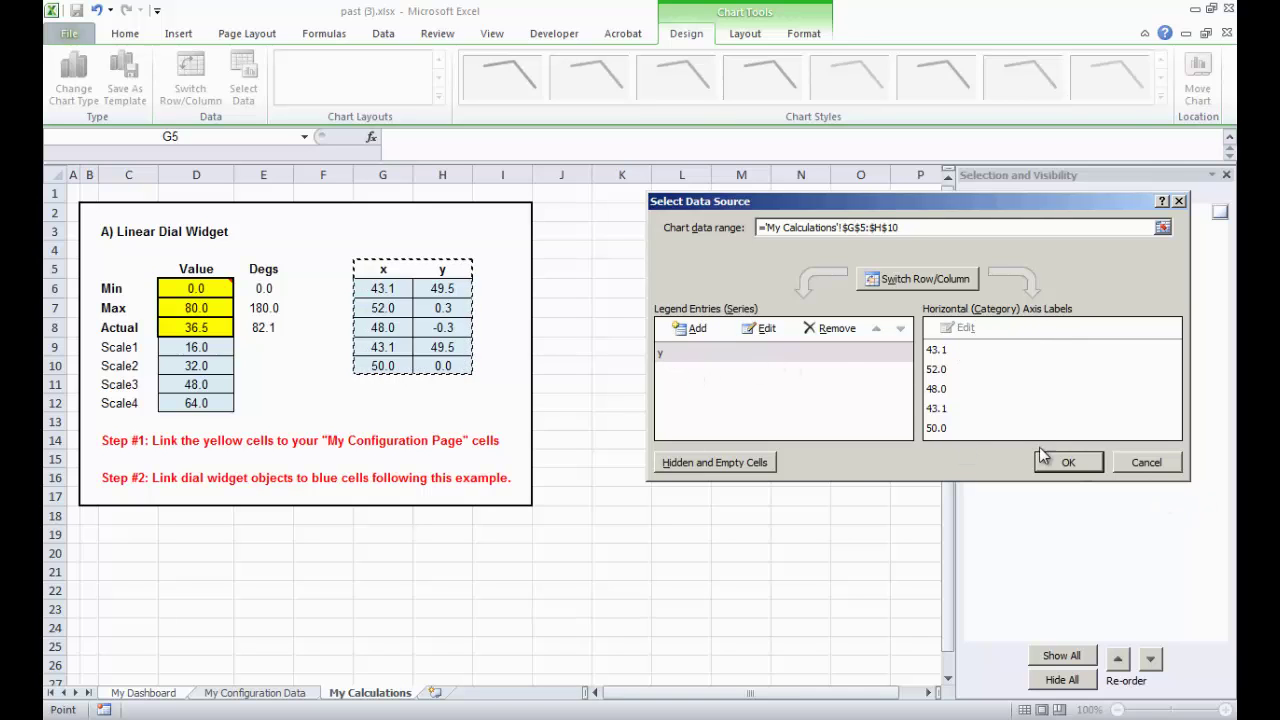
click(1068, 462)
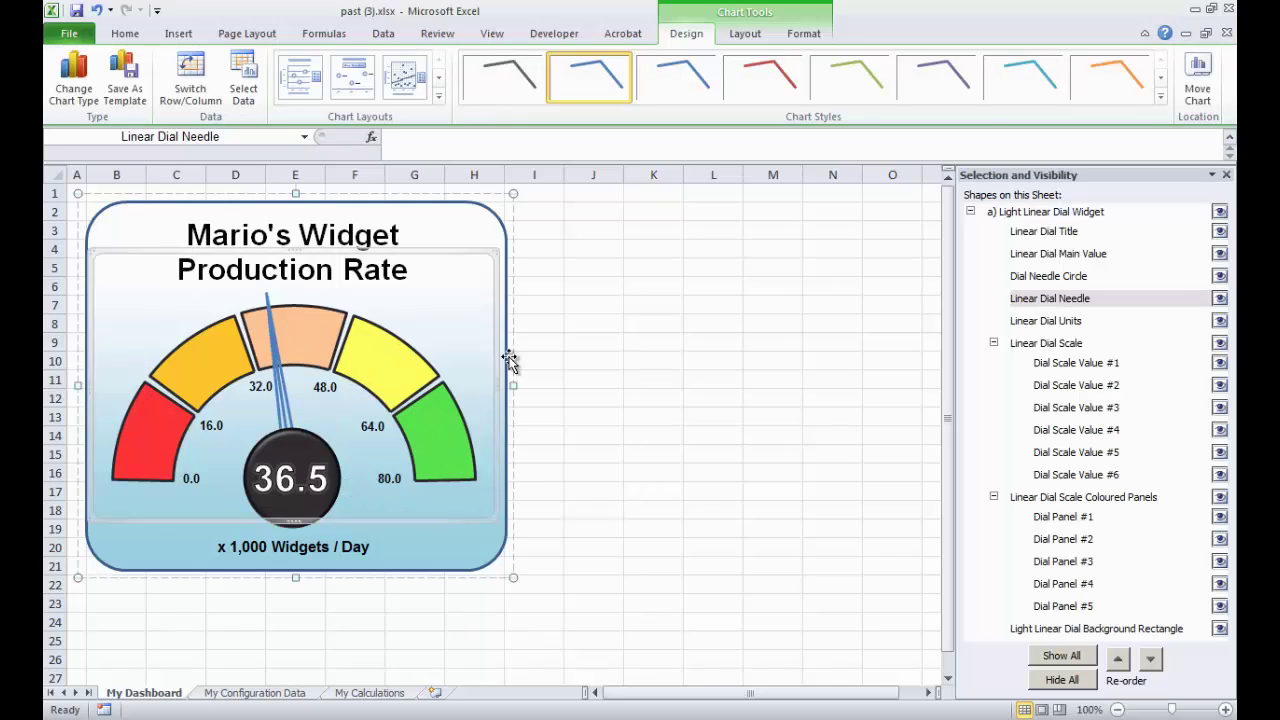
Recalculate twice with F9 to test the needle, then switch to the ExcelDashboardWidgets template workbook
click(548, 344)
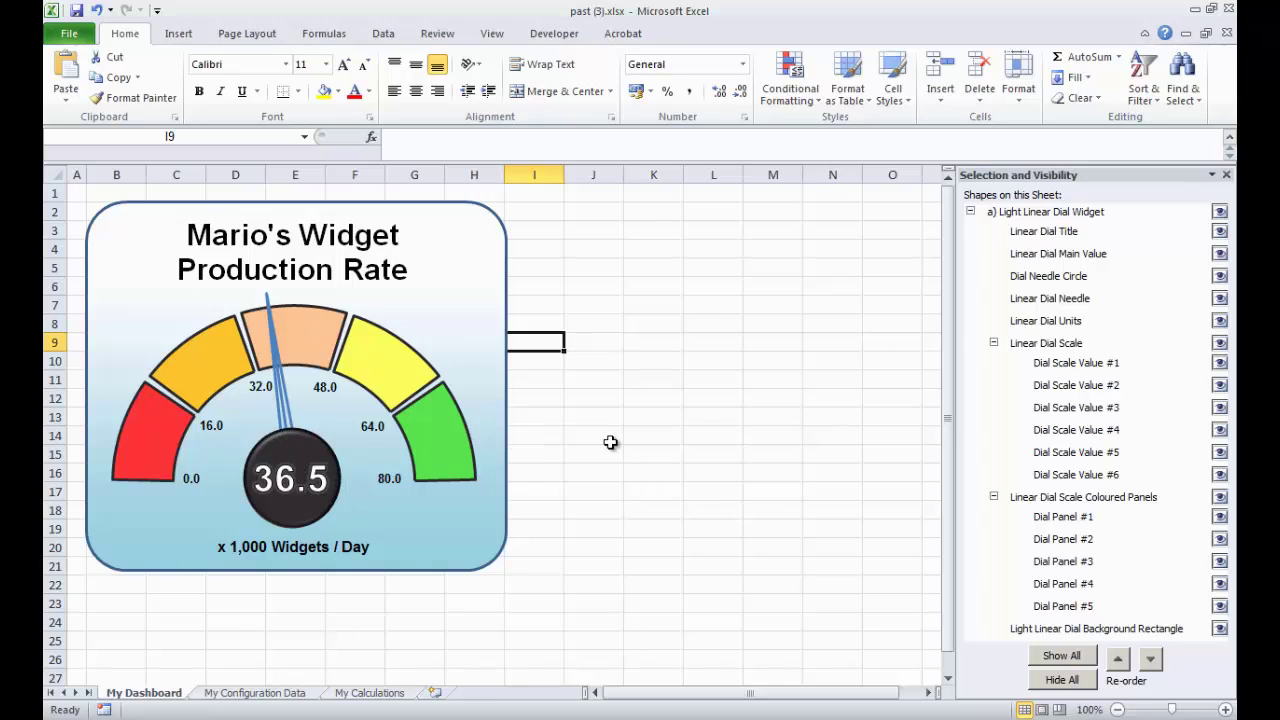
key(F9)
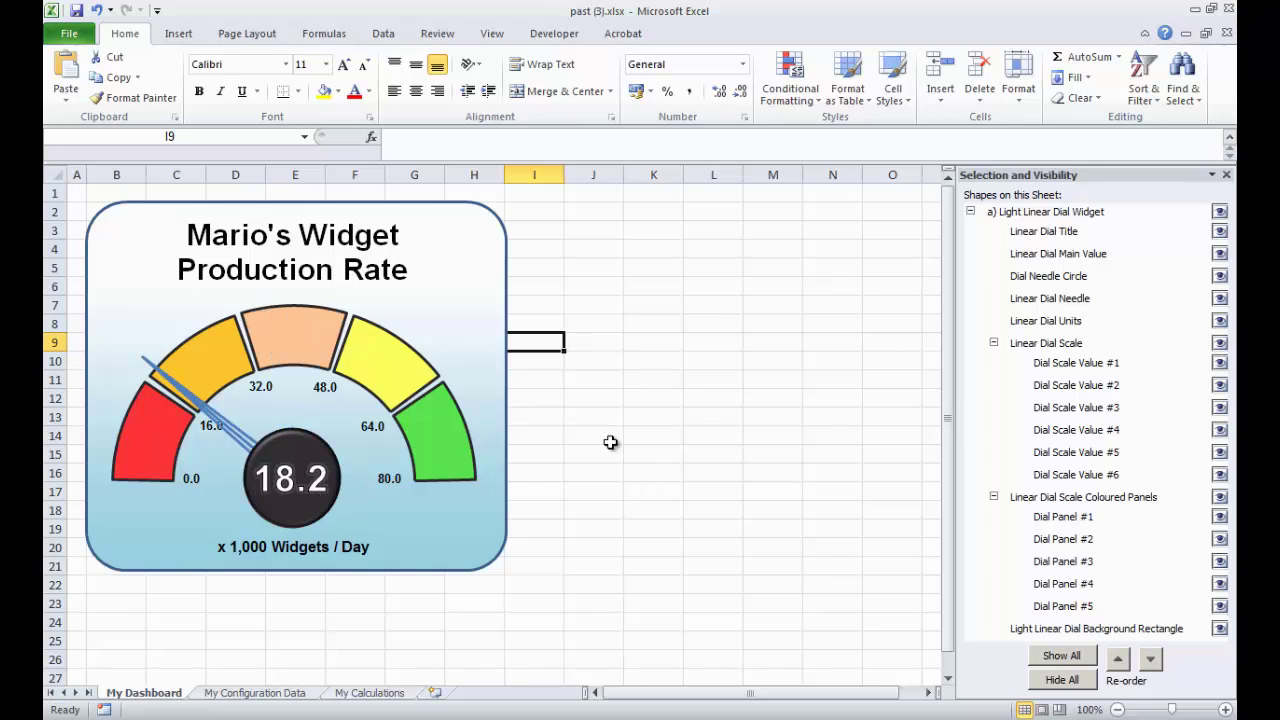
key(F9)
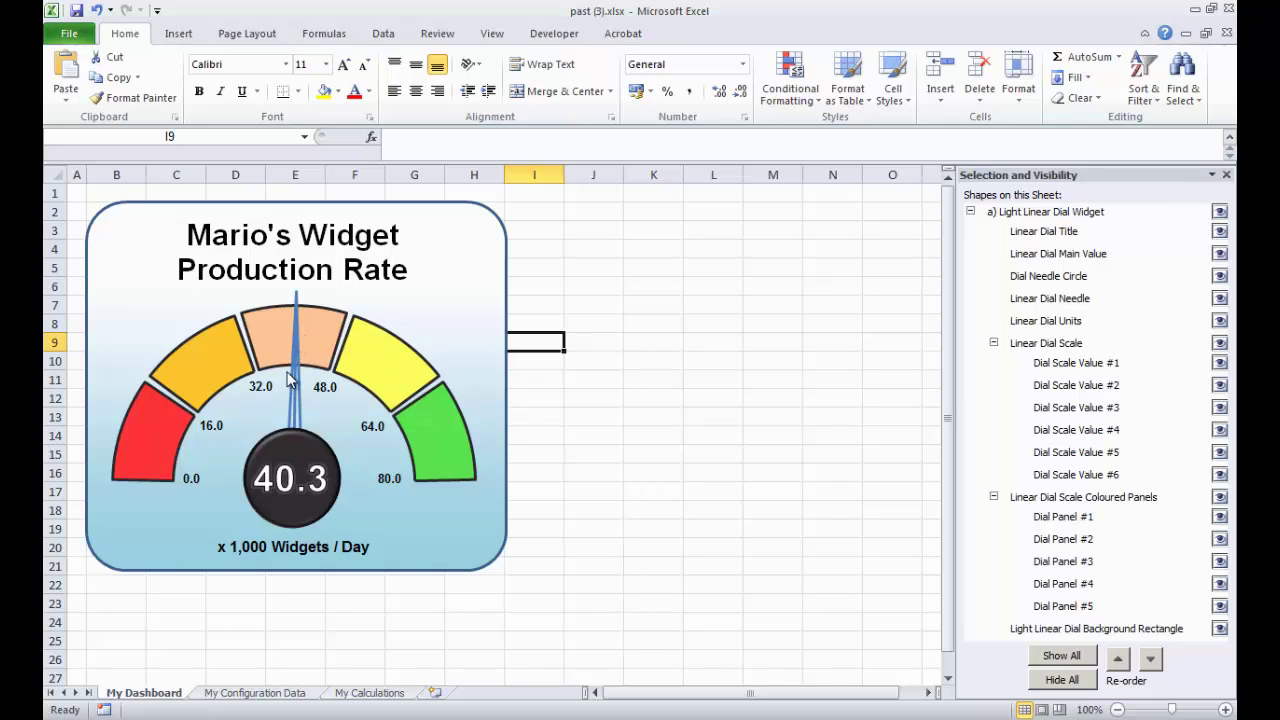
key(alt+Tab)
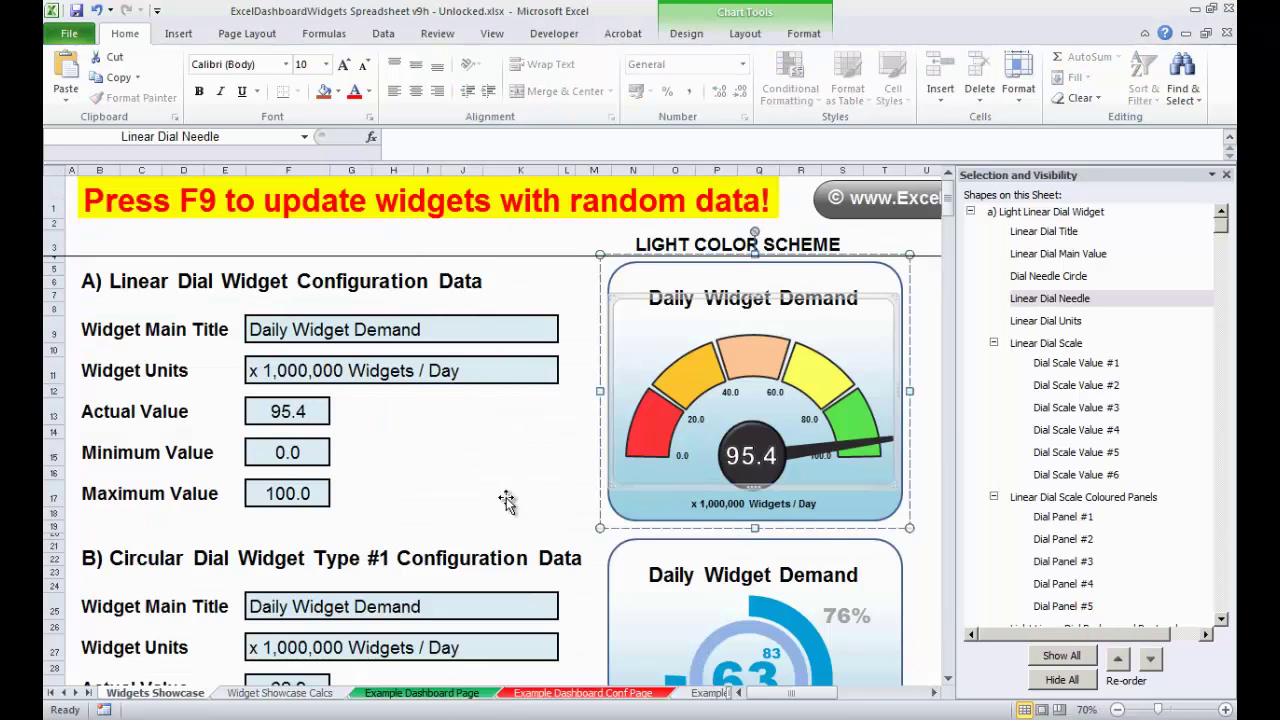
Open Format Data Series for the template gauge's needle series
click(533, 472)
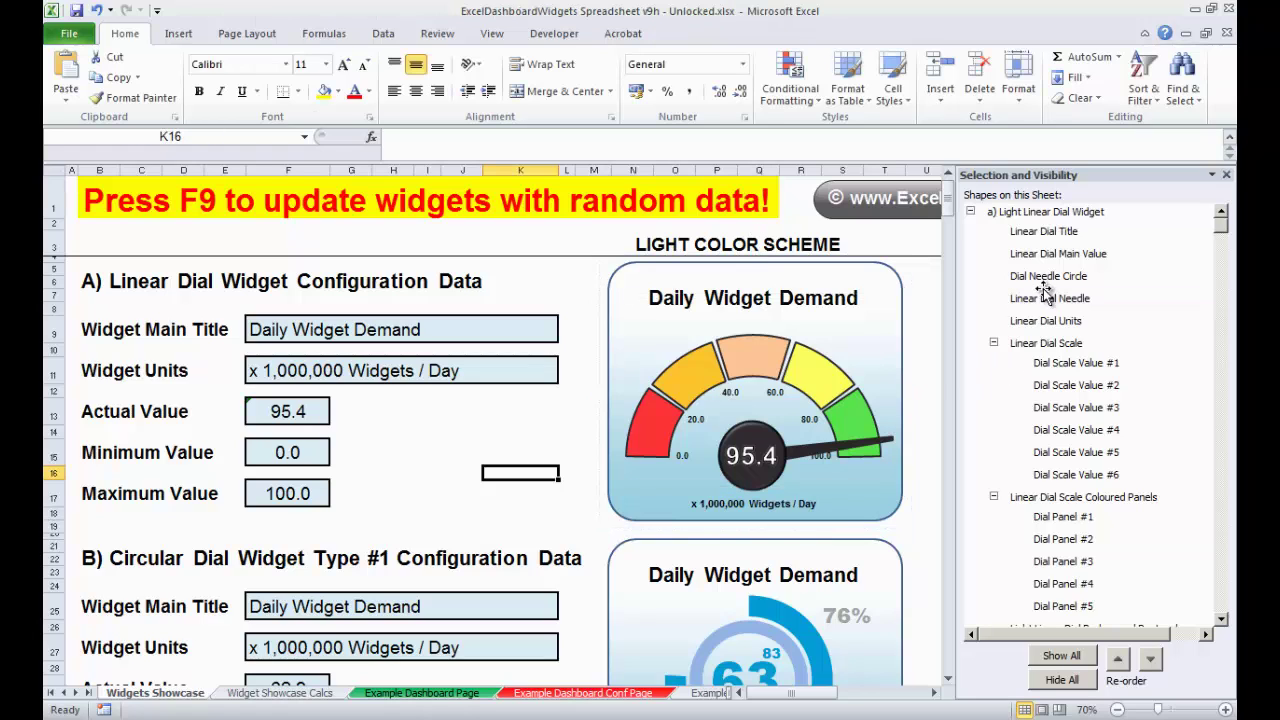
click(851, 445)
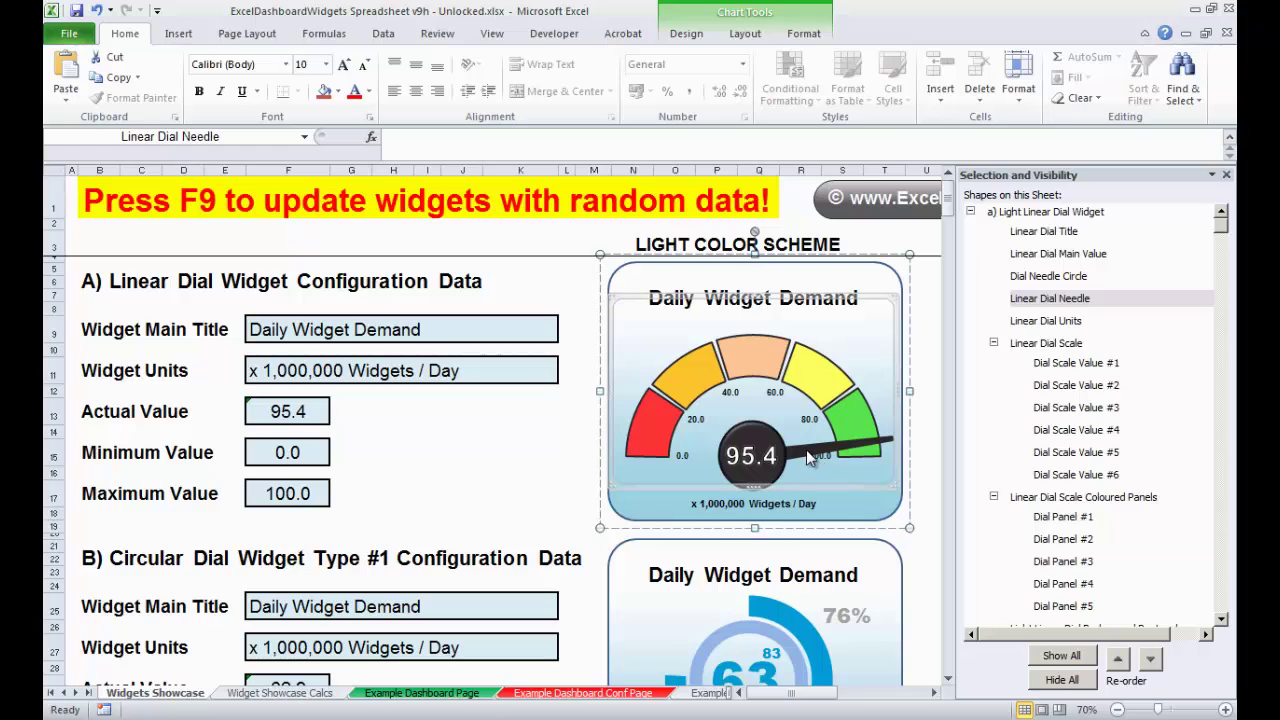
click(810, 458)
right_click(810, 456)
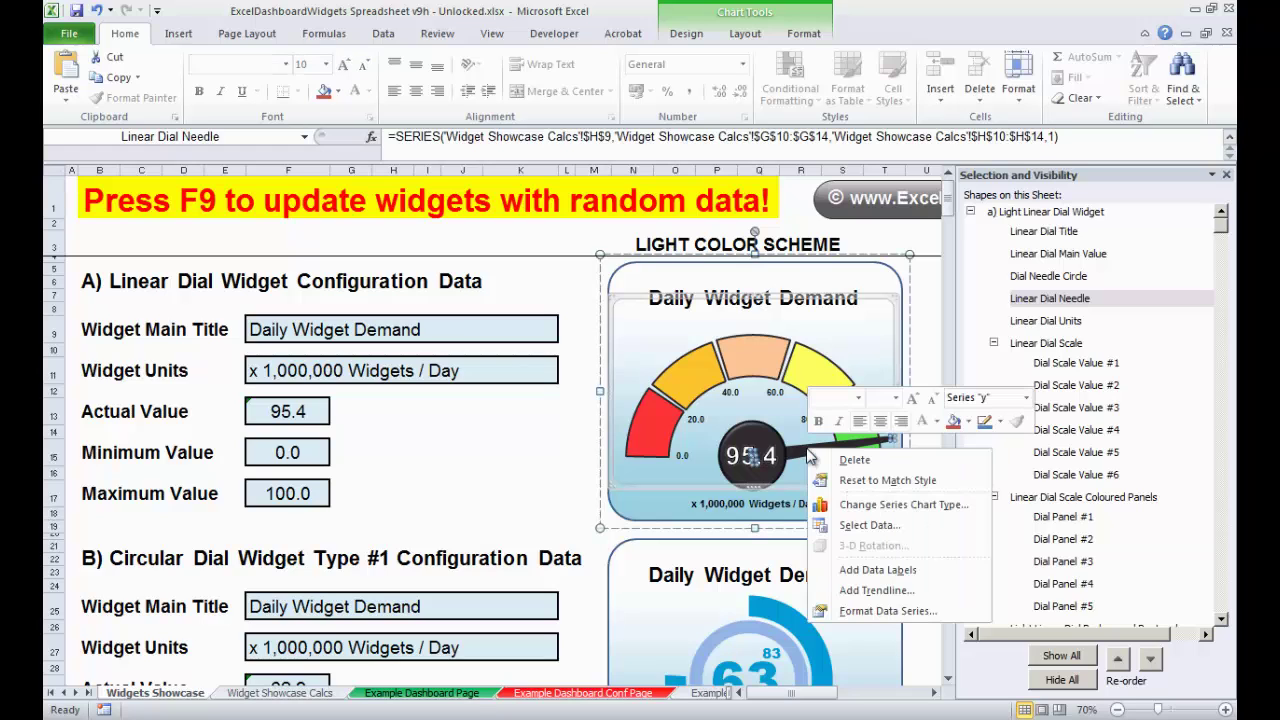
click(879, 610)
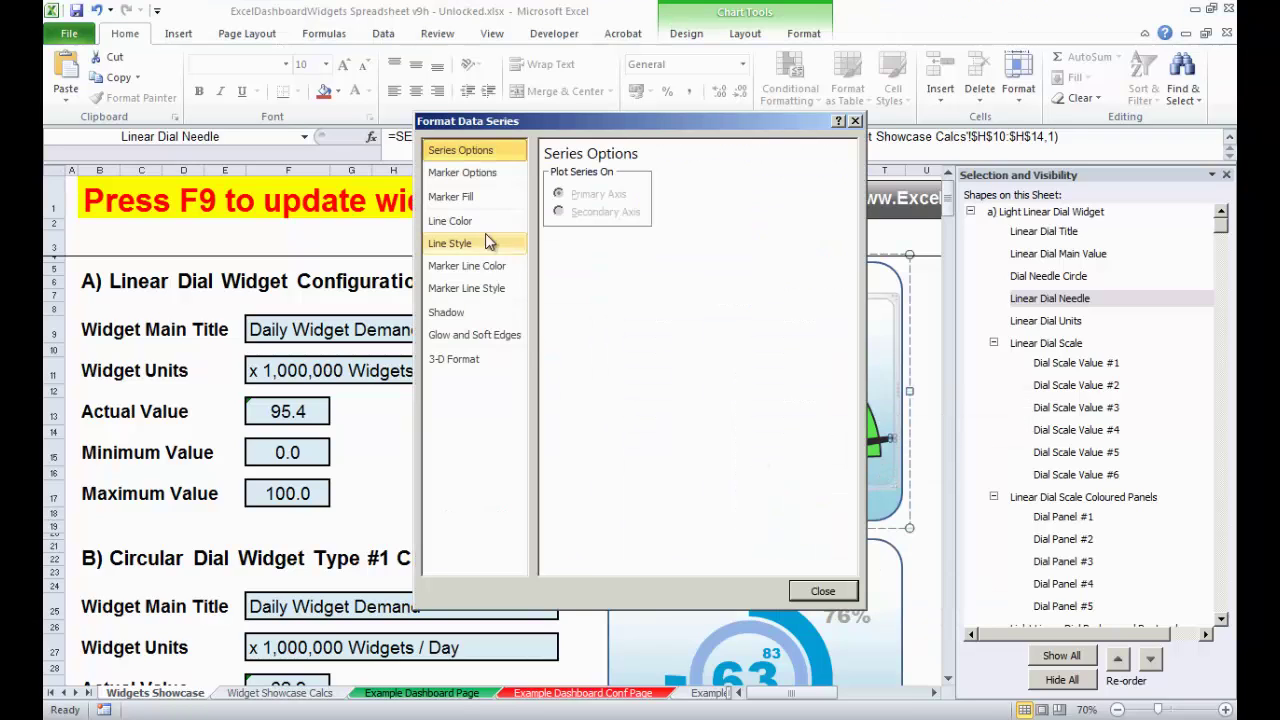
Review the sample needle's line colour and 7 pt width, then return to past (3).xlsx
click(452, 221)
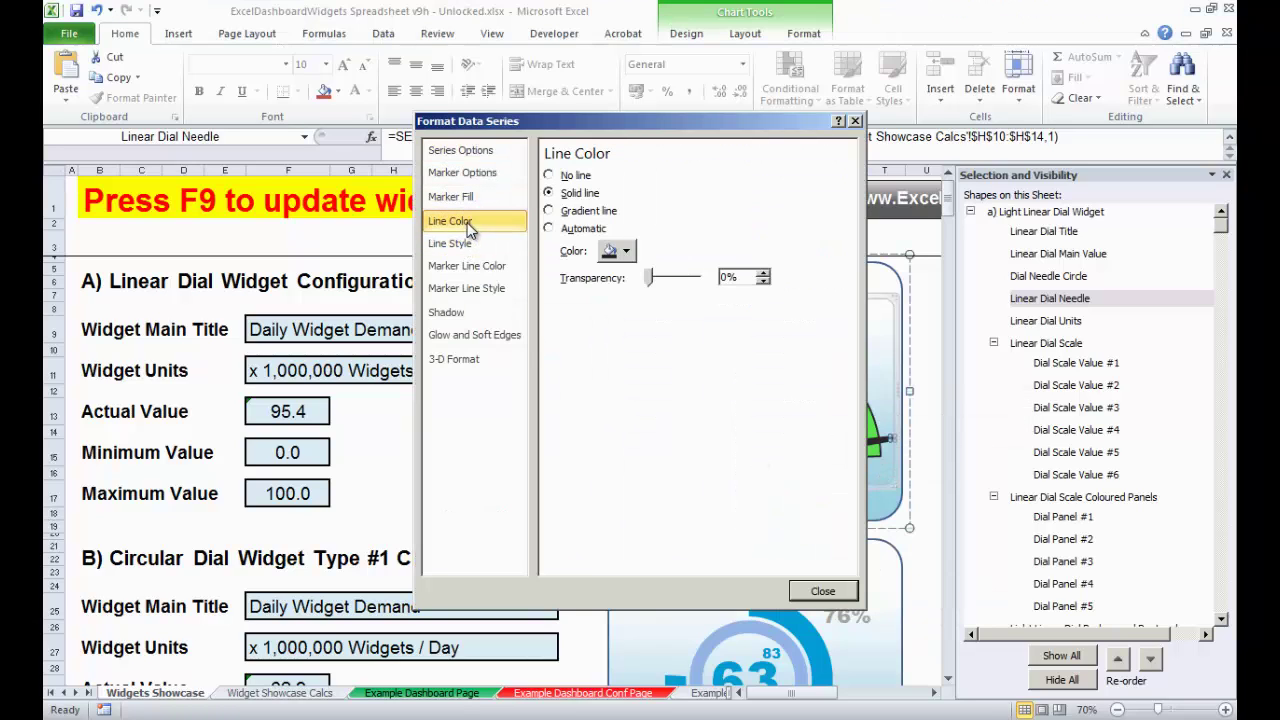
click(625, 252)
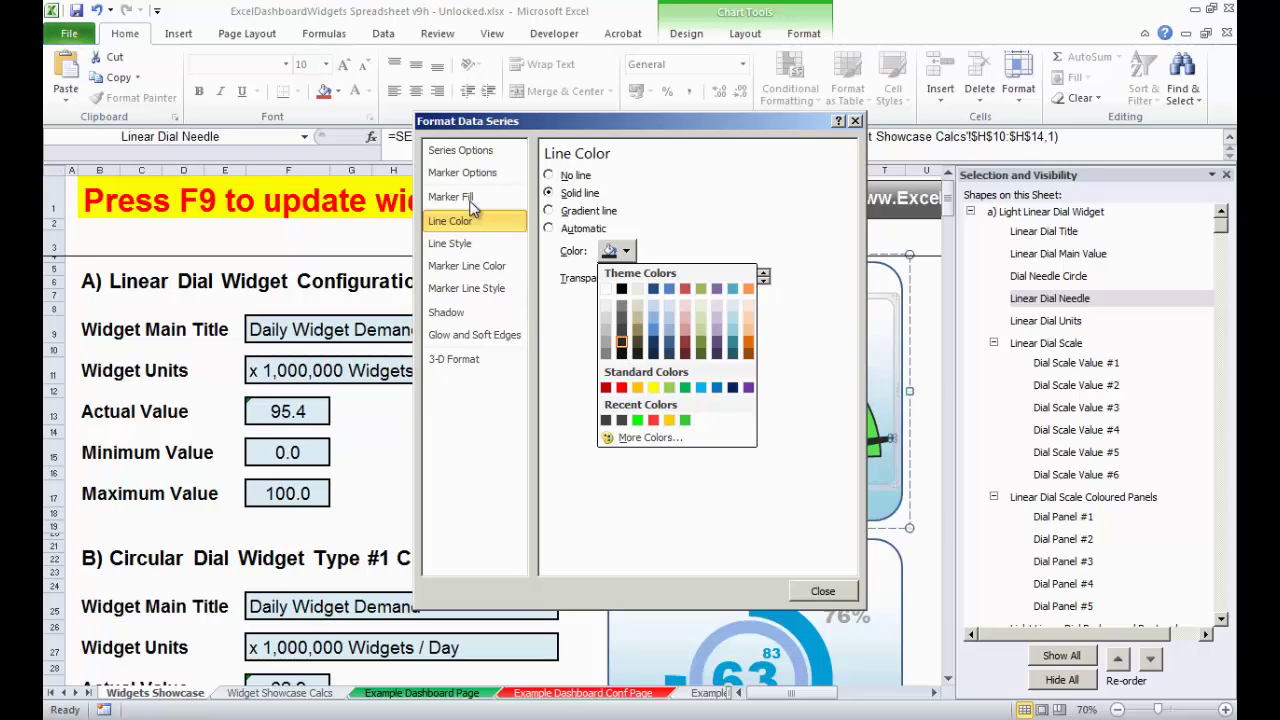
click(462, 244)
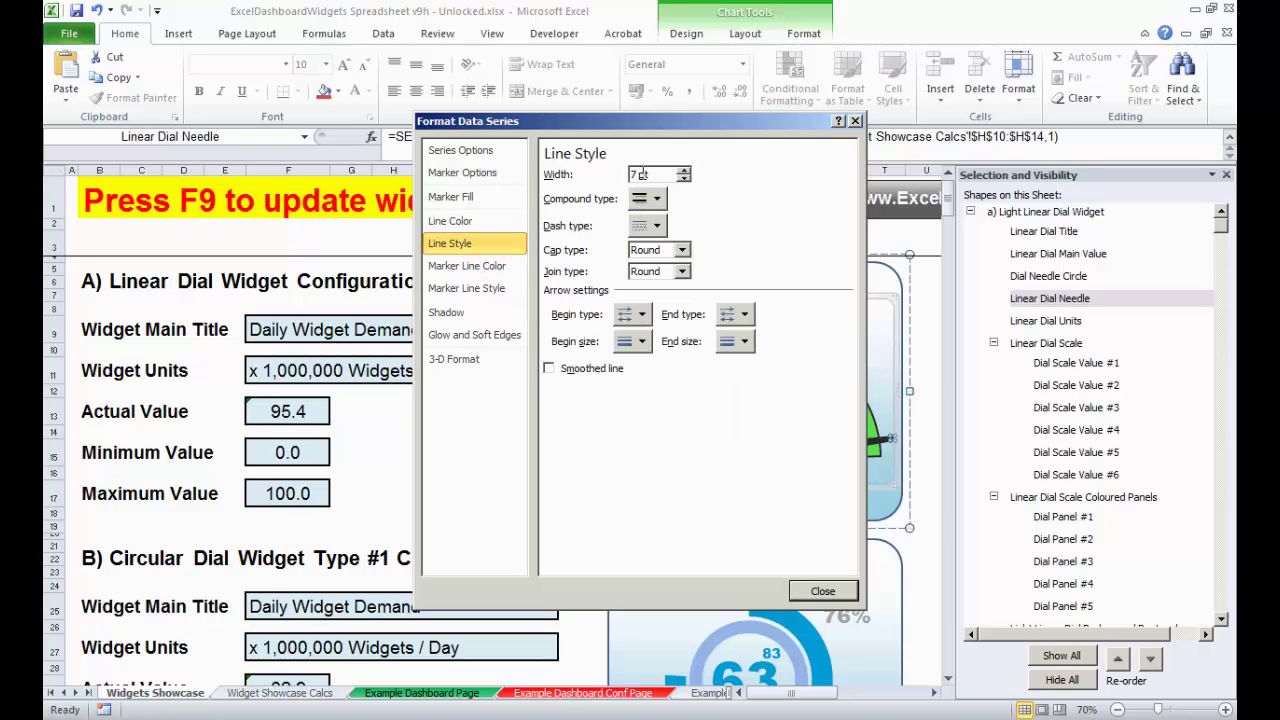
click(855, 121)
key(alt+Tab)
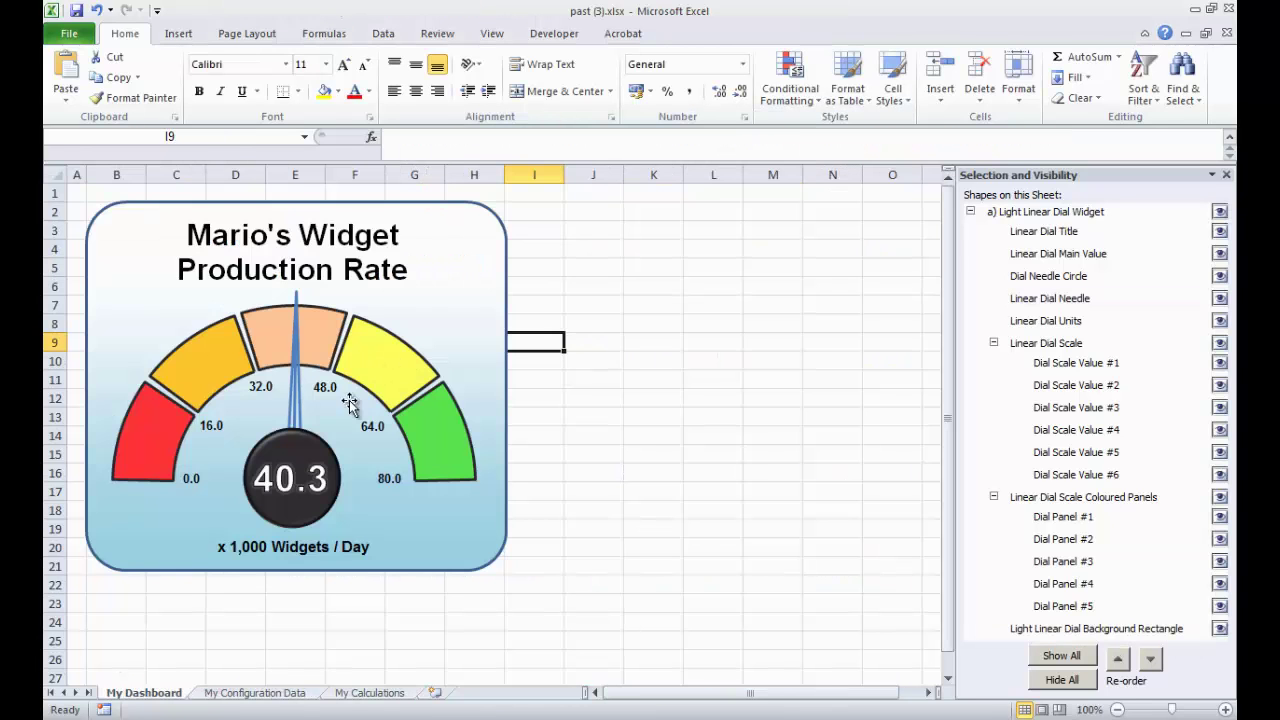
Format the Linear Dial Needle series as a solid black line 7 pt wide
click(298, 403)
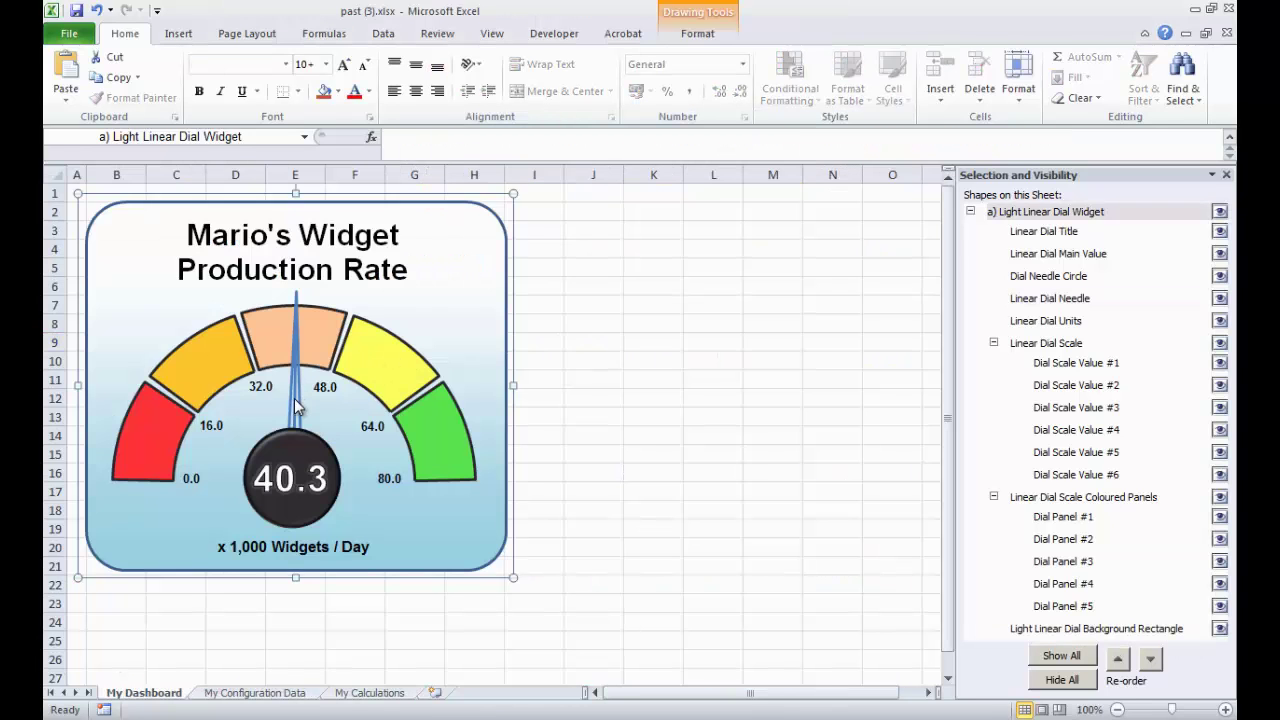
click(296, 372)
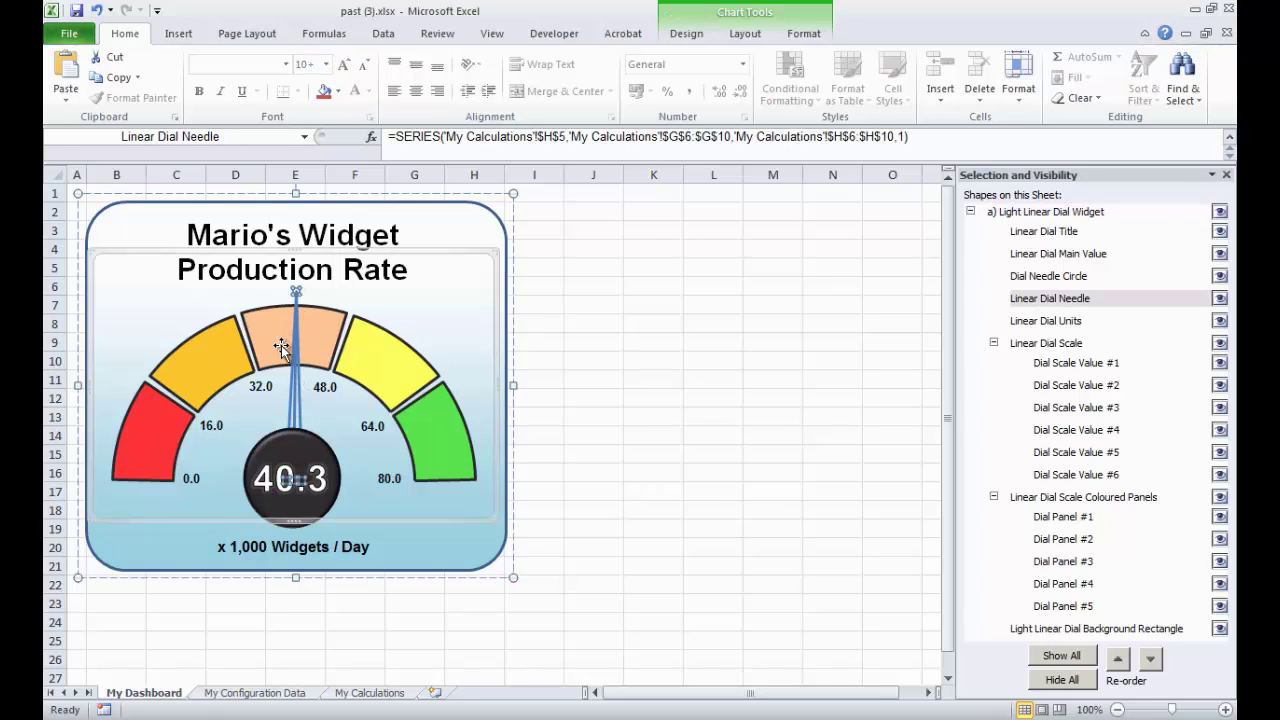
right_click(296, 396)
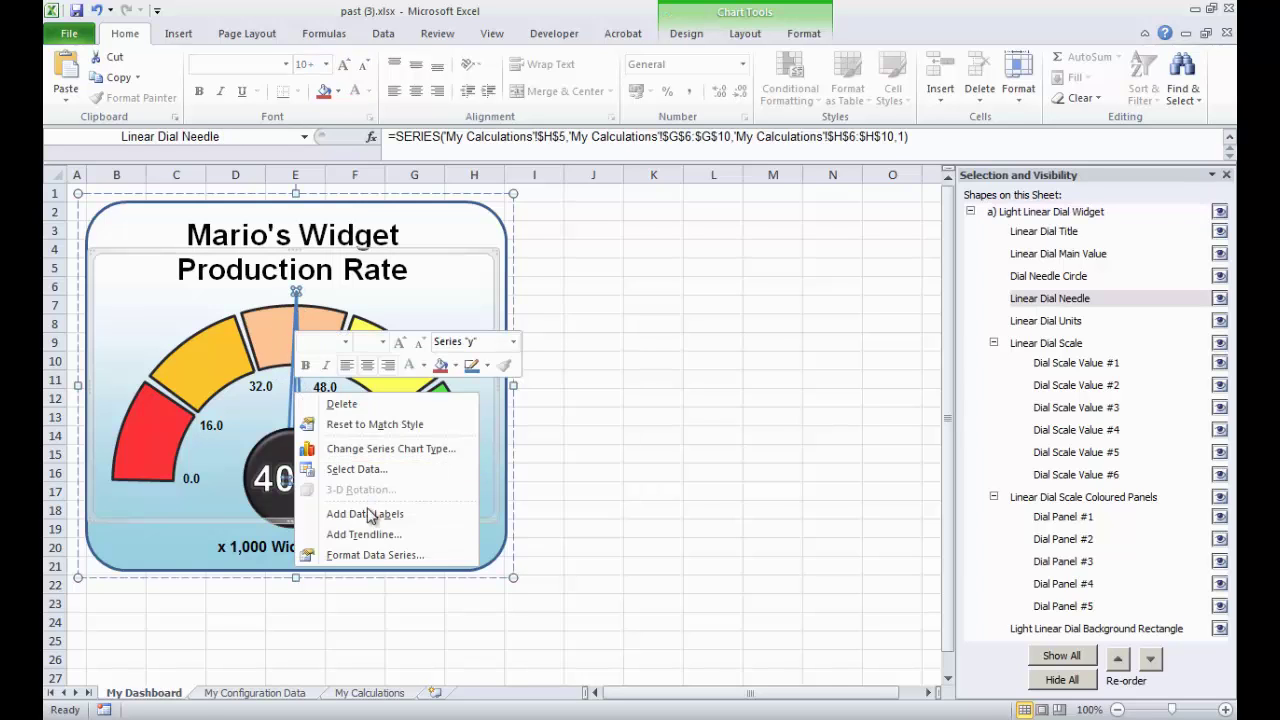
click(382, 552)
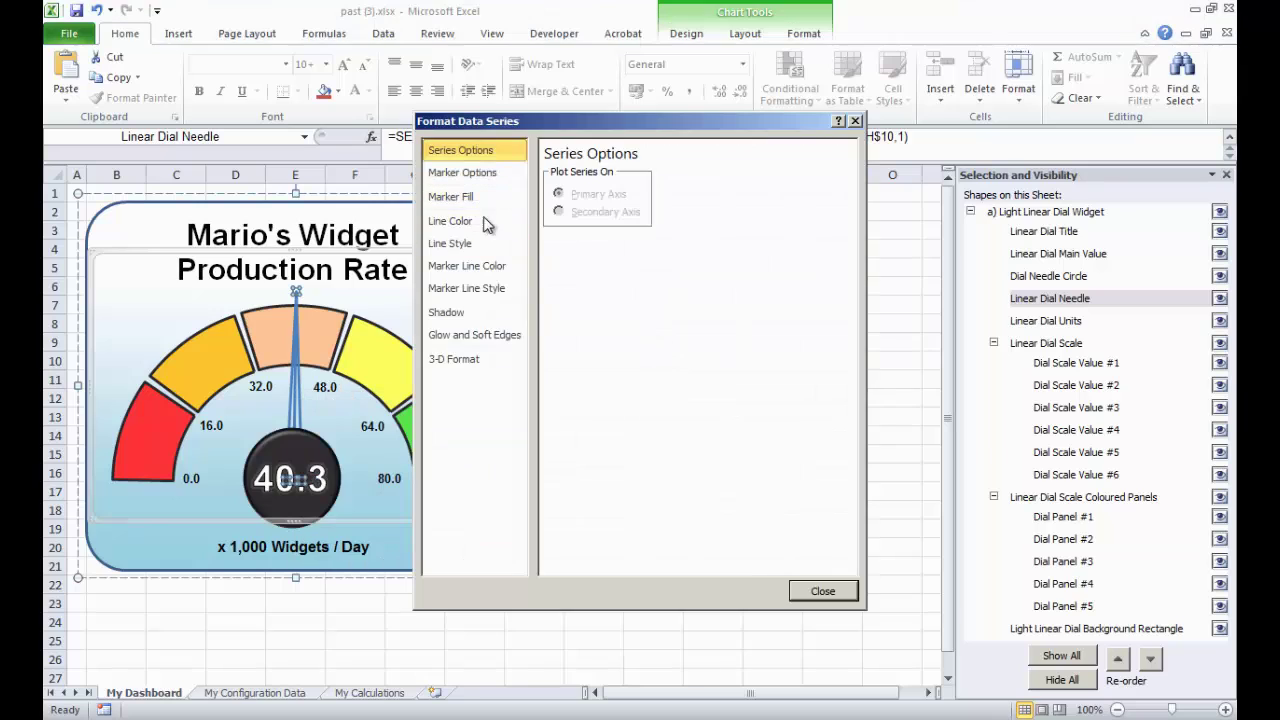
click(483, 226)
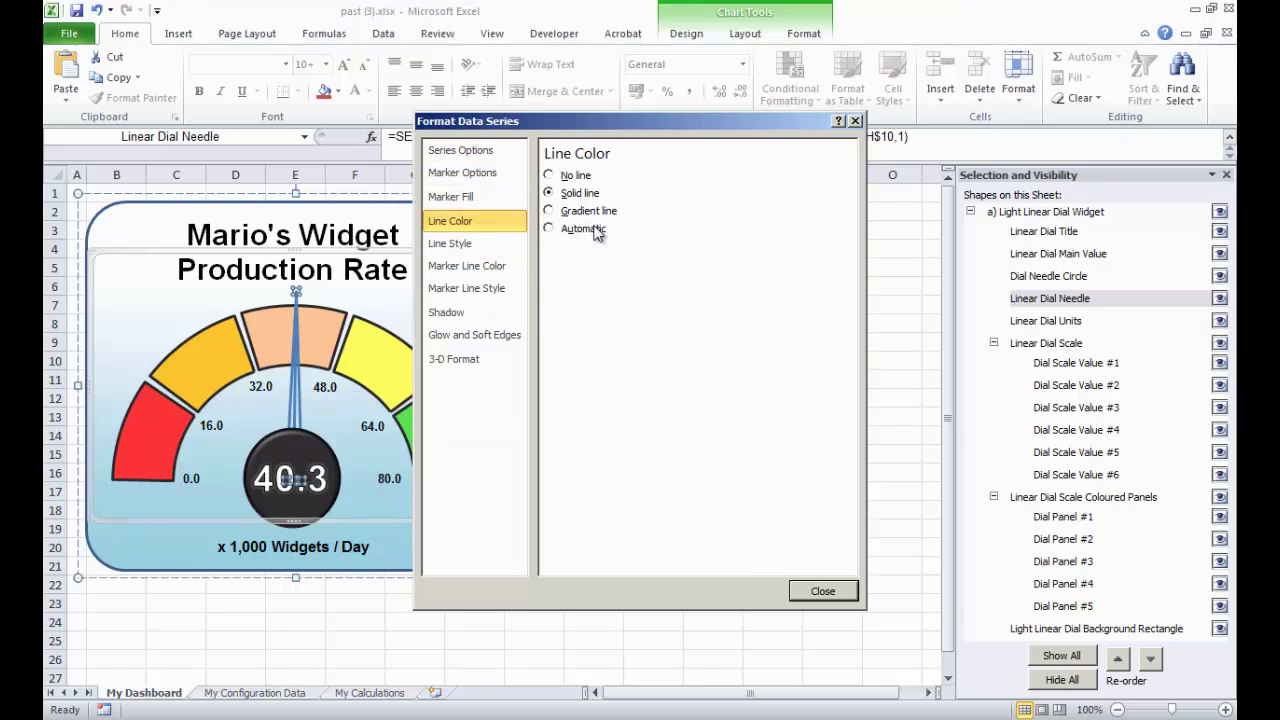
click(580, 193)
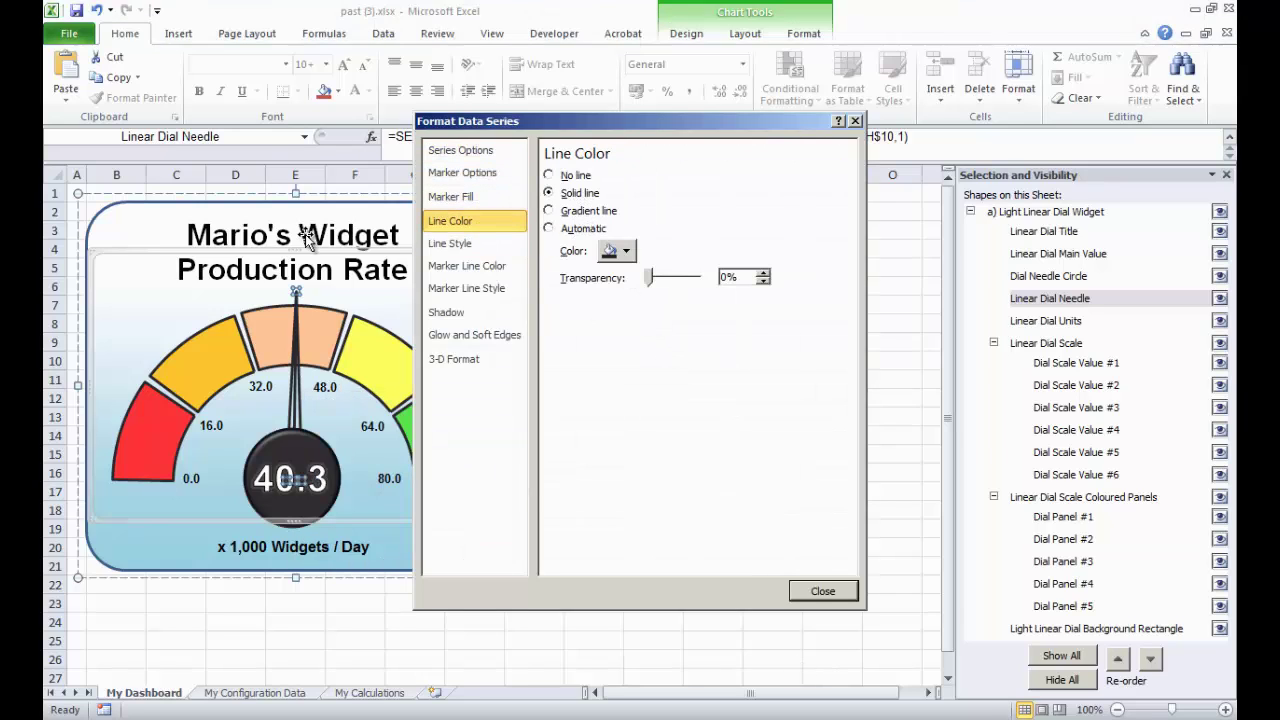
click(626, 251)
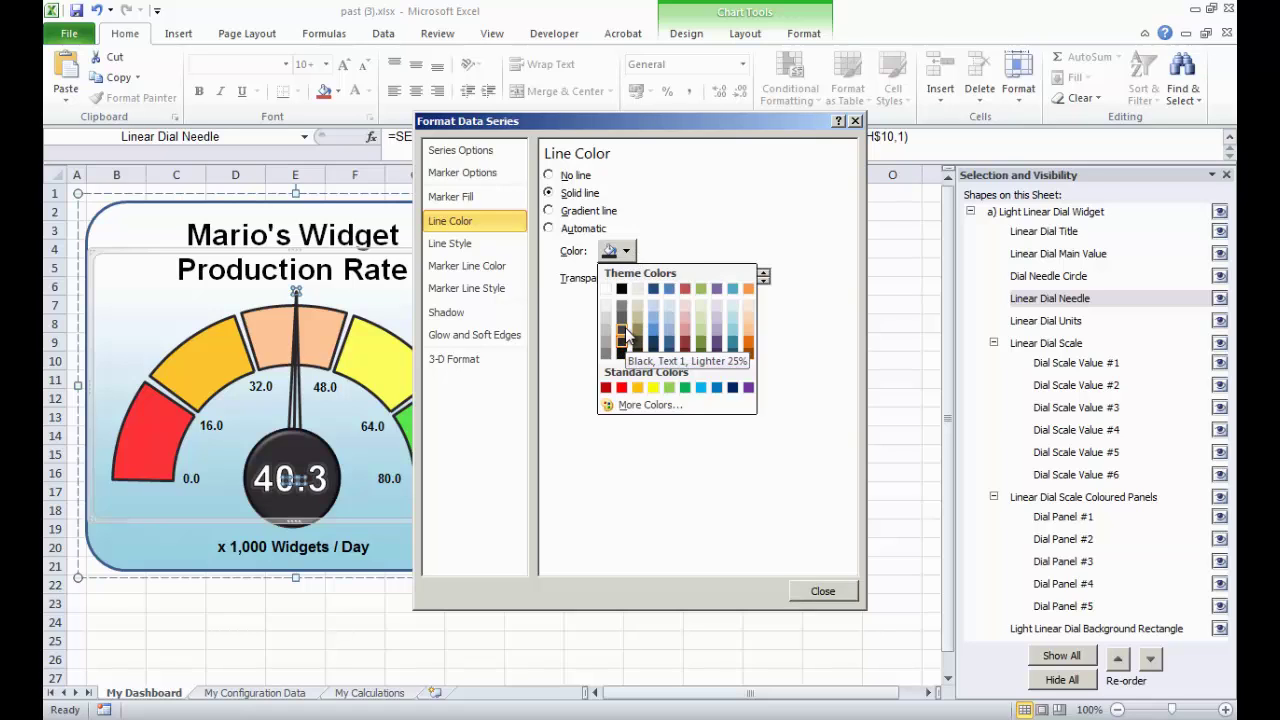
click(456, 245)
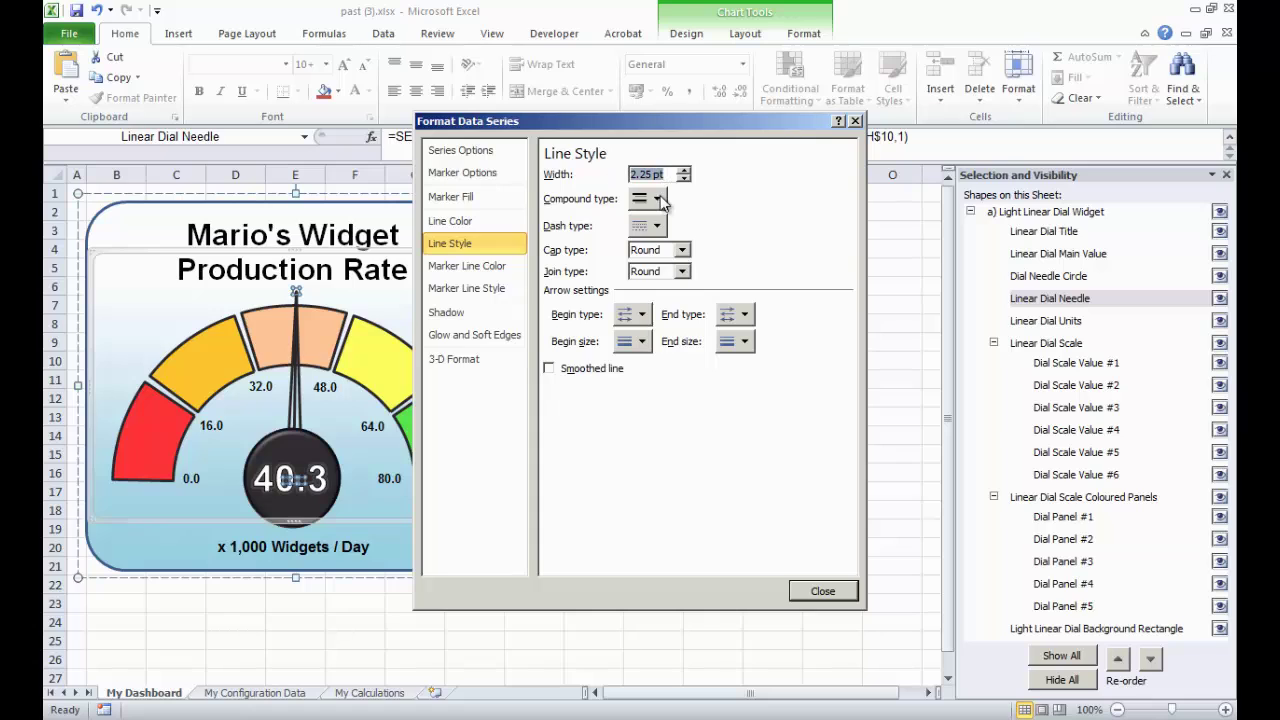
text(7)
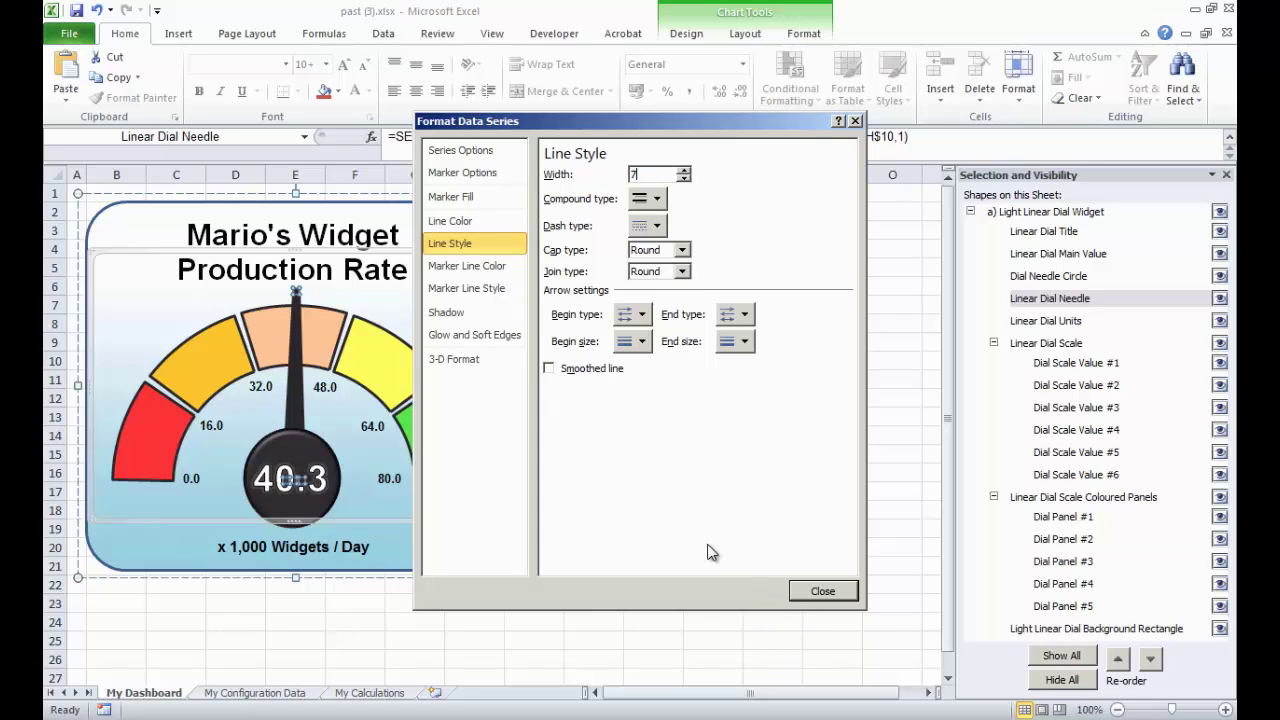
click(822, 591)
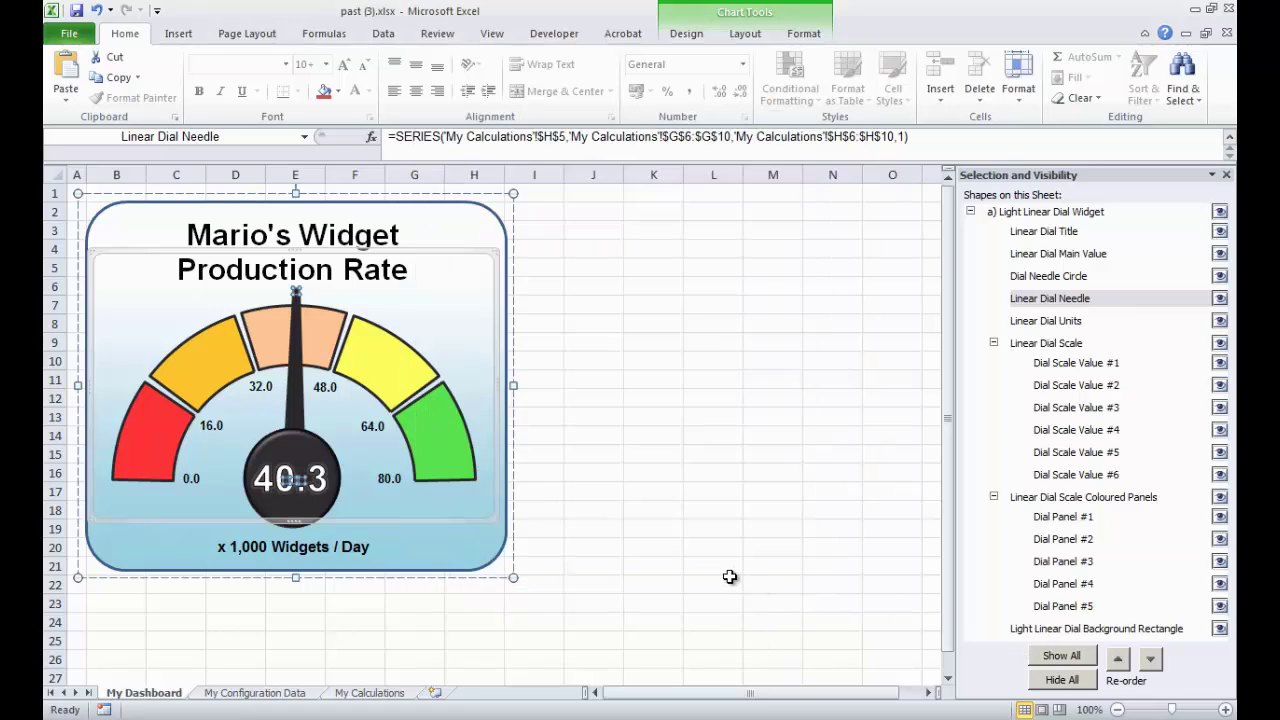
Deselect the gauge, compare it with the showcase workbook, then close the Selection and Visibility pane
click(730, 578)
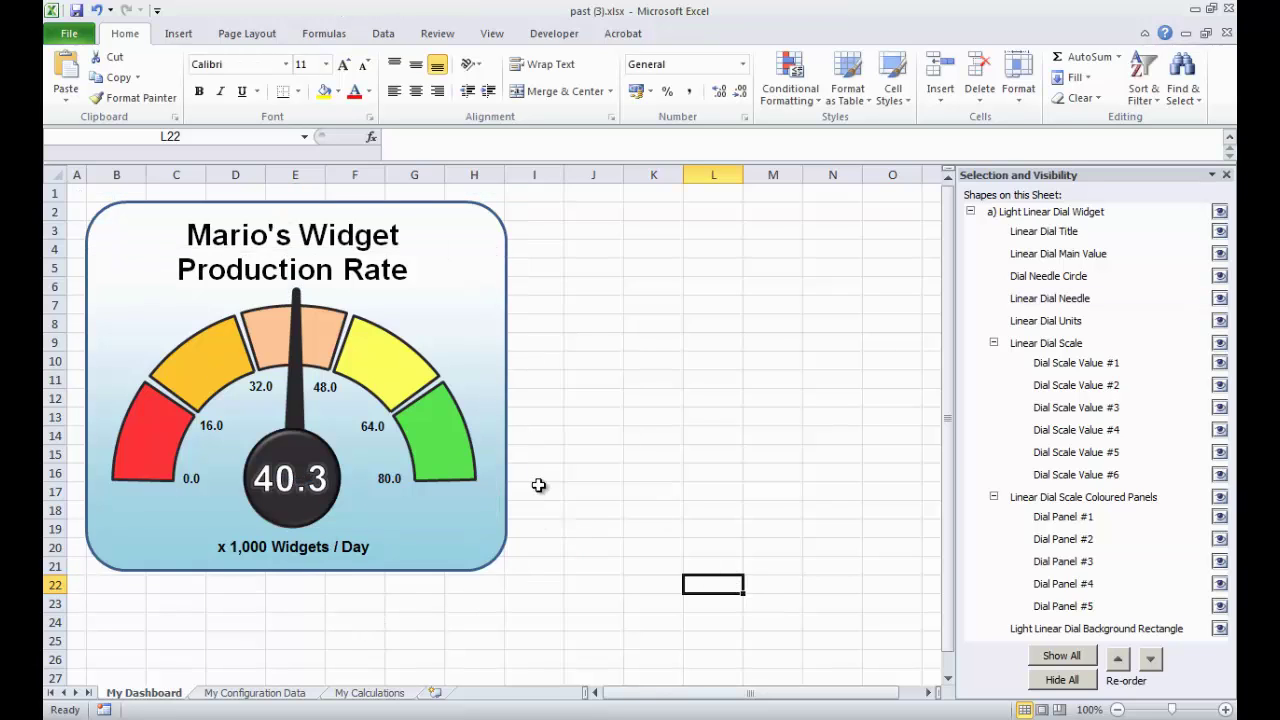
key(alt+Tab)
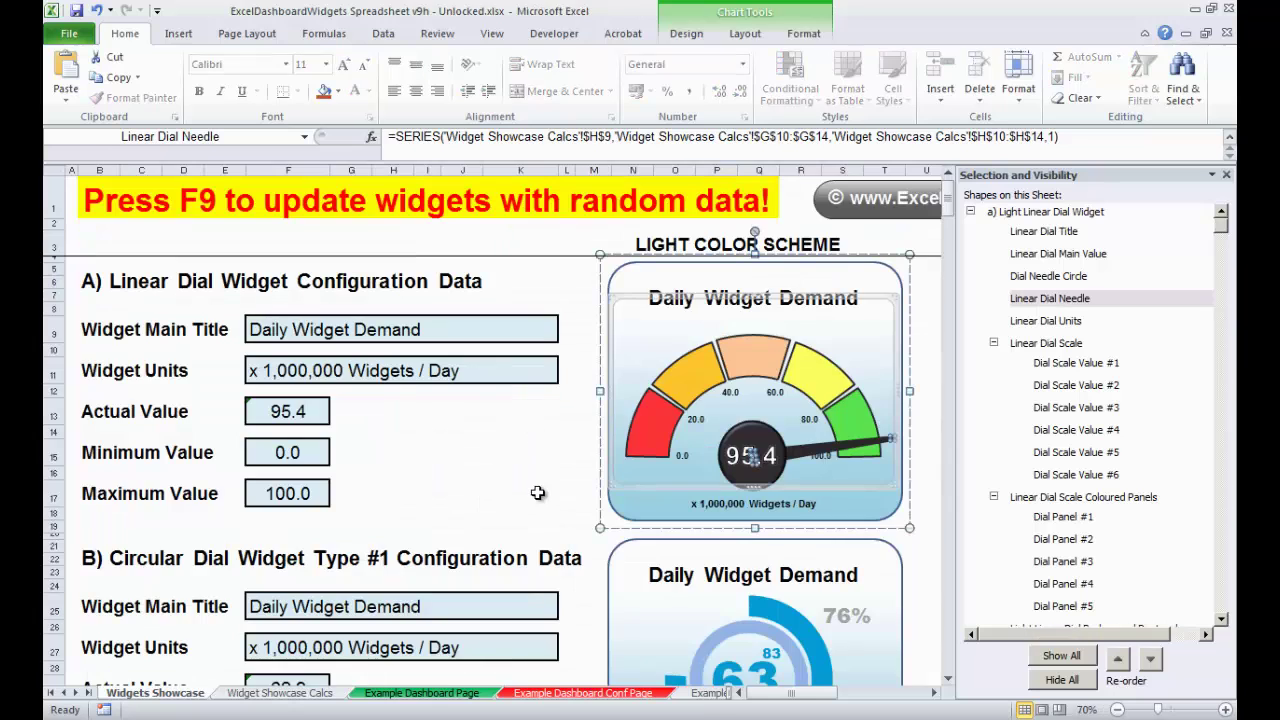
click(537, 491)
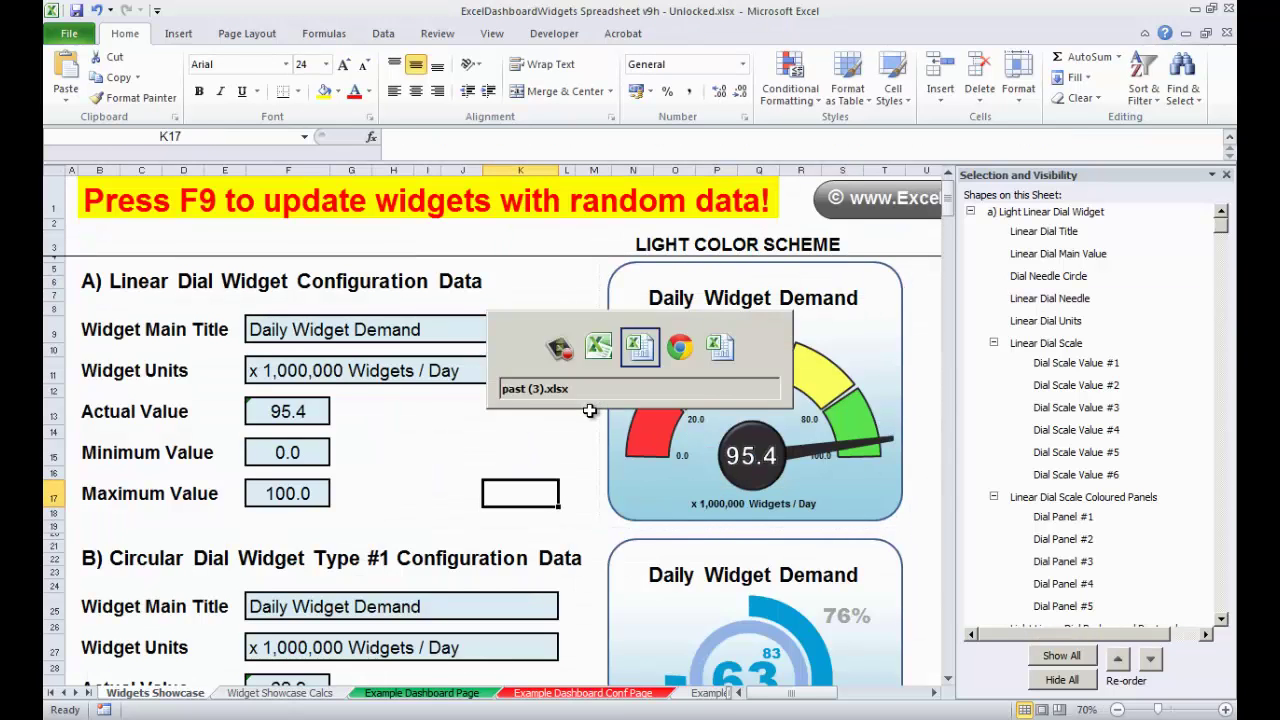
key(alt+Tab)
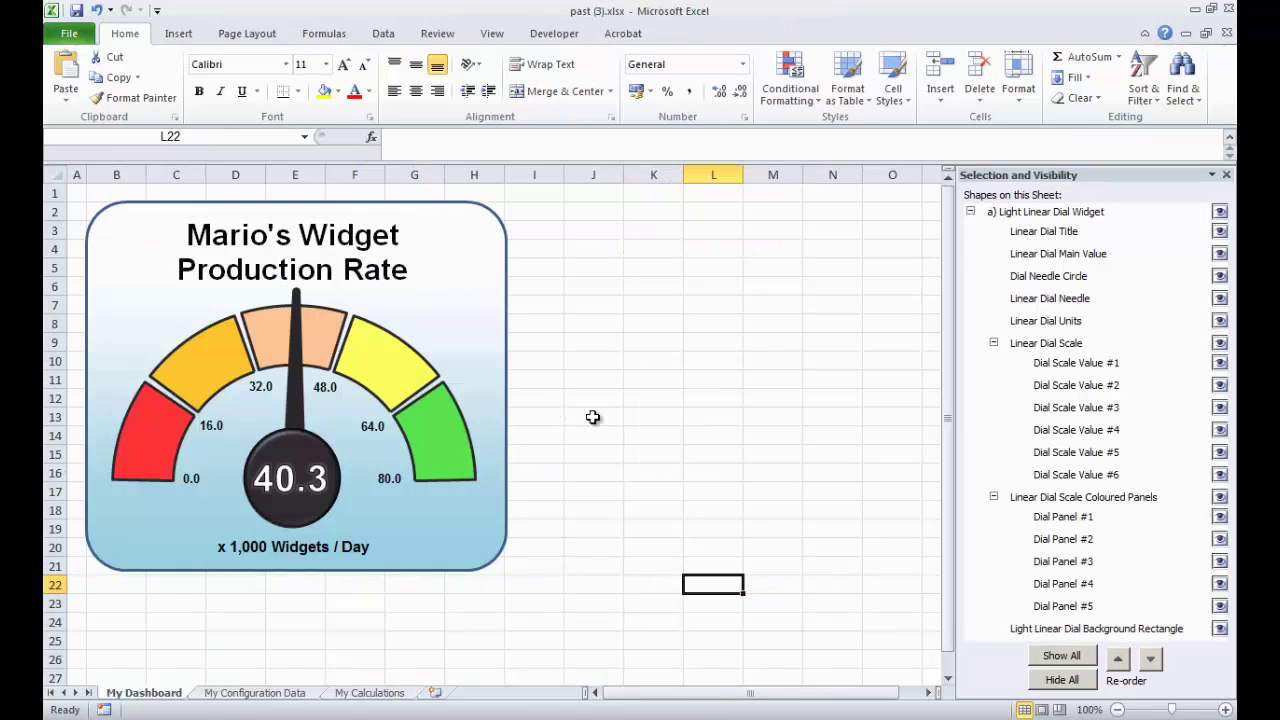
click(1227, 175)
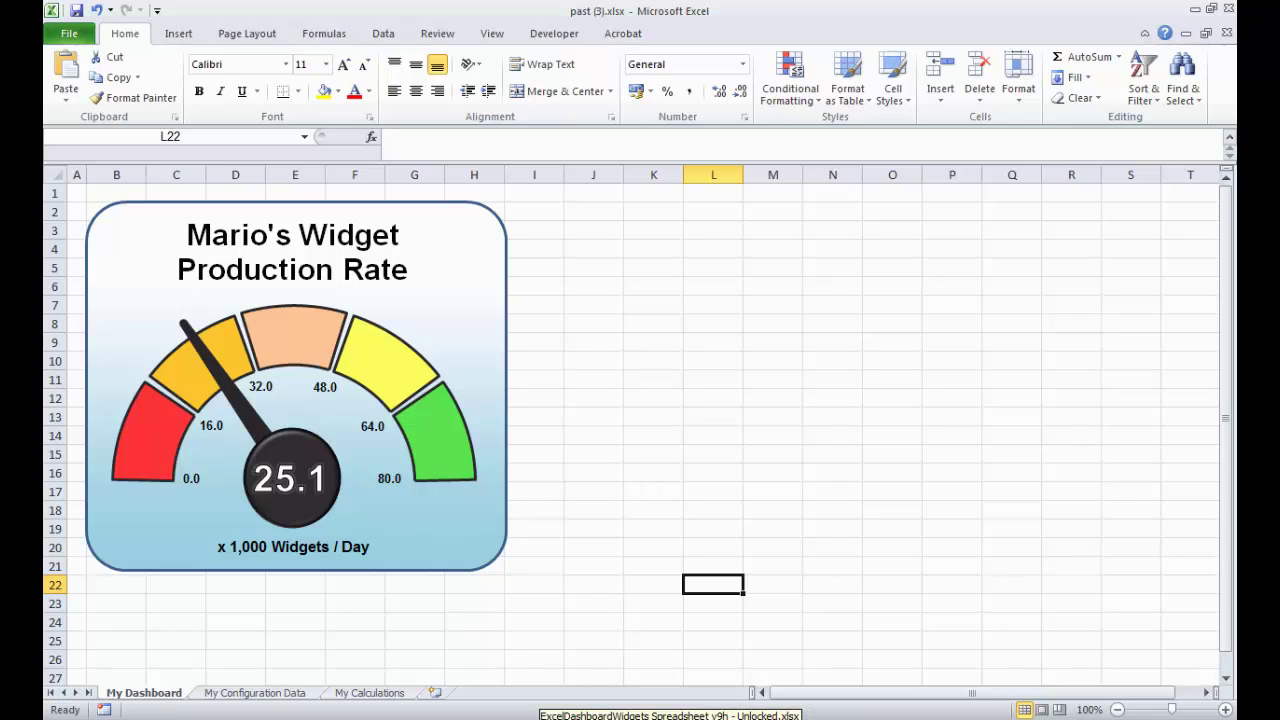
Copy the showcase's light Daily Widget Demand circular dial and paste it at J2 on My Dashboard
click(670, 716)
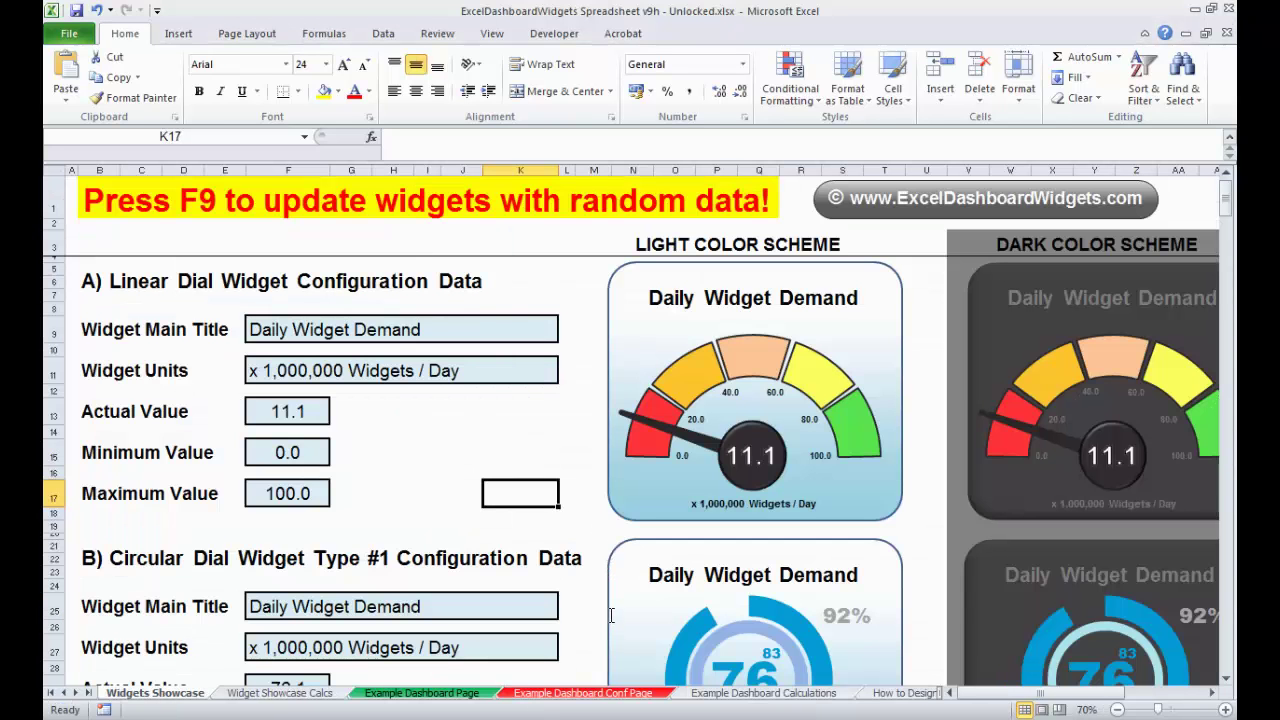
click(610, 584)
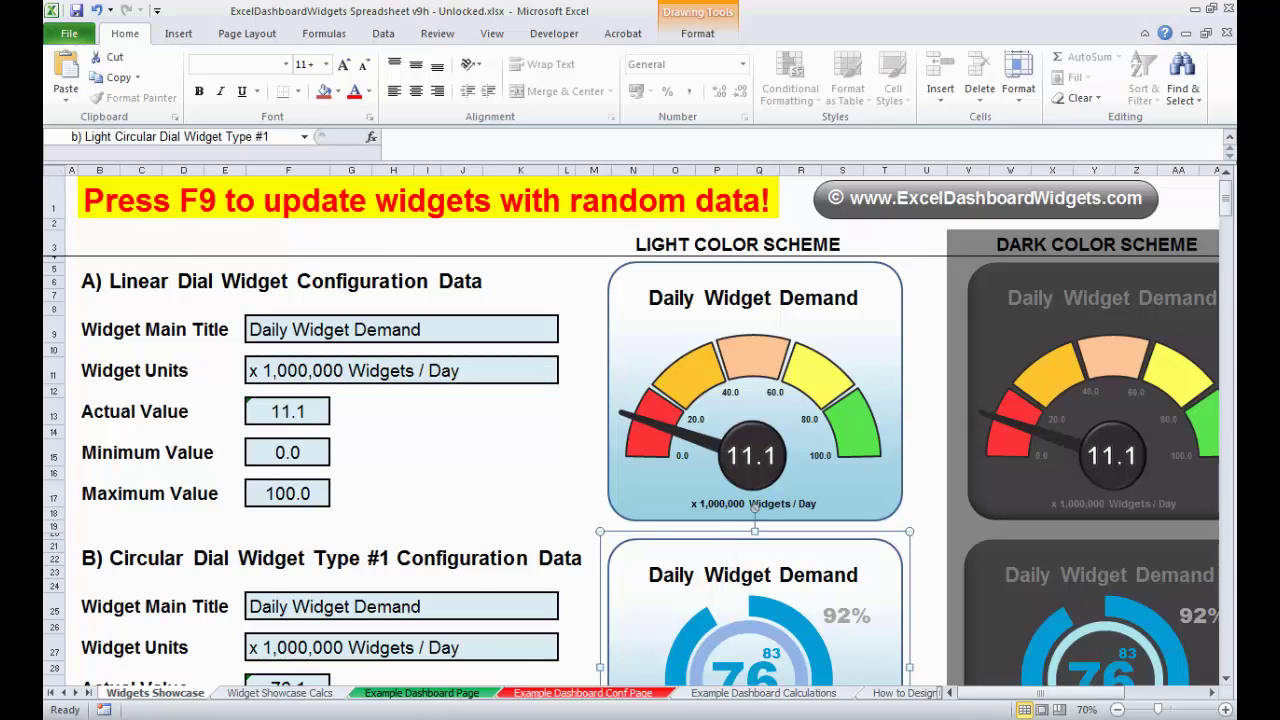
key(alt+Tab)
click(594, 212)
key(ctrl+v)
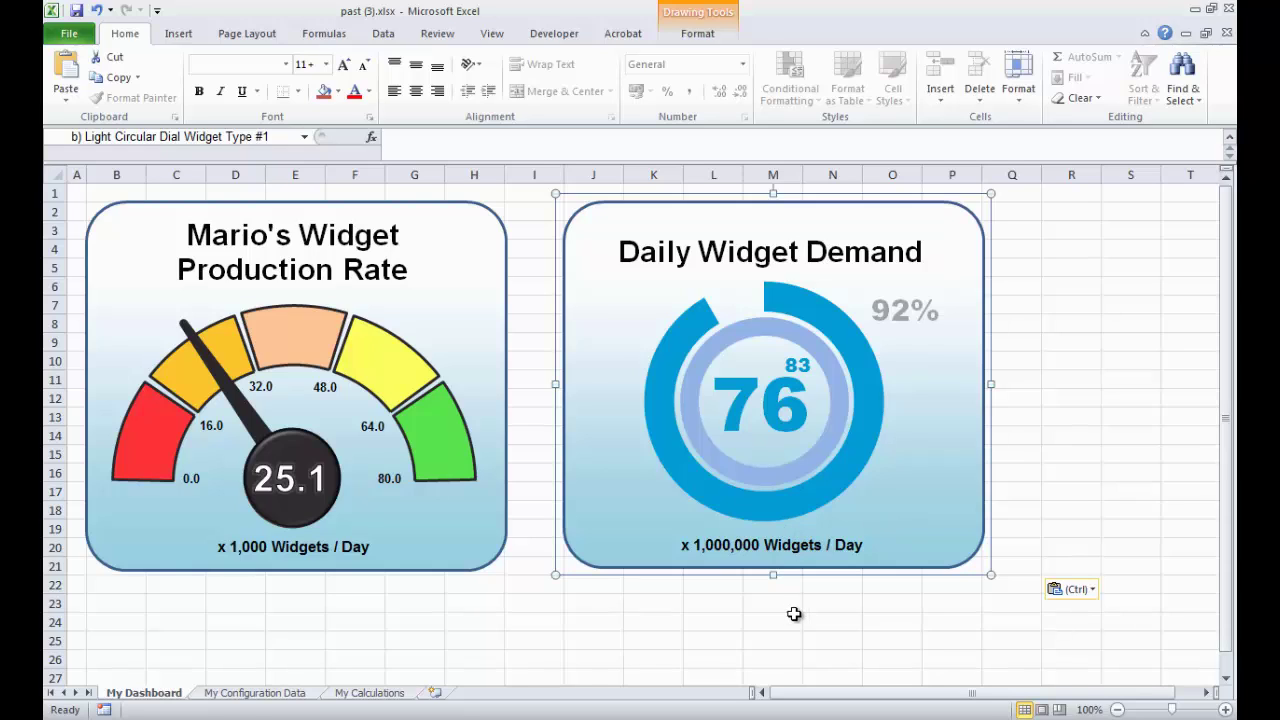
click(806, 616)
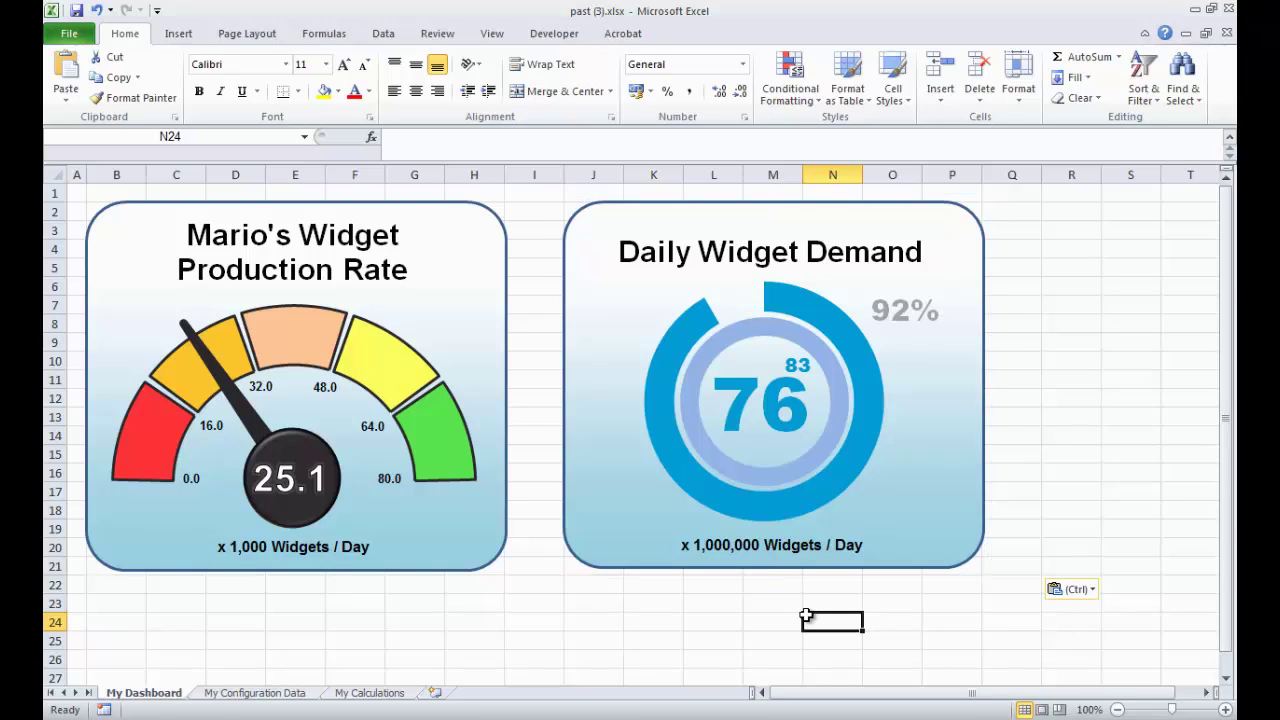